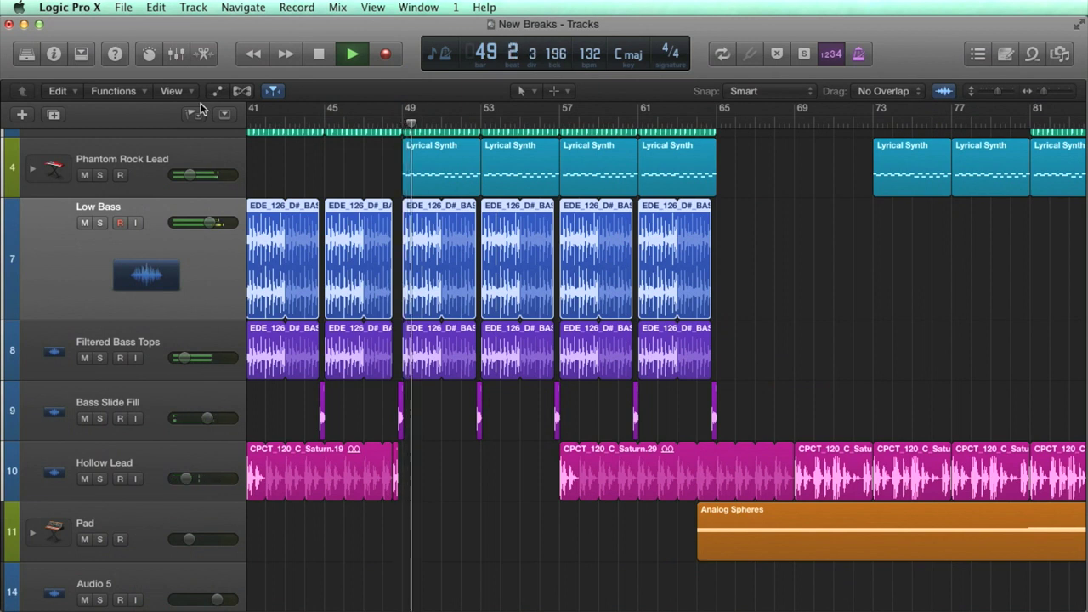
- Select Phantom Rock Lead, toggle the Library, and show its regions in an enlarged Piano Roll
click(159, 153)
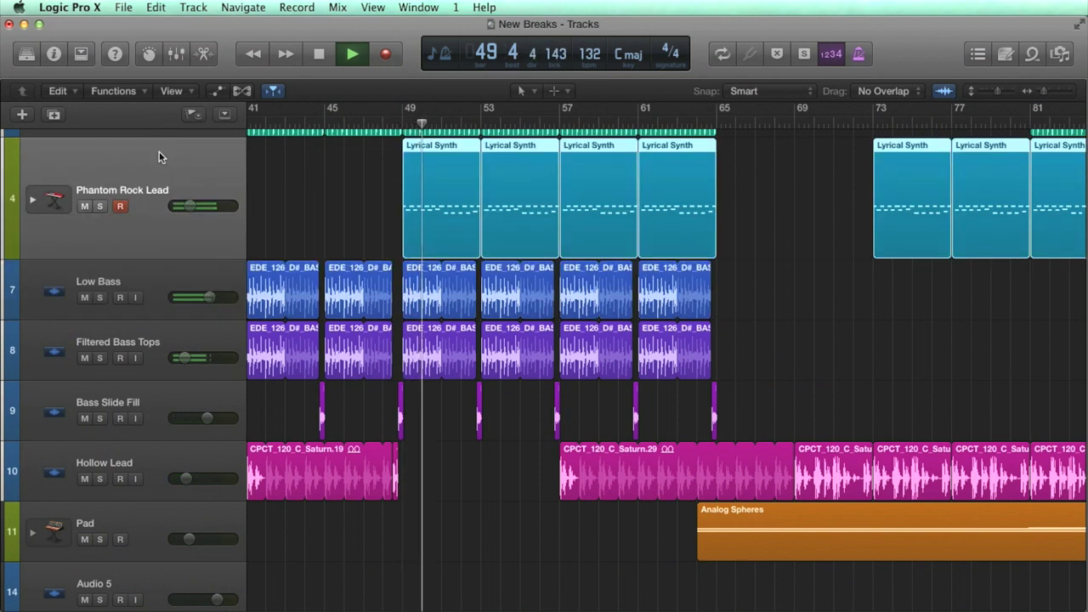
click(26, 57)
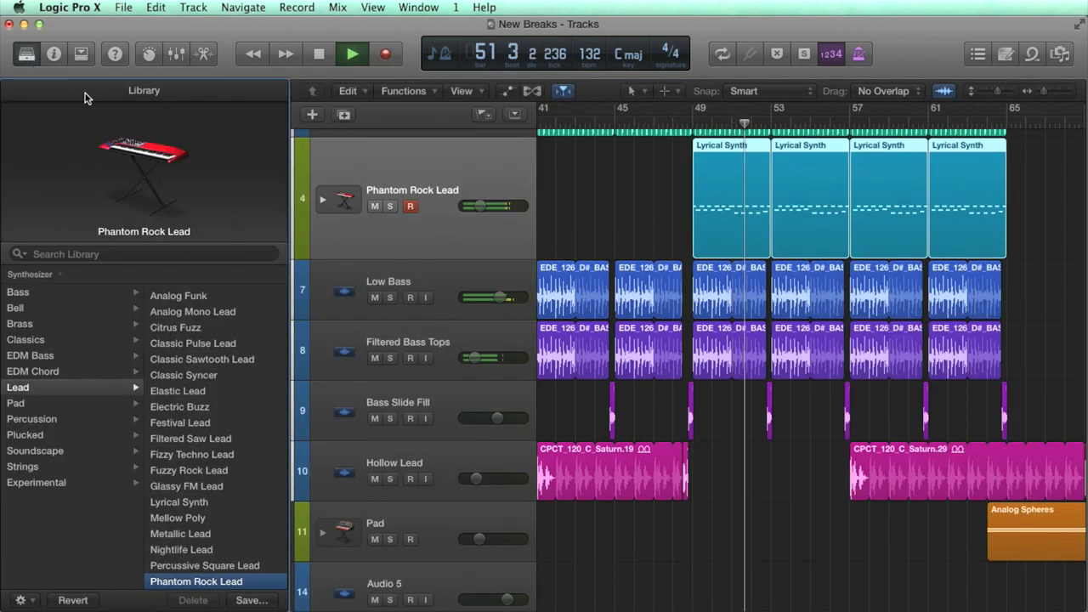
click(27, 56)
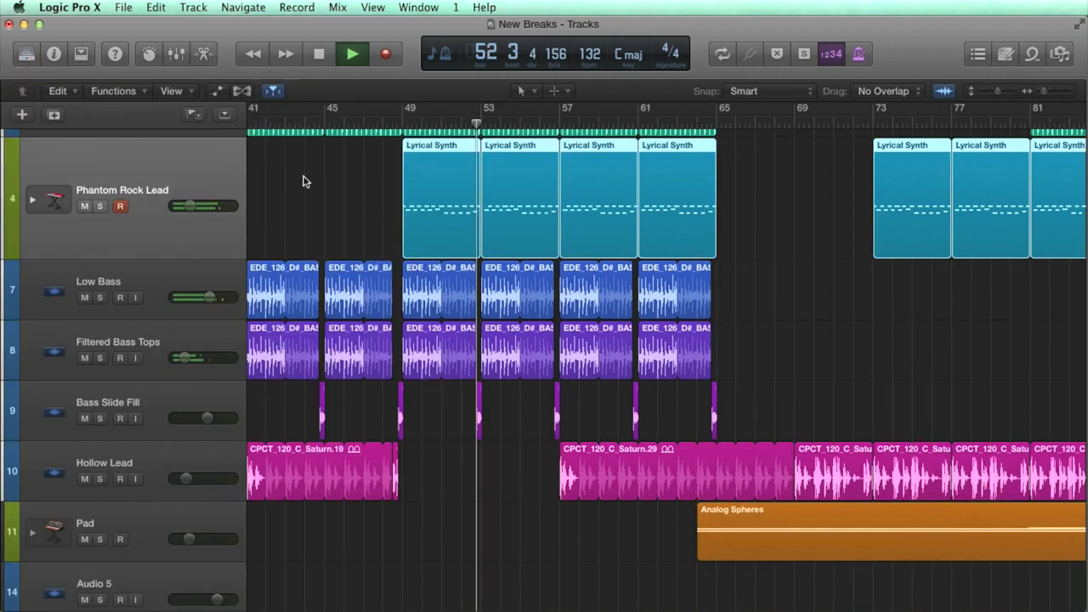
key(p)
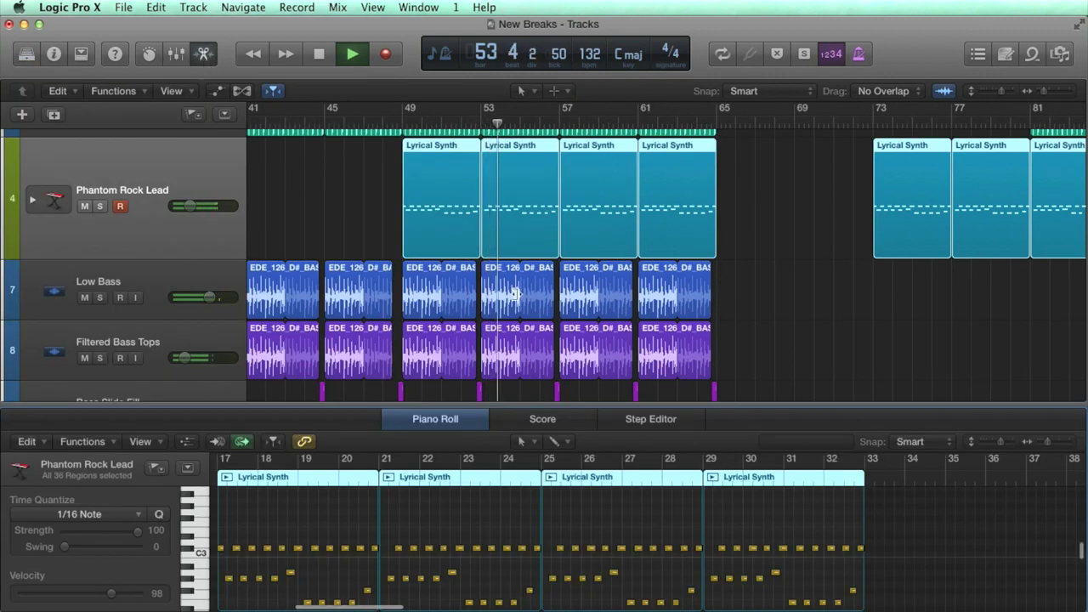
drag(605, 403, 473, 317)
- Preview the Low Bass, Hollow Lead and Pad (Analog Spheres) regions, then bring up the File menu
click(170, 273)
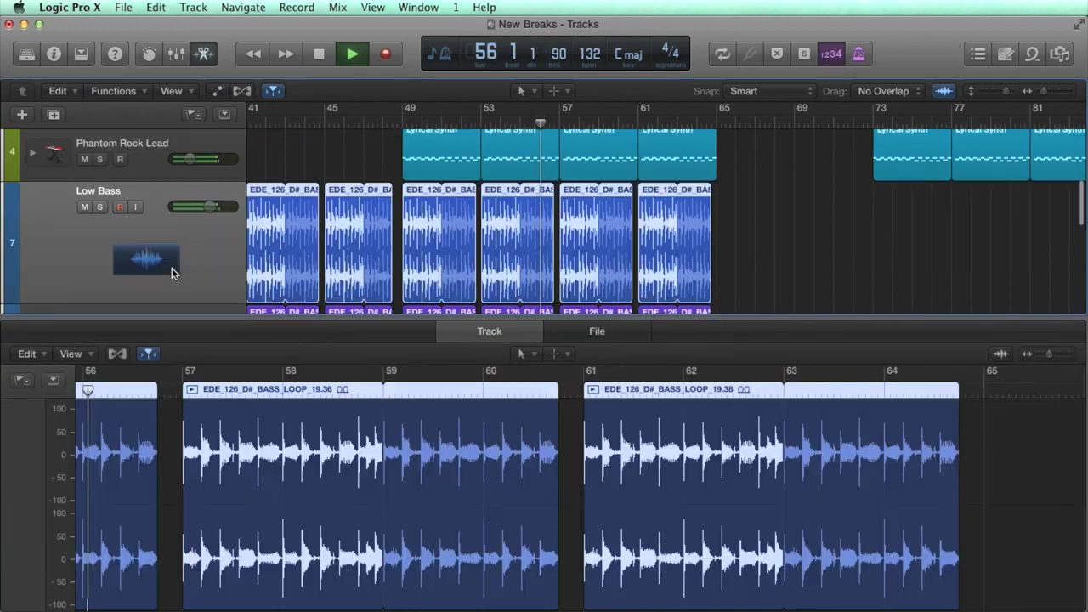
scroll(149, 256, down, 5)
click(155, 237)
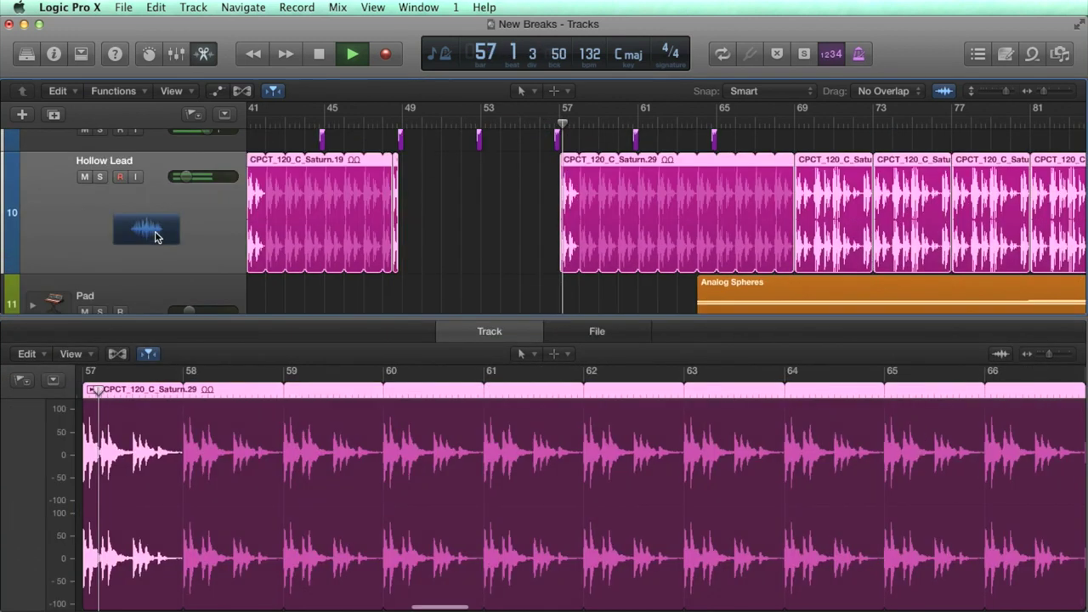
click(161, 294)
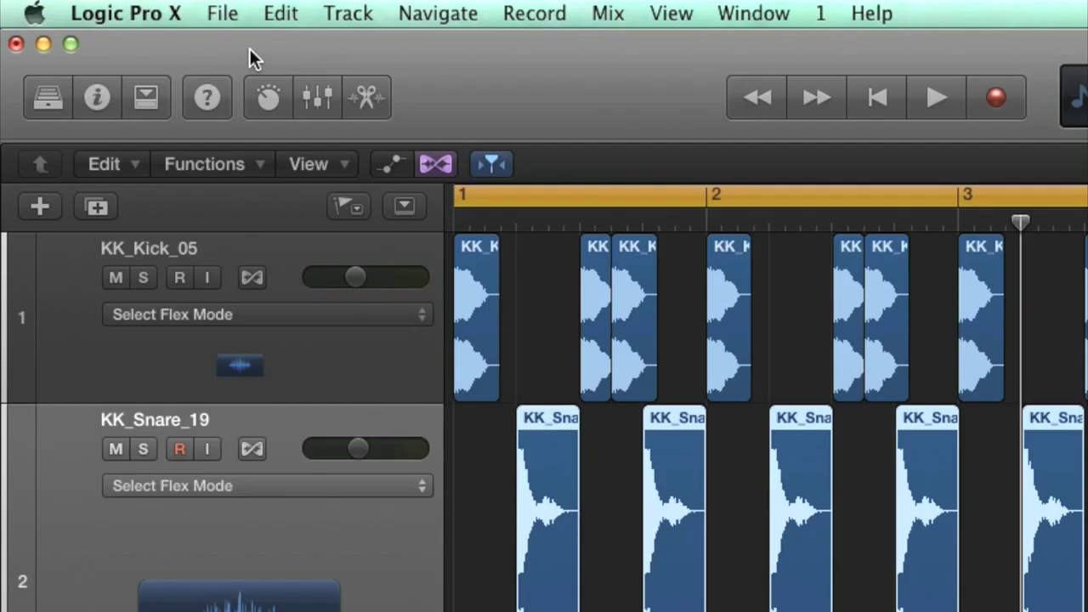
click(223, 13)
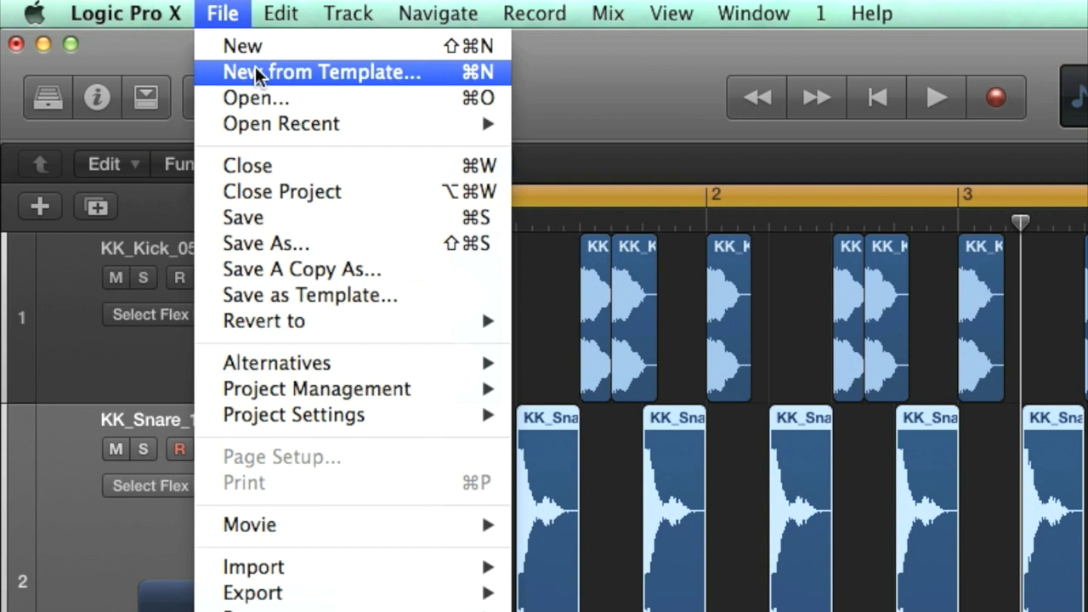
- From New from Template, browse Recent and the Electronic template, then create an Empty Project
mouse_move(165, 20)
mouse_move(160, 91)
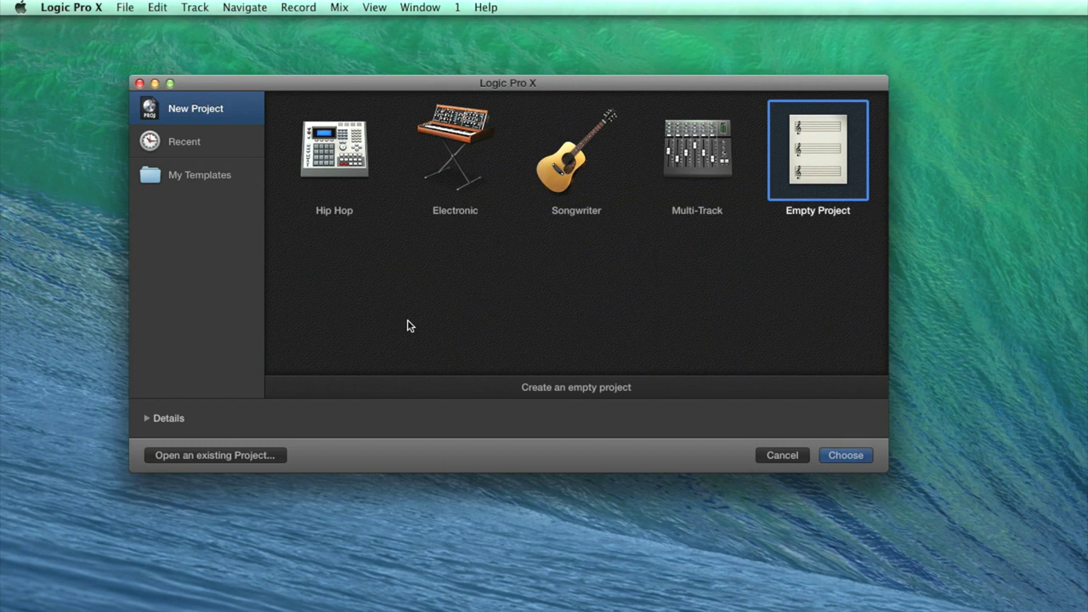
click(207, 151)
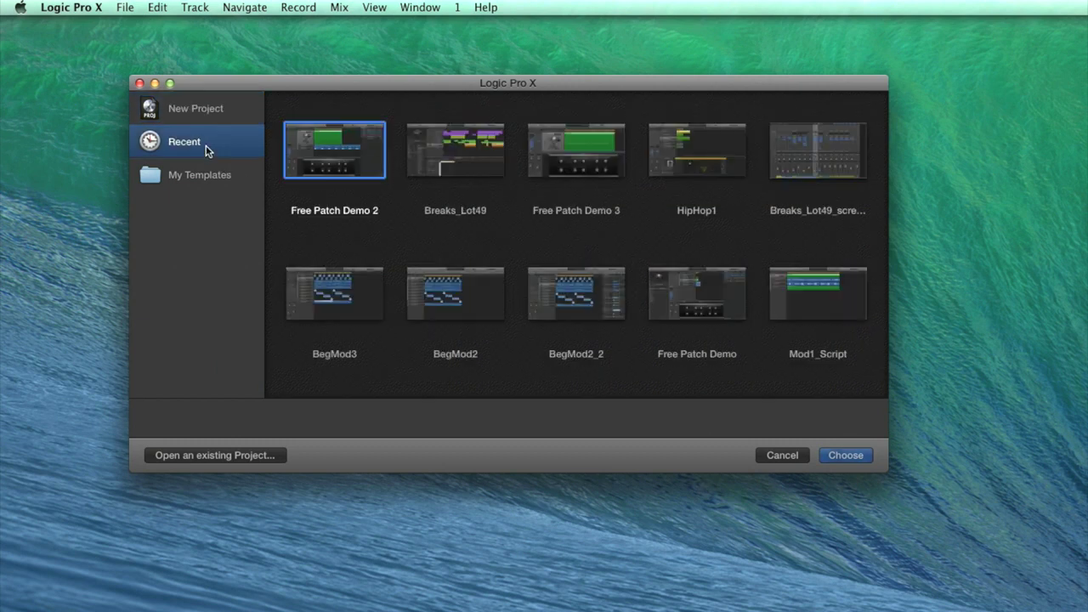
click(237, 115)
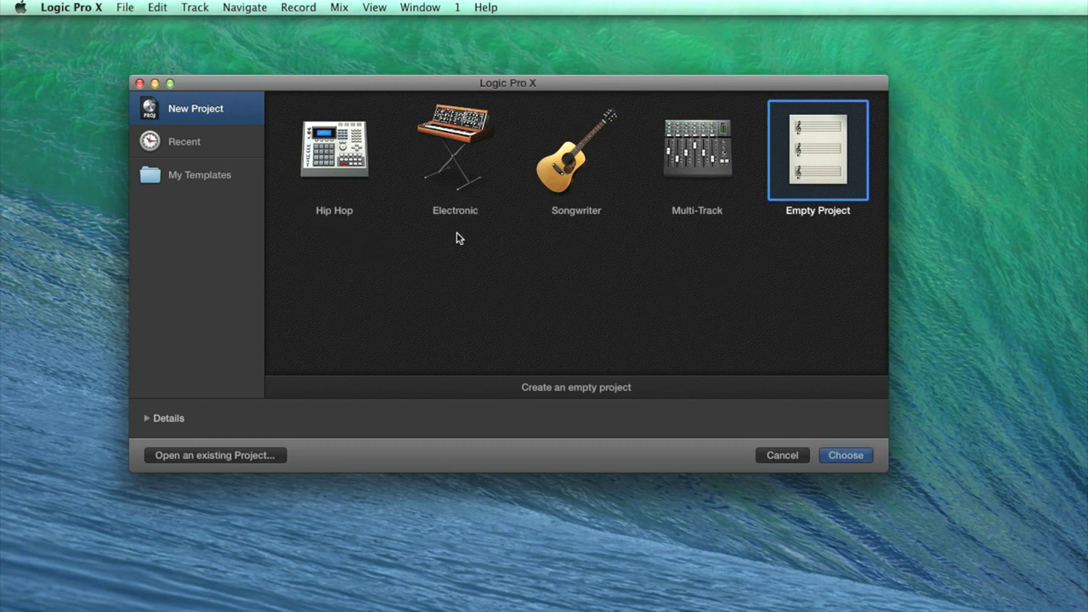
click(473, 136)
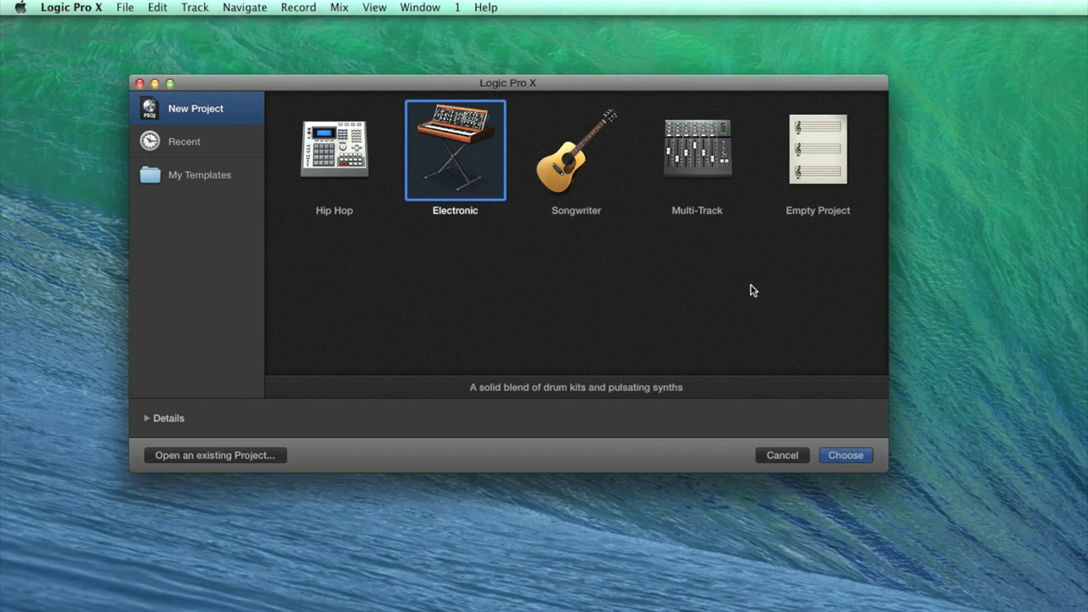
click(830, 151)
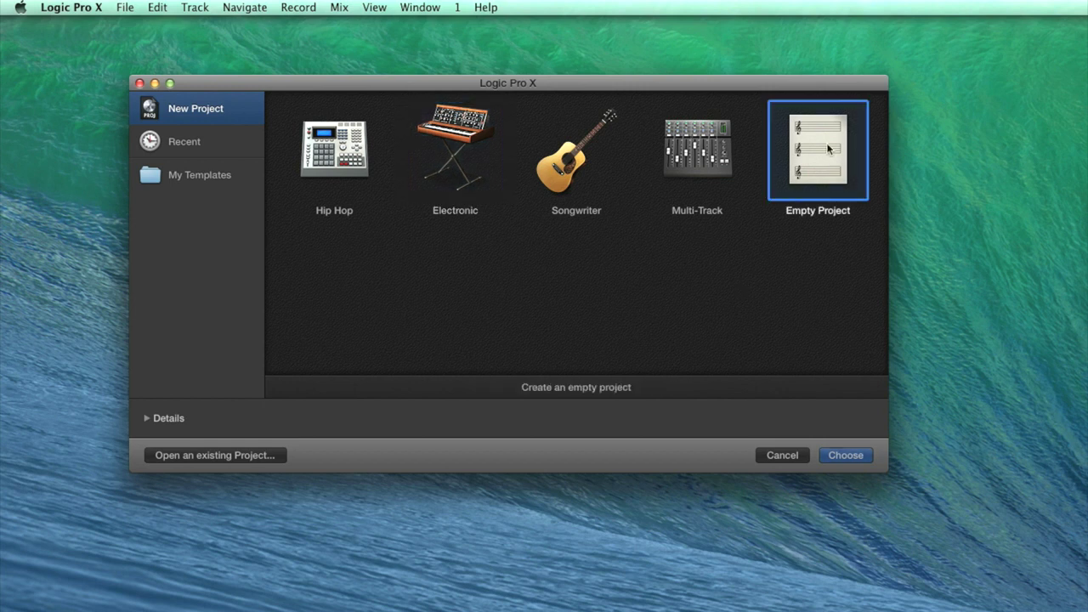
double_click(823, 159)
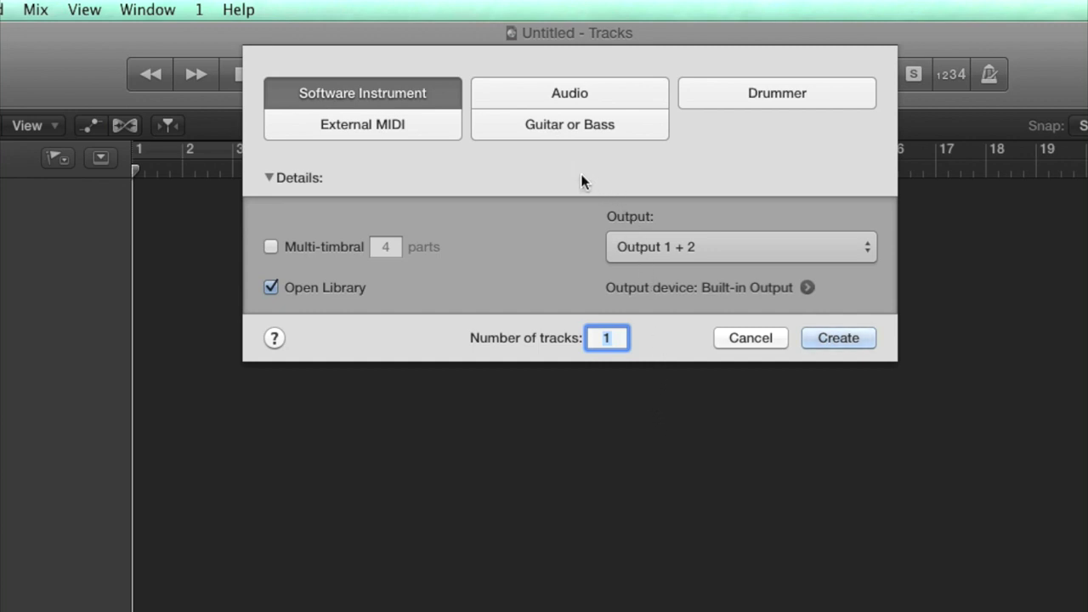
- Compare the Audio, External MIDI, Guitar or Bass and Drummer track options, then pick Software Instrument
click(615, 90)
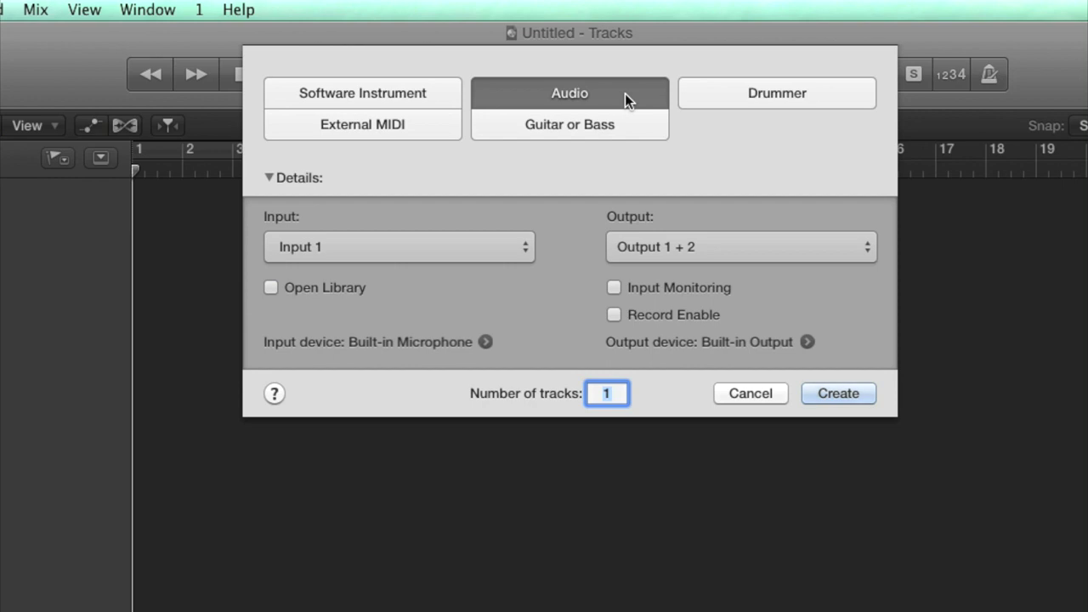
click(433, 97)
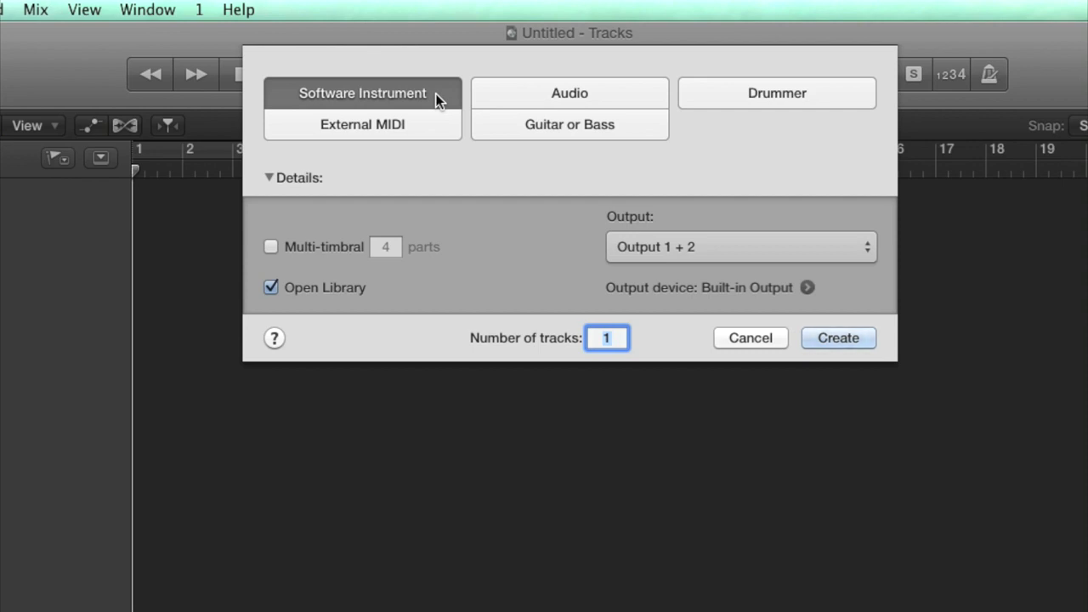
click(424, 130)
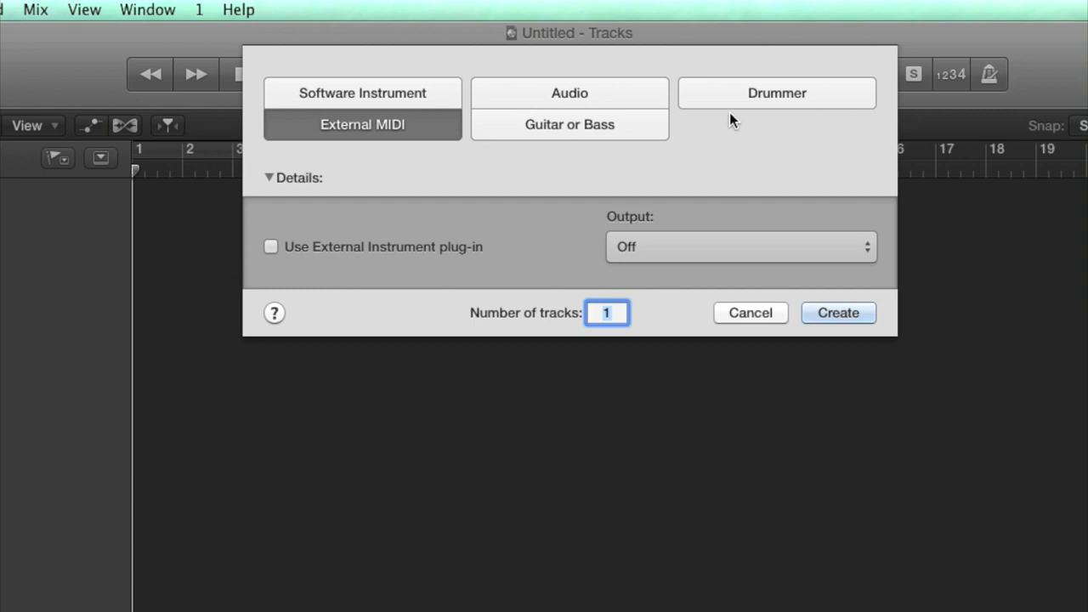
click(627, 128)
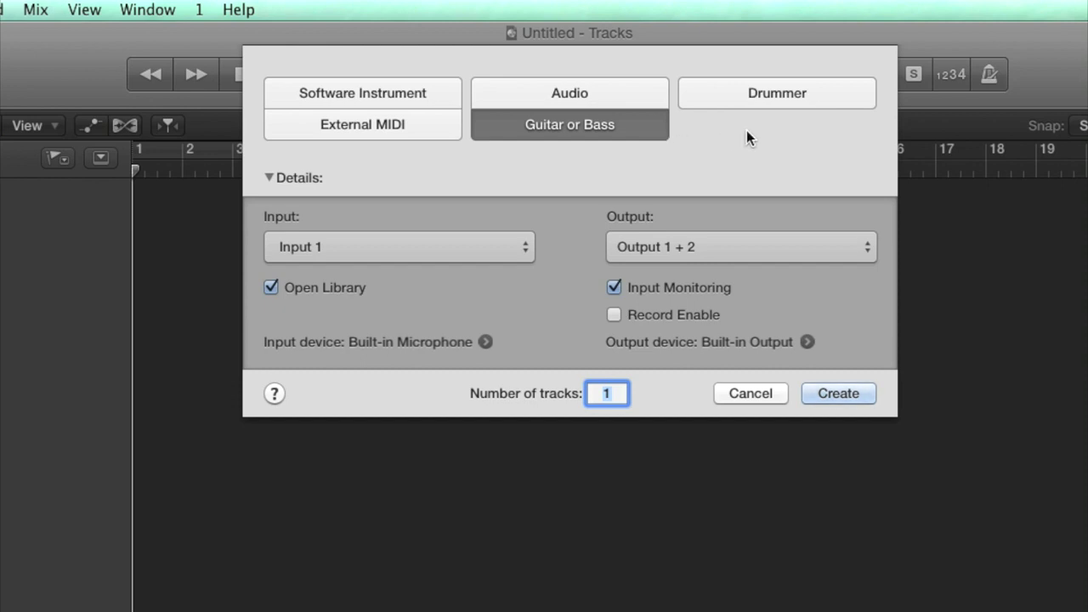
click(760, 95)
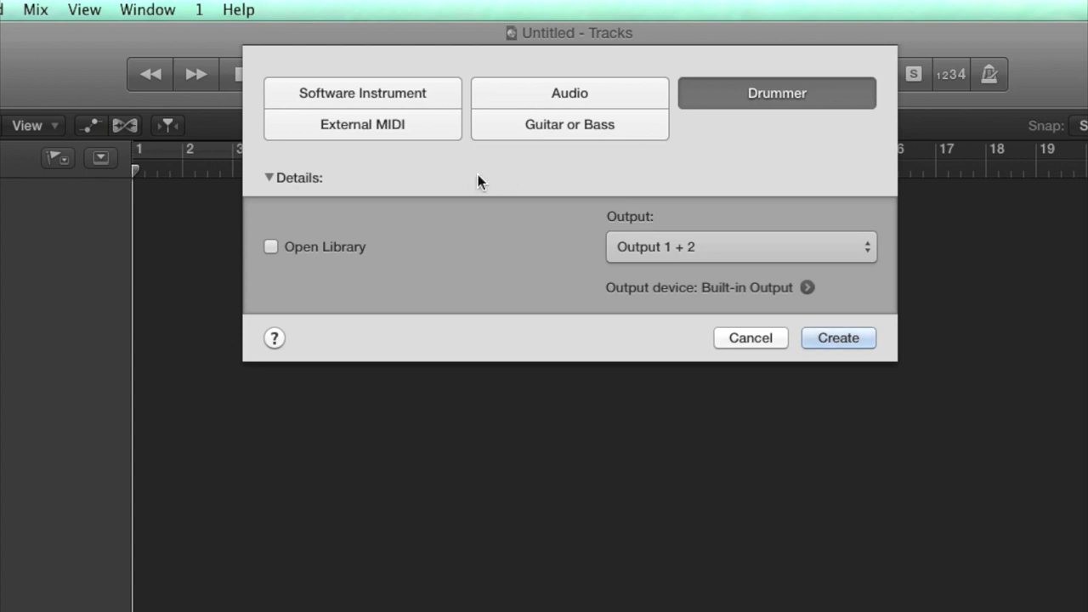
click(410, 97)
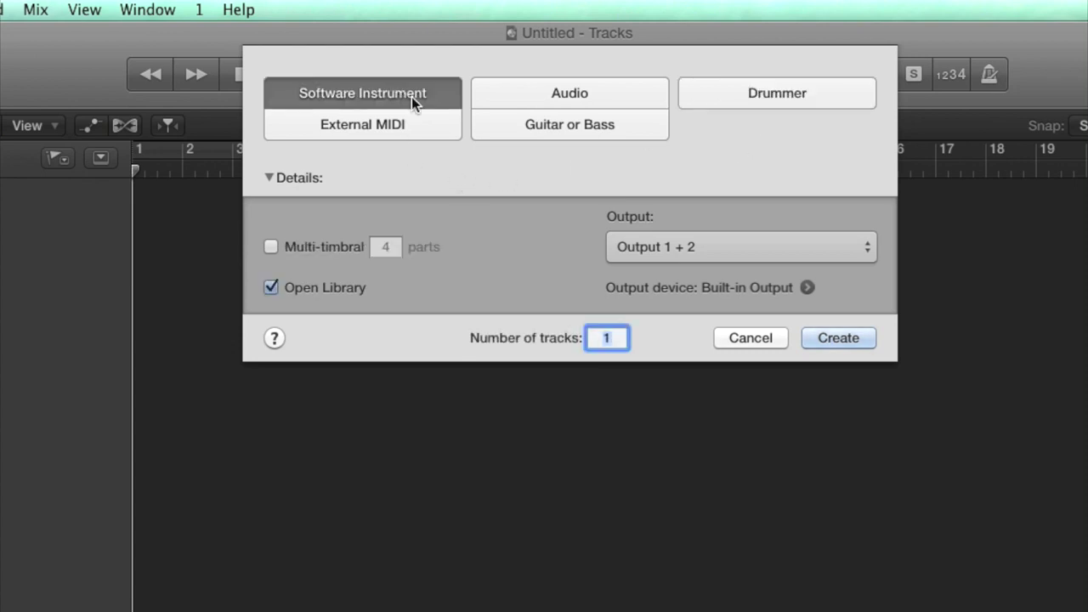
- Create the Classic Electric Piano track and play an A-D-F-D-S-A run with Musical Typing
click(831, 340)
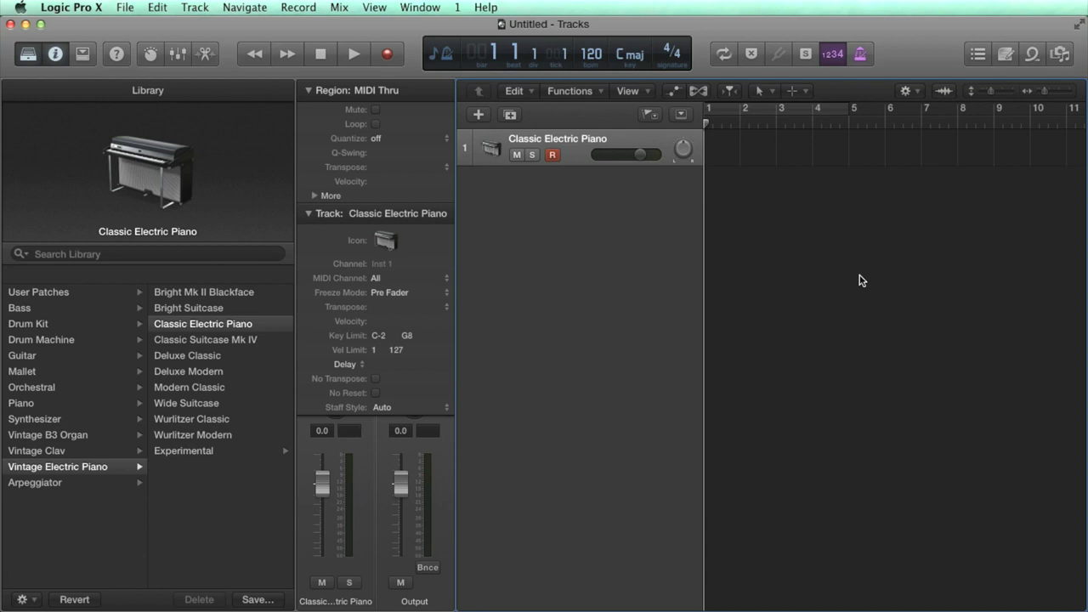
key(super+k)
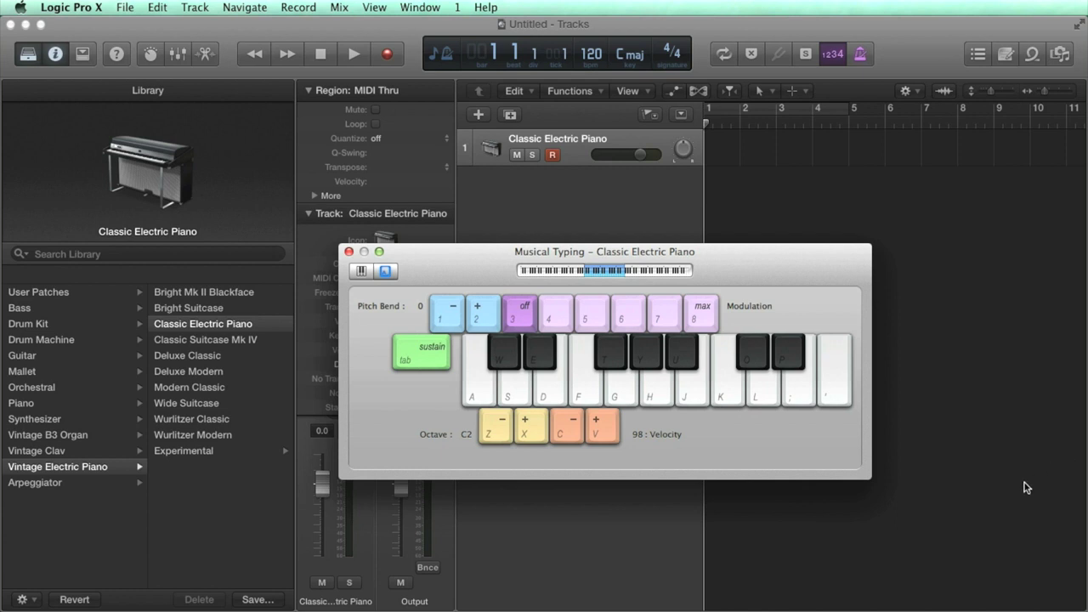
key(a)
key(d)
key(f)
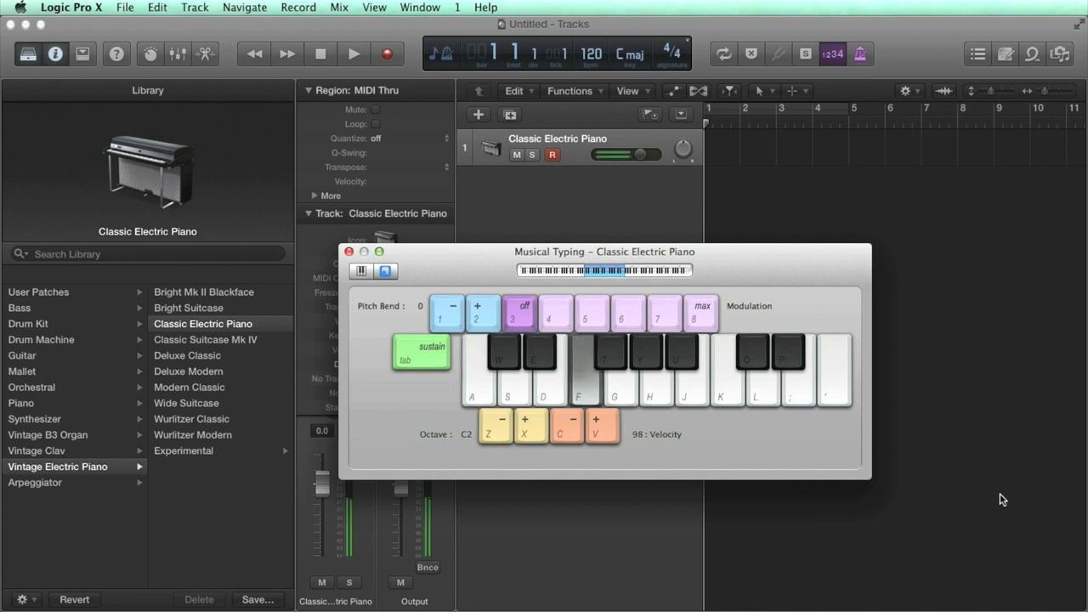
key(d)
key(s)
key(a)
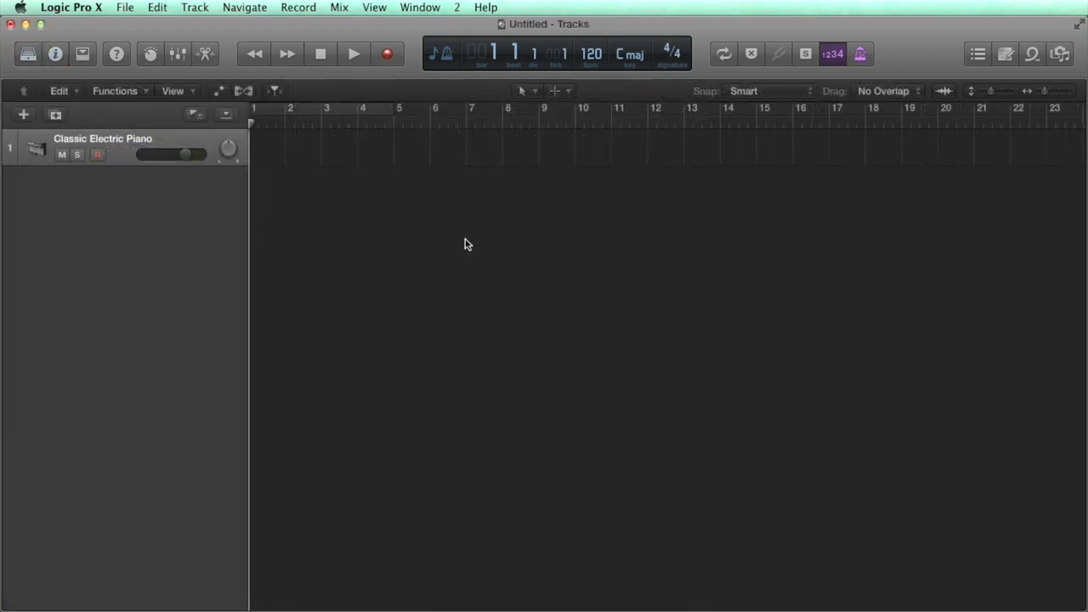
- Open Preferences at Audio, then look through the MIDI, Display and Score panes
click(77, 8)
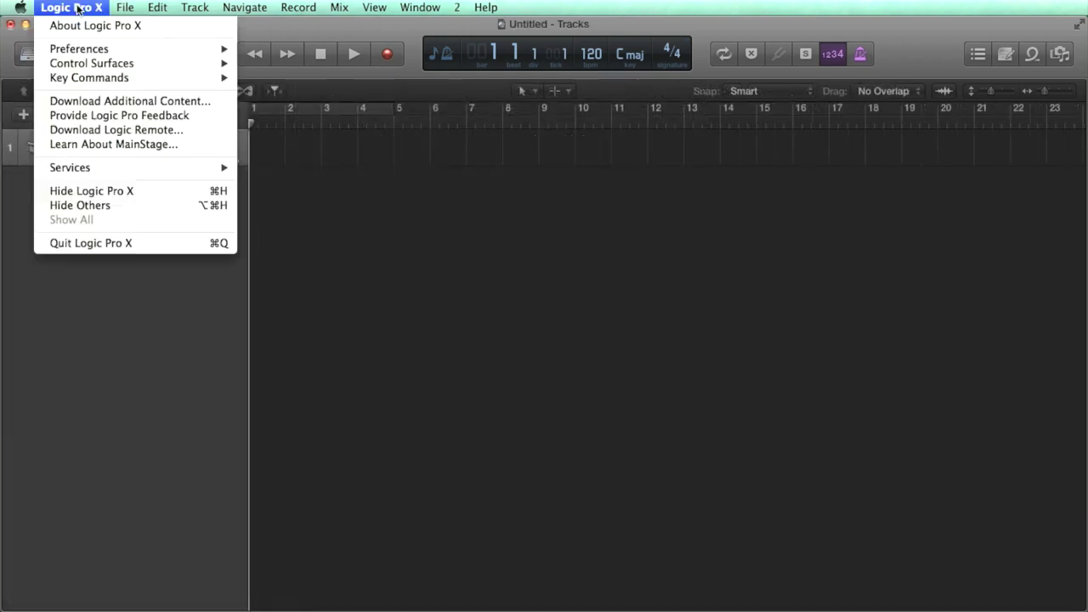
mouse_move(109, 48)
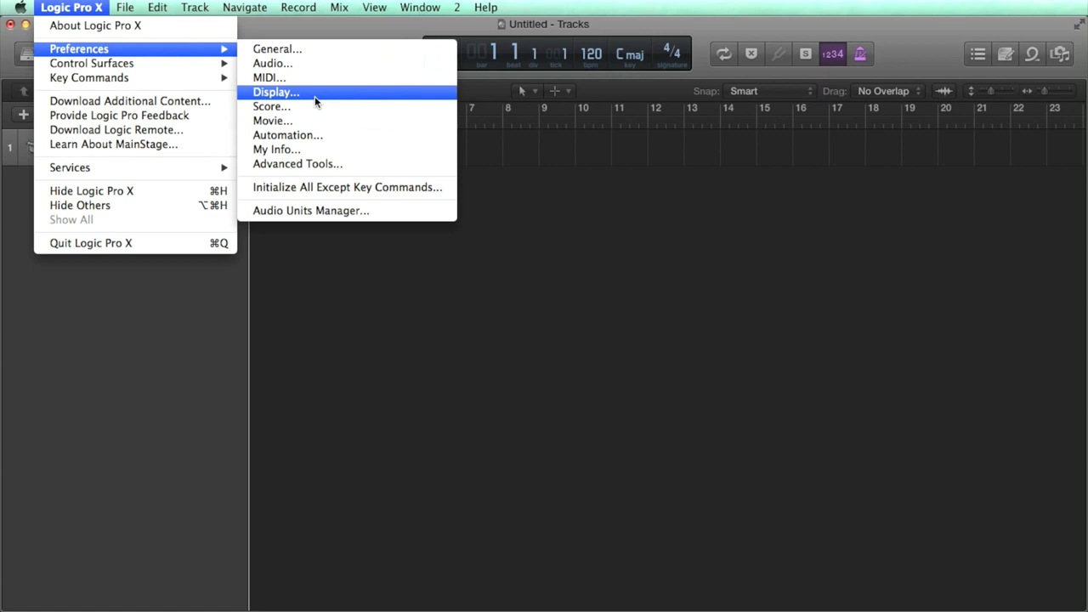
click(354, 182)
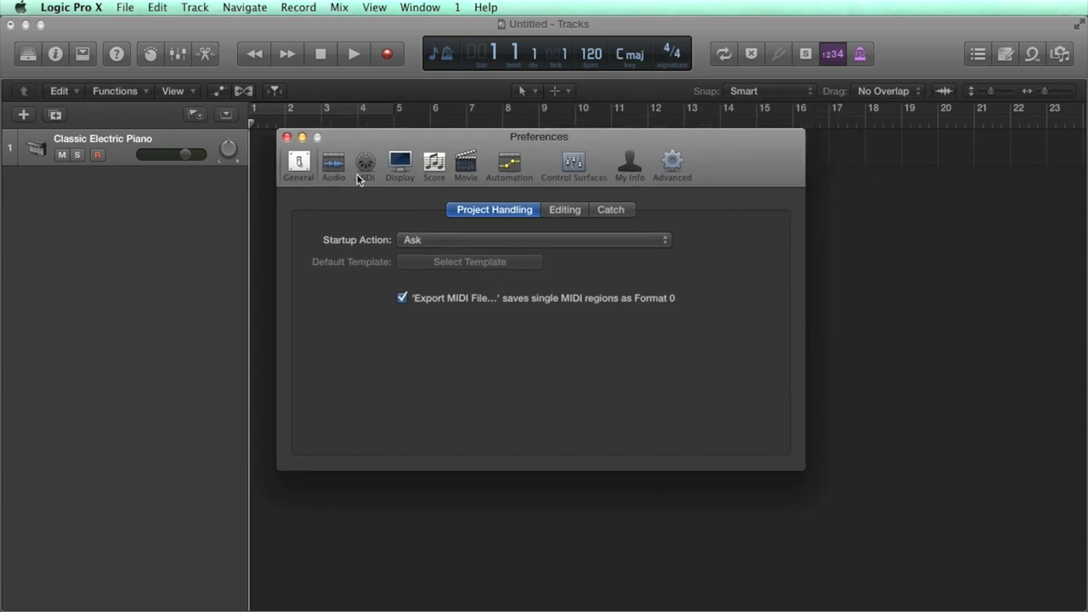
click(364, 170)
click(397, 168)
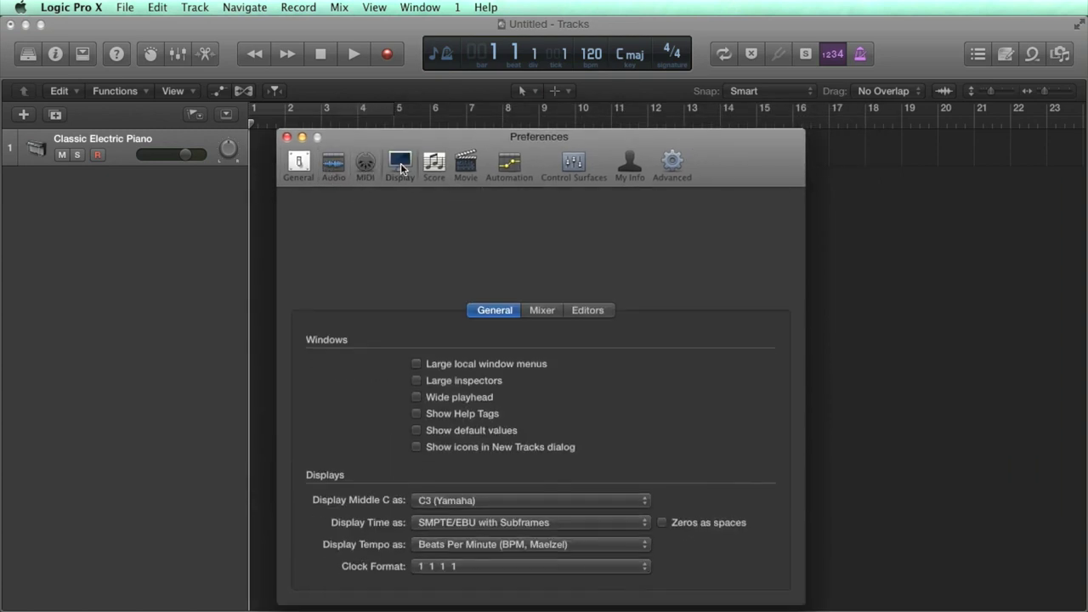
click(433, 164)
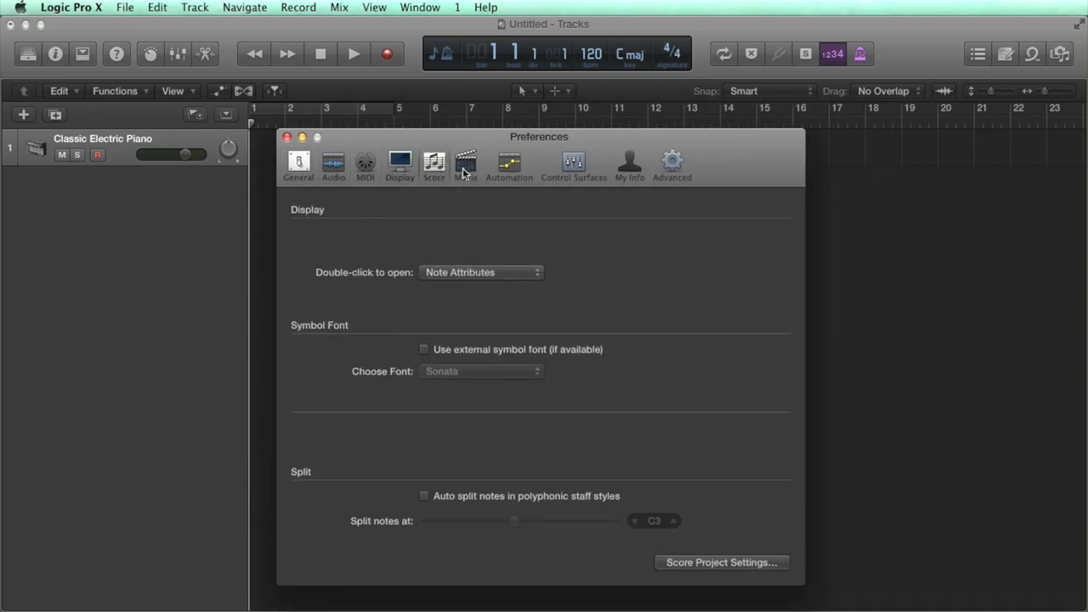
- Switch the output device to Built-in Output, then back to Scarlett 2i2 USB
click(334, 166)
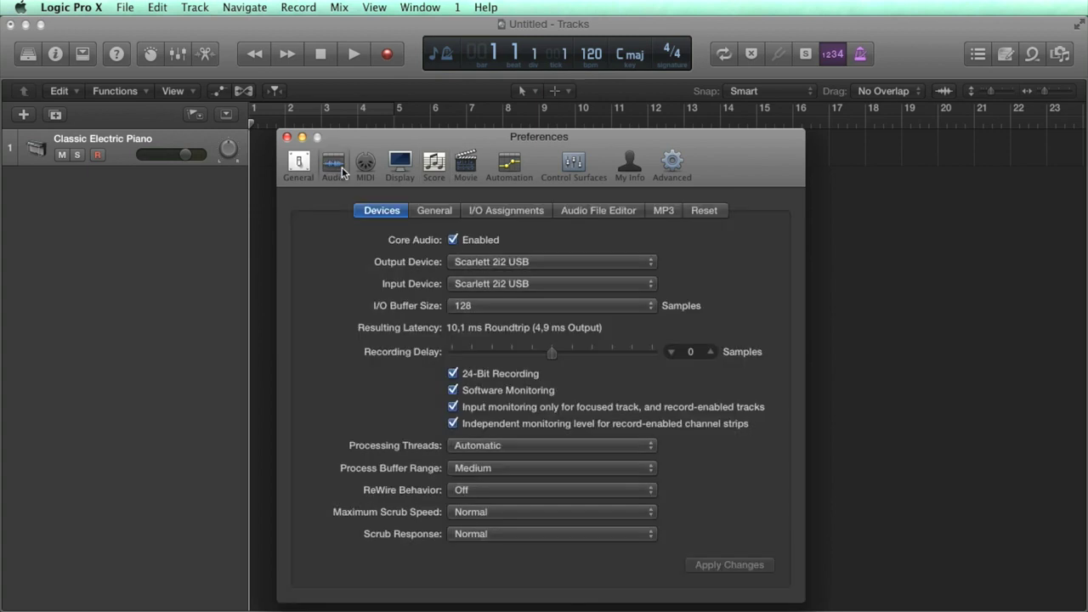
drag(395, 139, 482, 116)
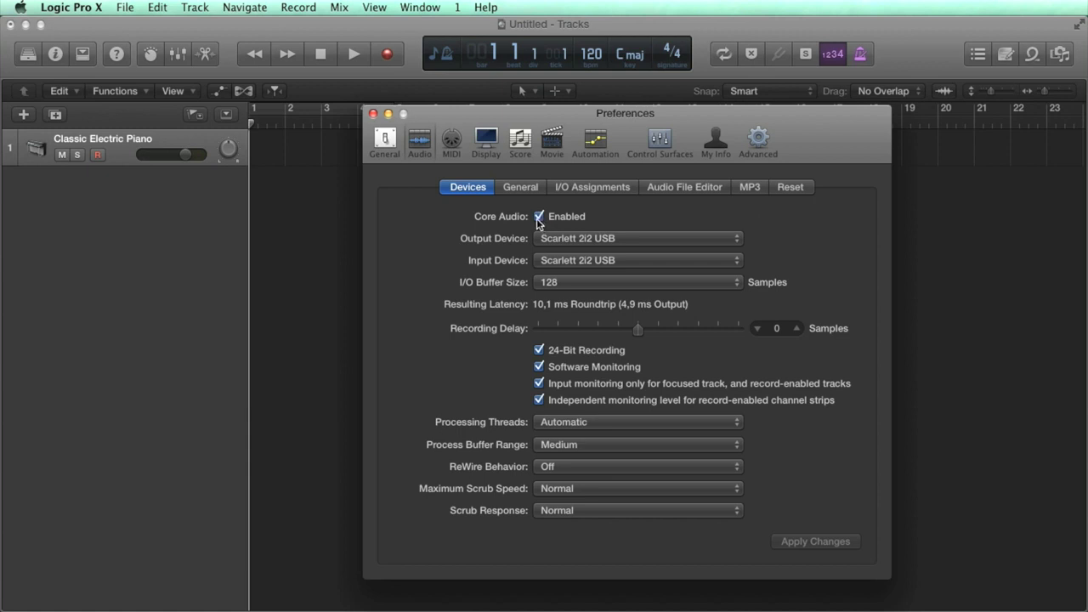
click(642, 242)
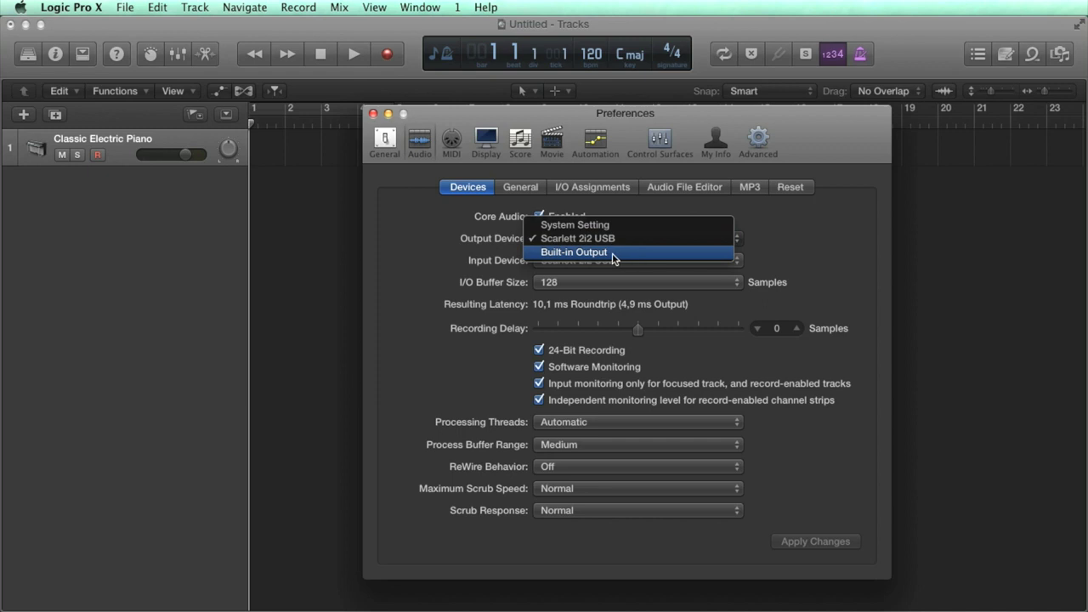
click(614, 253)
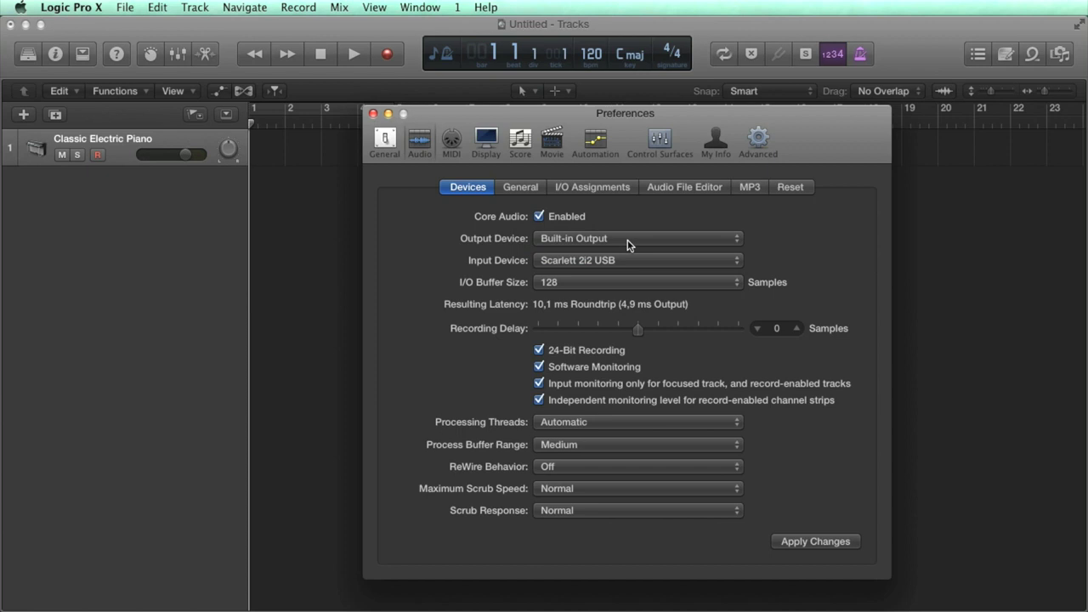
click(627, 245)
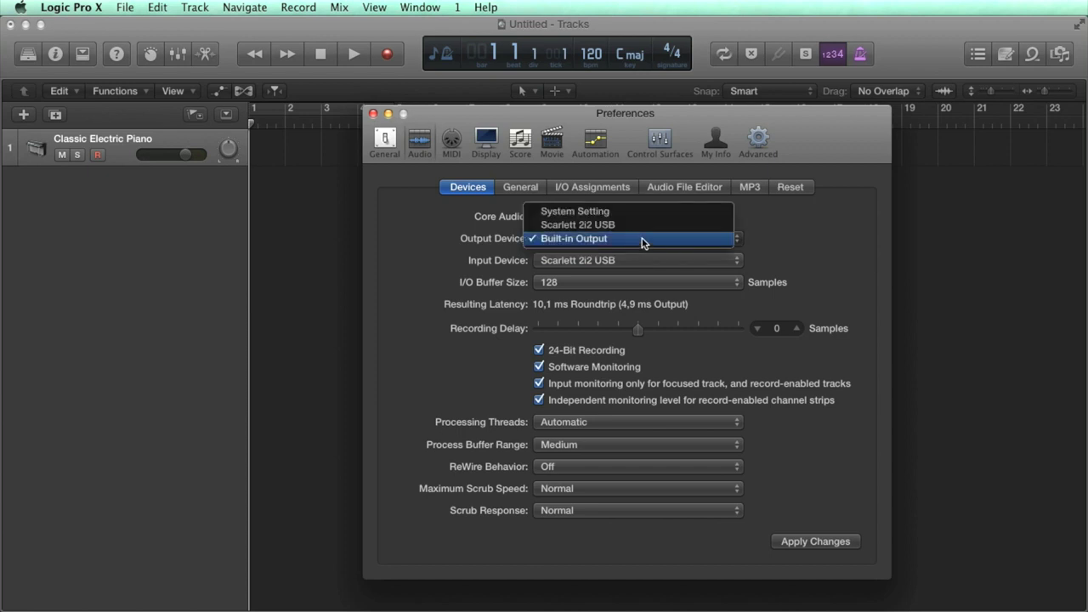
click(625, 226)
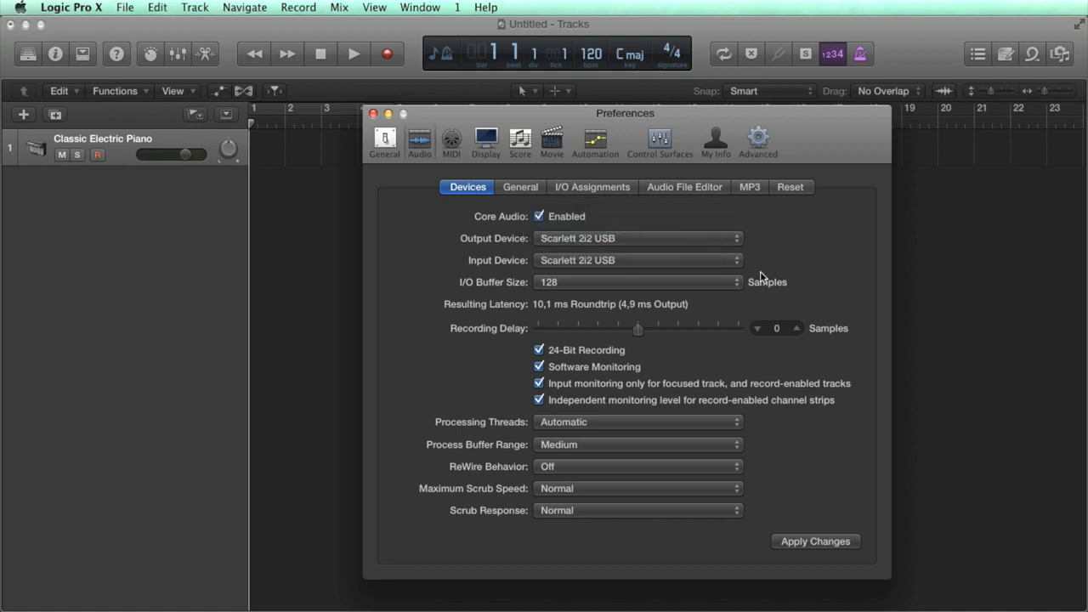
click(591, 284)
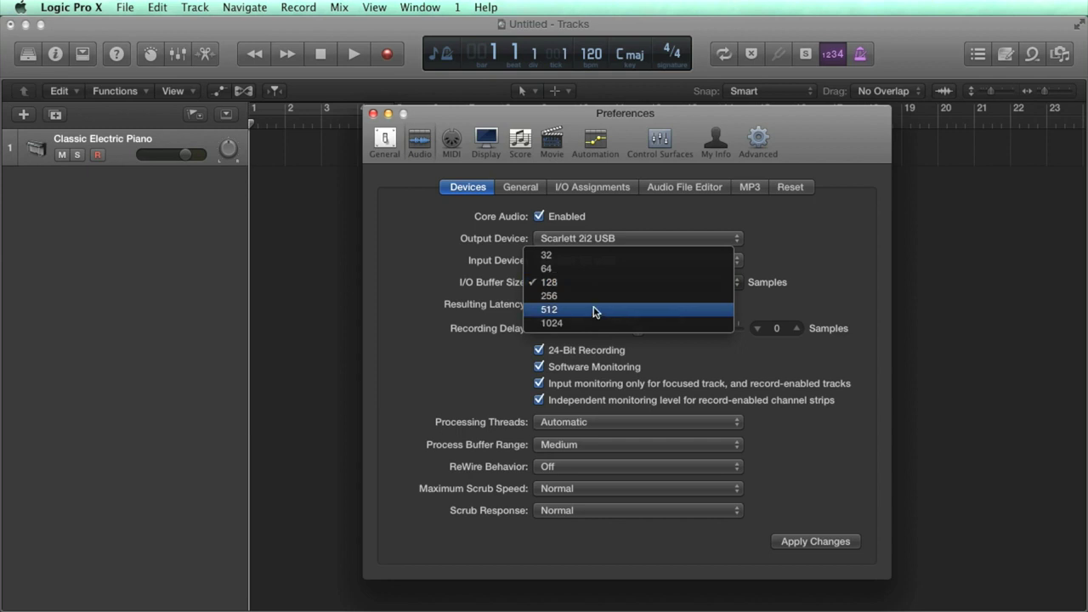
- Try I/O buffer sizes 512 and 32, then settle back on 128 samples
click(594, 310)
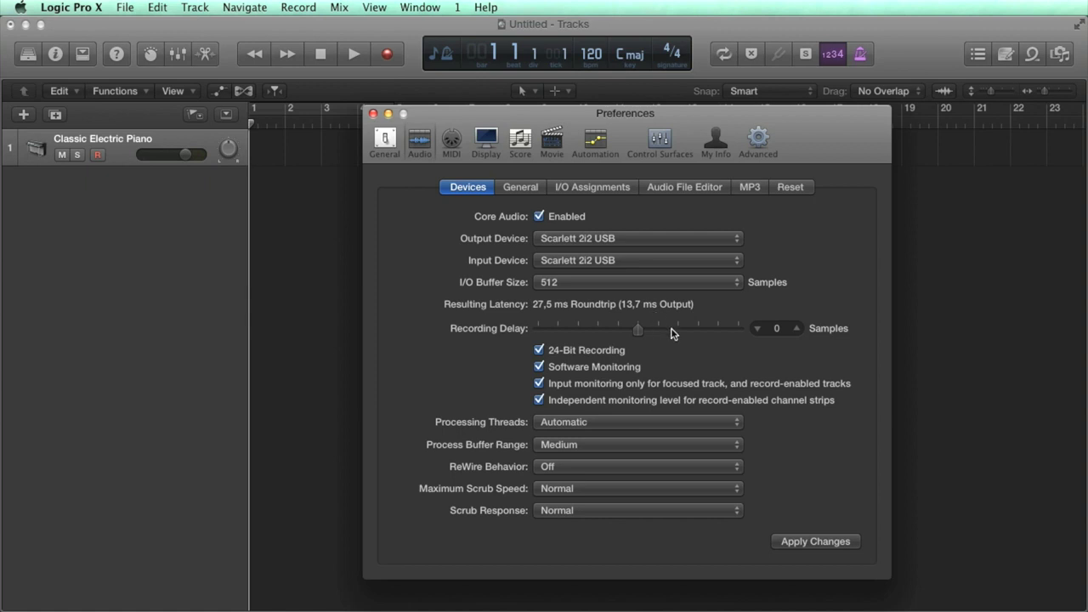
click(590, 284)
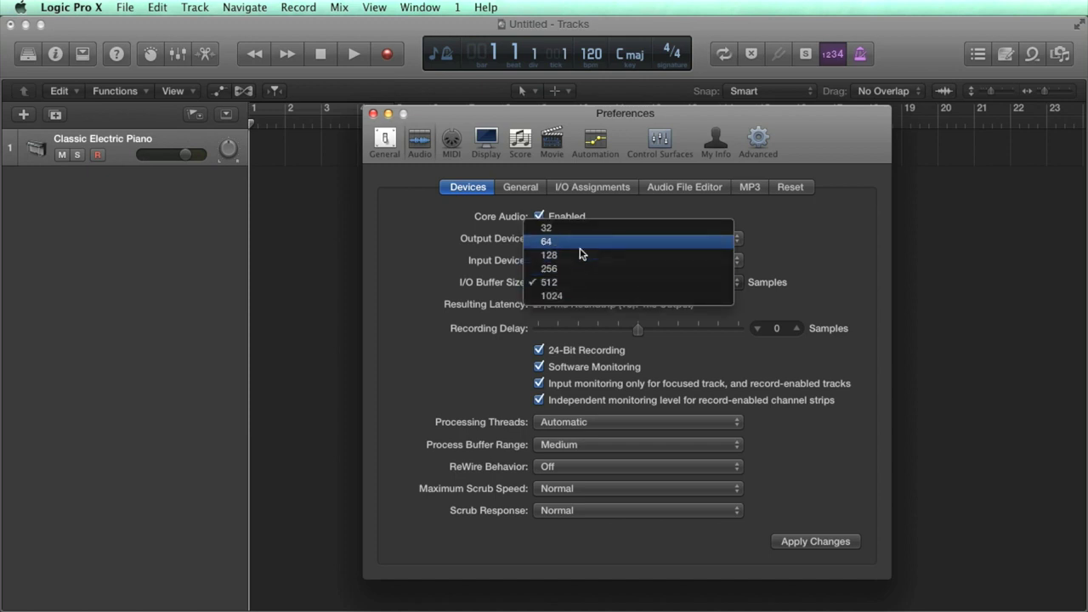
click(577, 230)
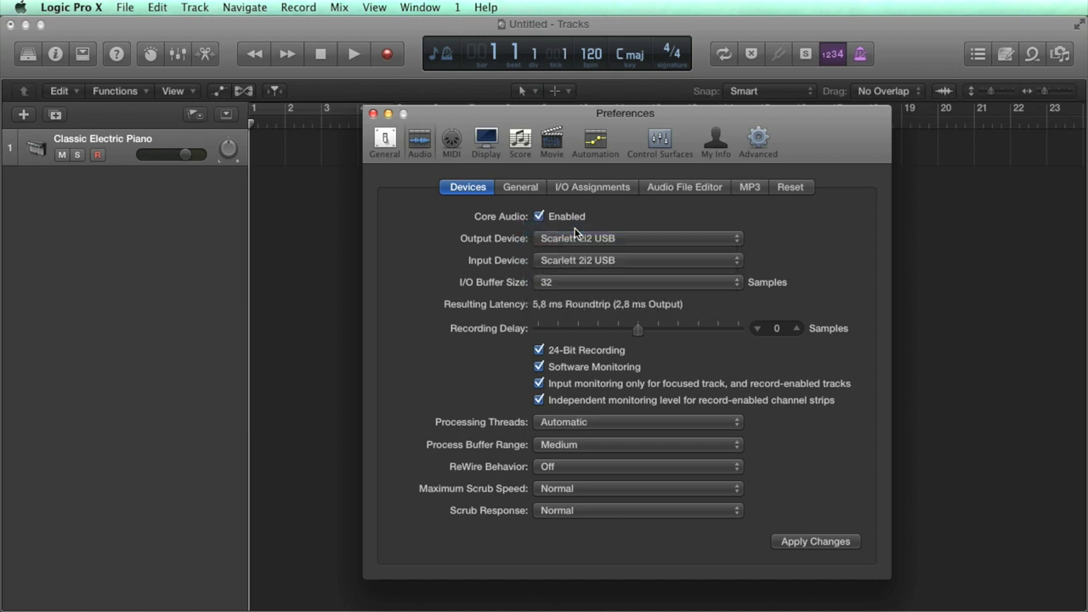
click(572, 282)
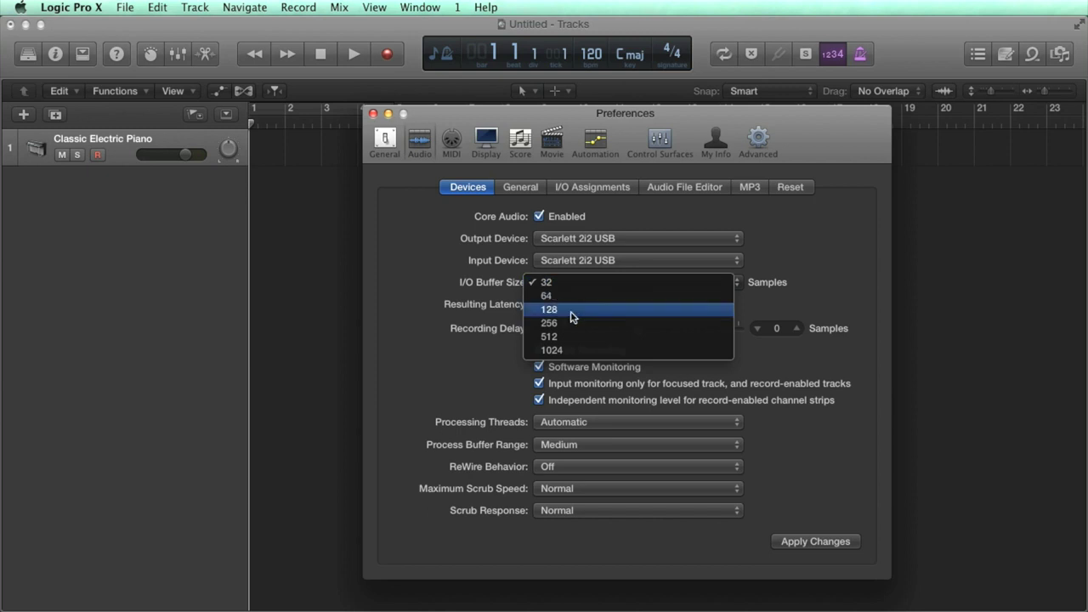
click(572, 309)
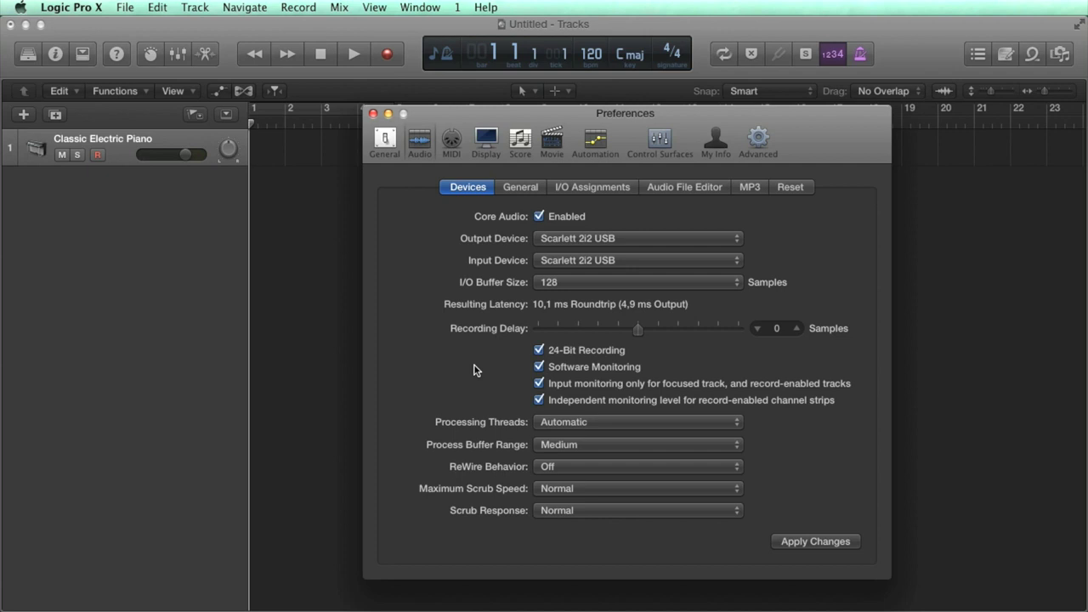
- View the General and Control Surfaces panes, then open and close Control Surface Setup
click(384, 141)
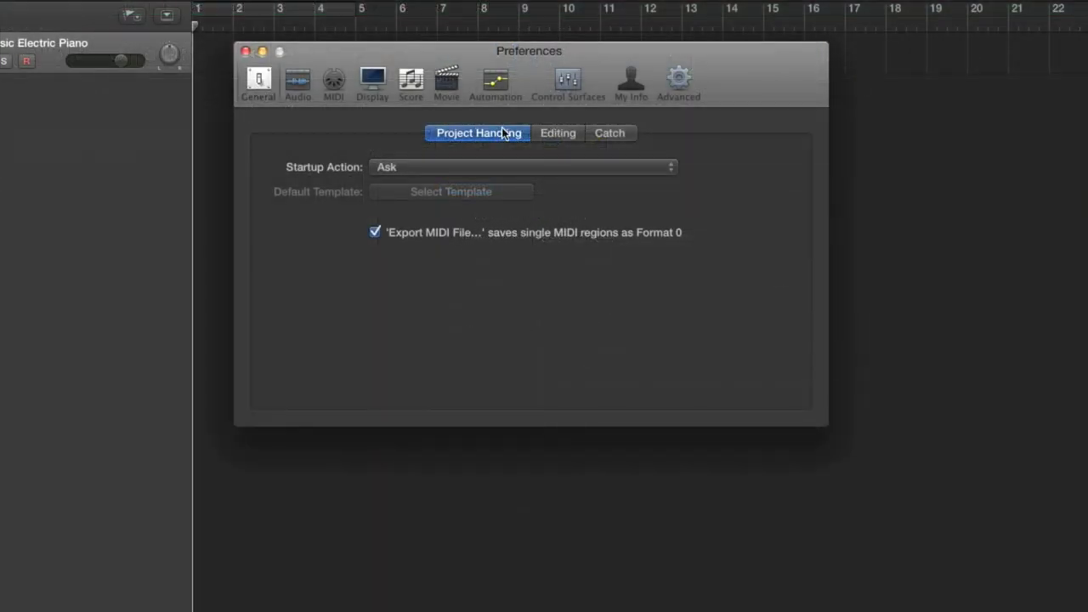
click(572, 82)
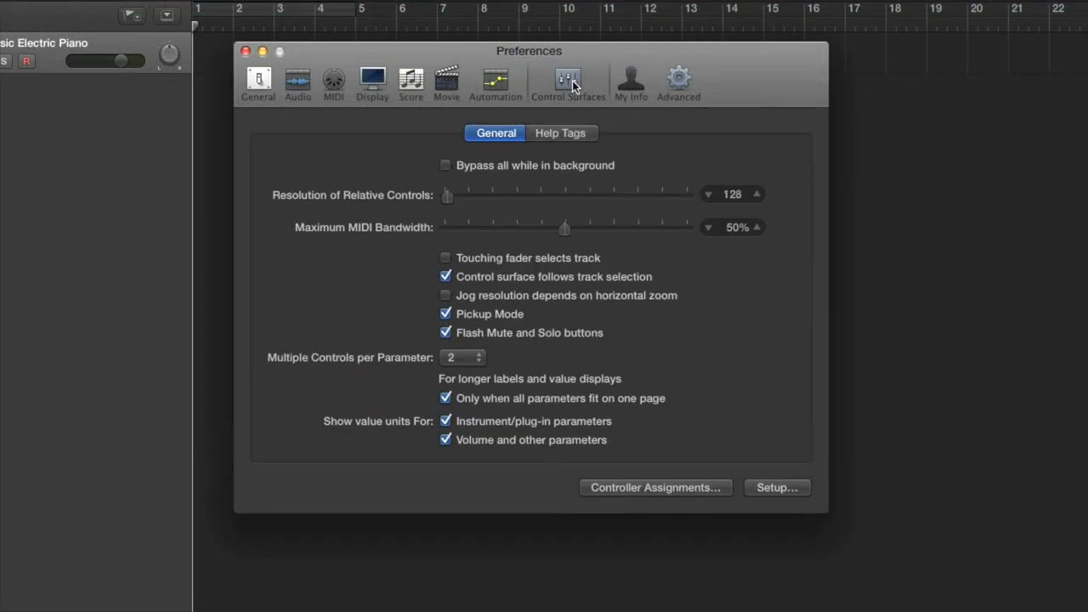
click(783, 494)
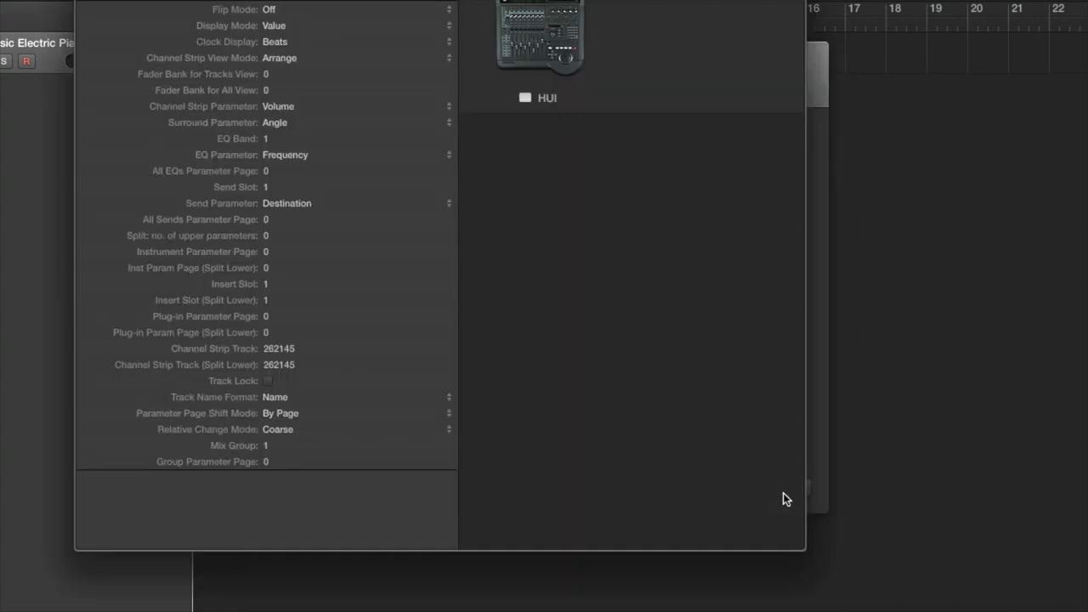
drag(522, 0, 603, 97)
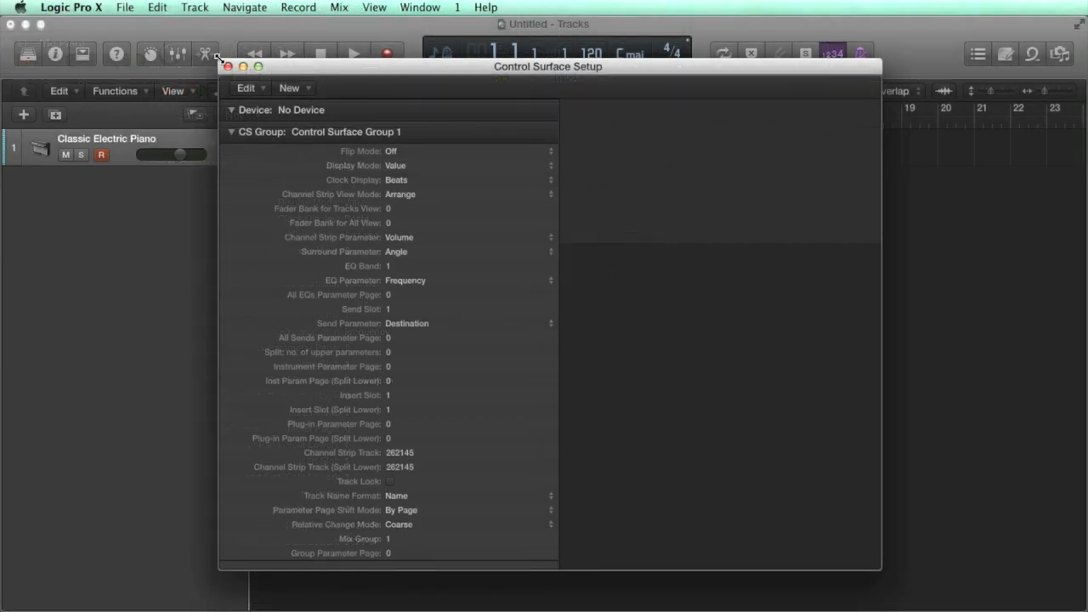
click(228, 66)
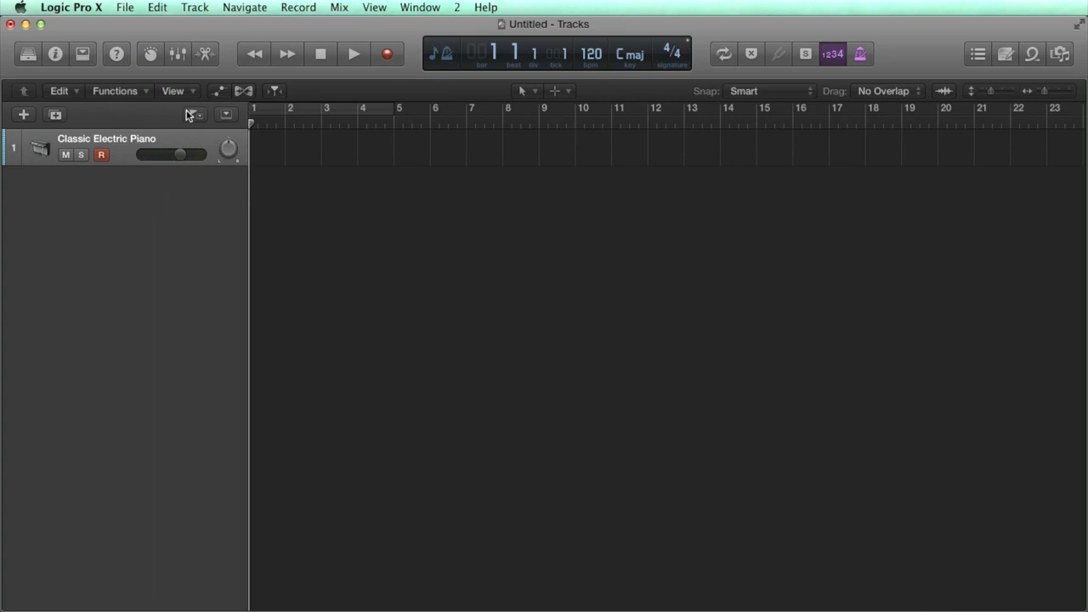
- Reopen Control Surfaces > Setup, move its window up and right, and open the New menu
click(76, 12)
mouse_move(82, 63)
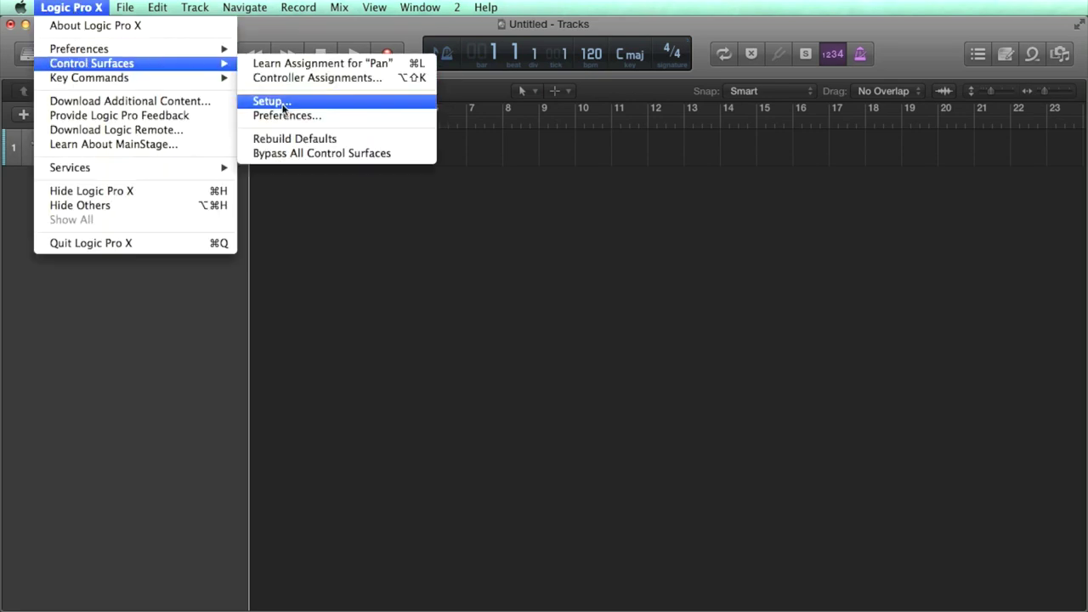
click(308, 102)
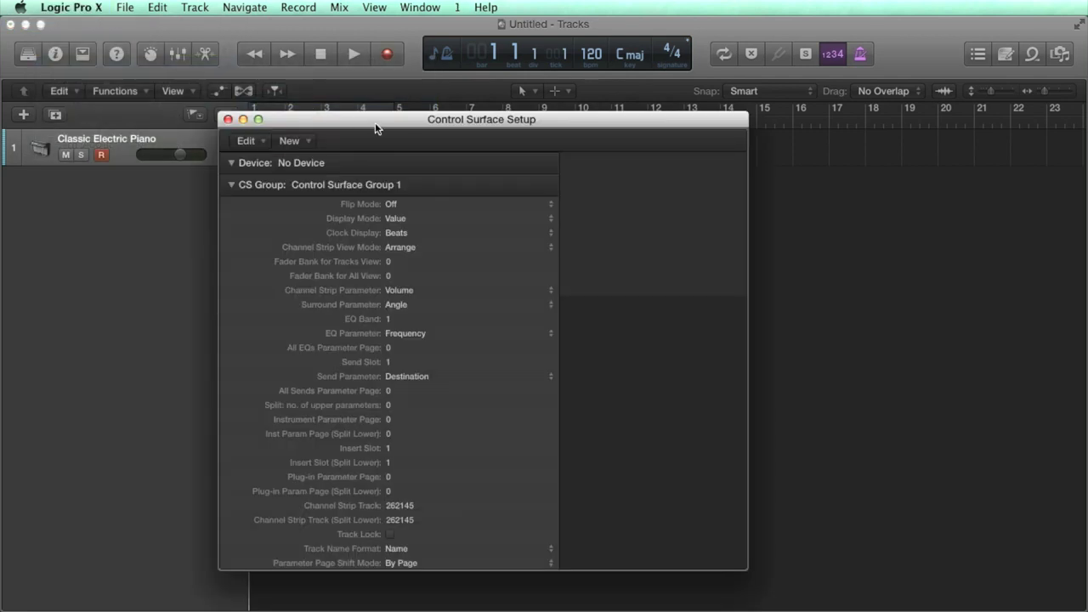
drag(377, 129, 489, 85)
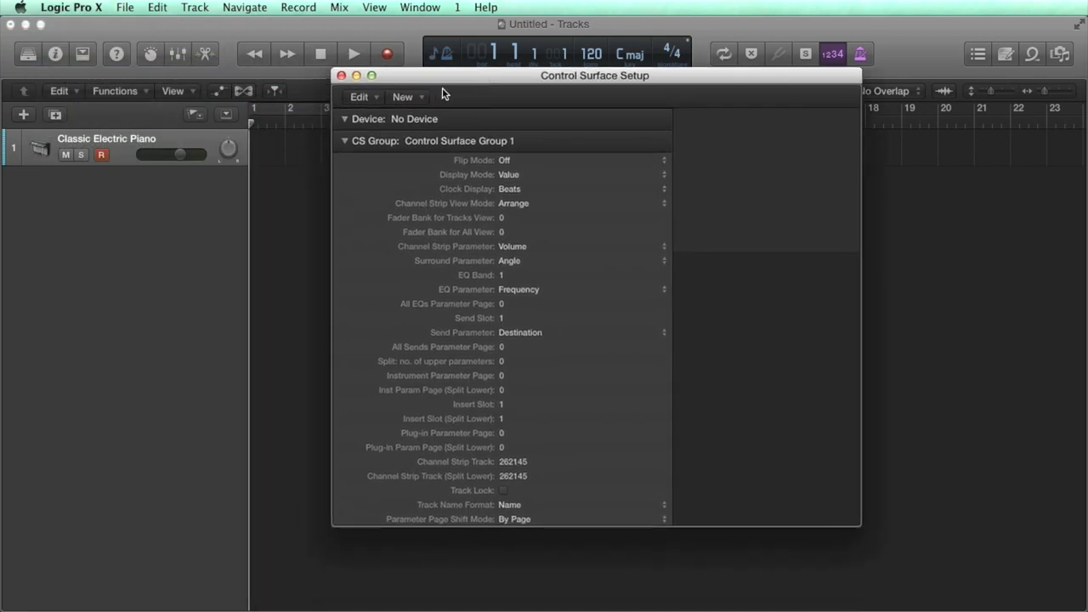
click(420, 99)
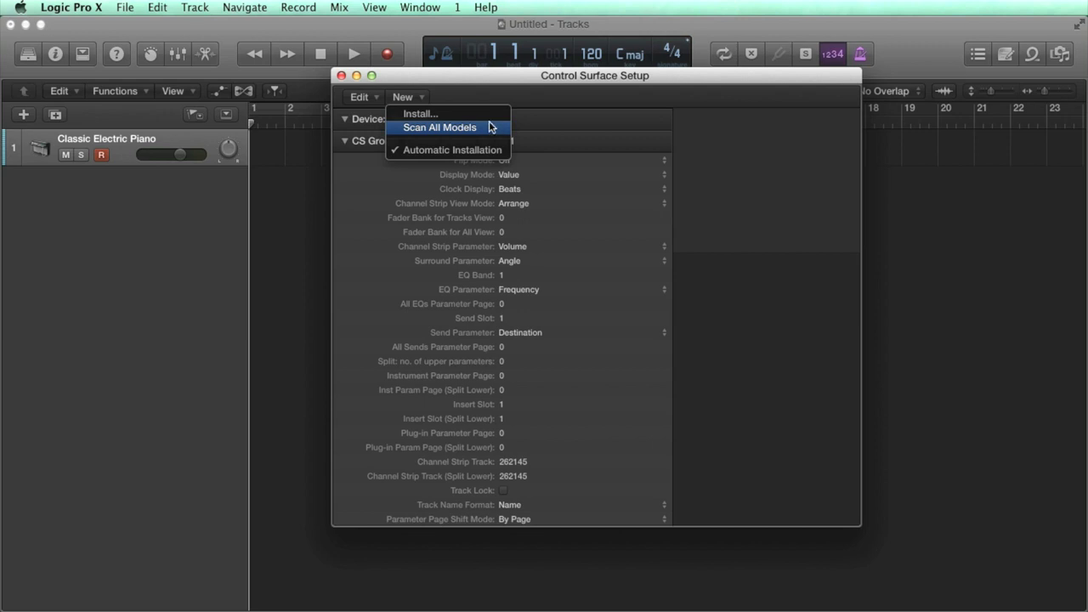
- Install the Mackie Designs HUI model after glancing at HUI Channel Strips only
click(444, 115)
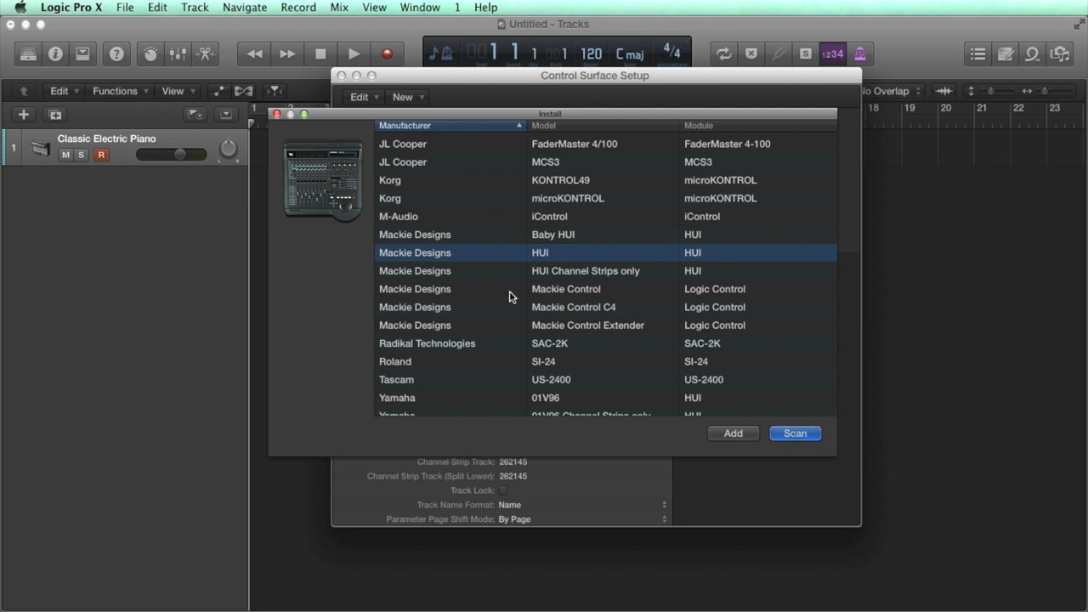
click(458, 270)
click(470, 253)
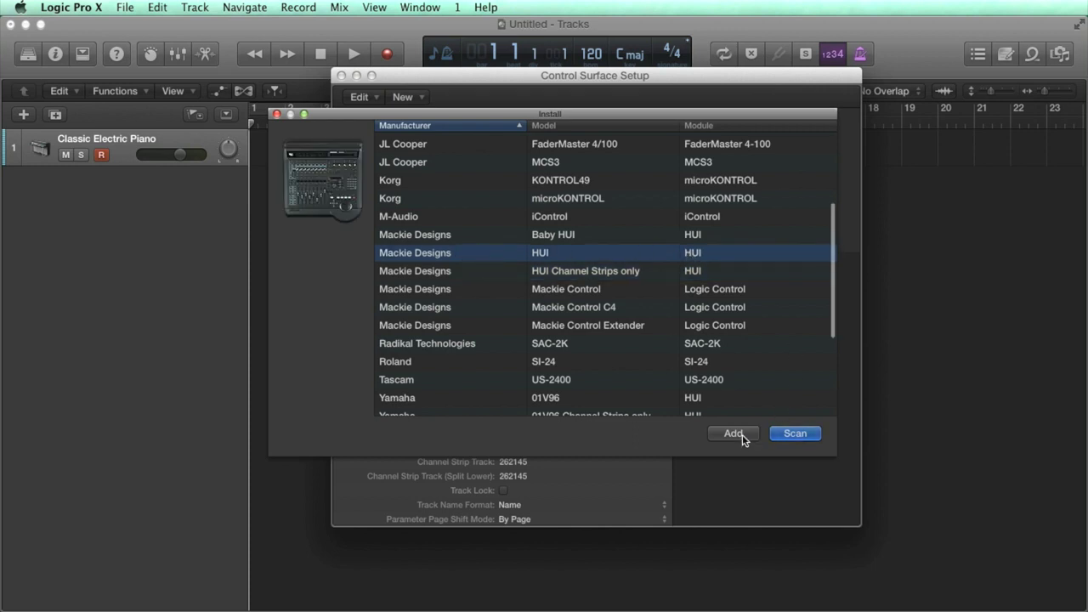
click(277, 114)
- Hide and then reshow the HUI device's parameter inspector from its context menu
right_click(725, 173)
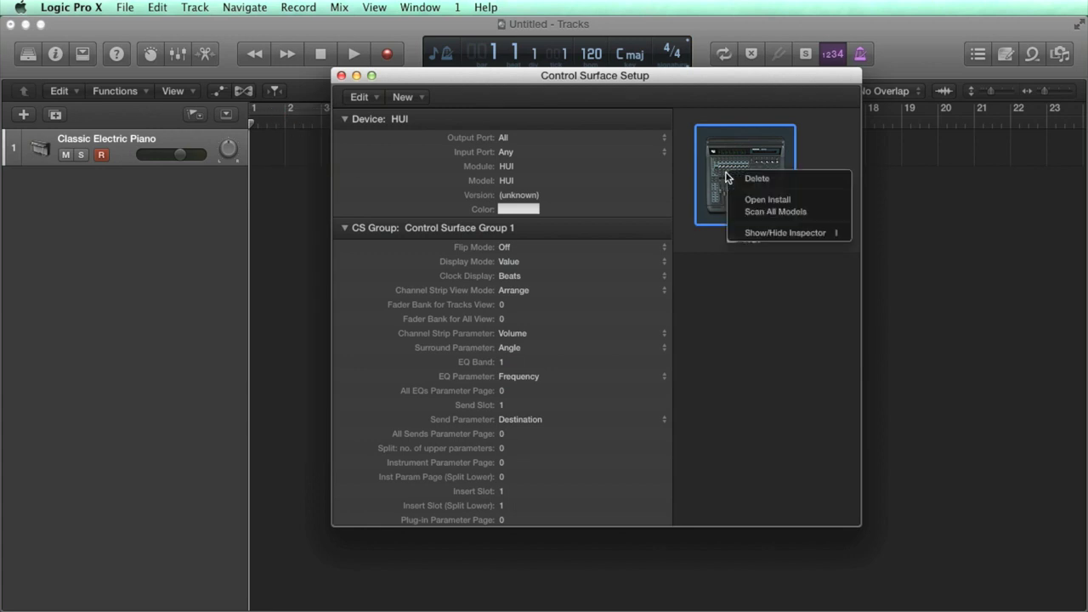
click(746, 233)
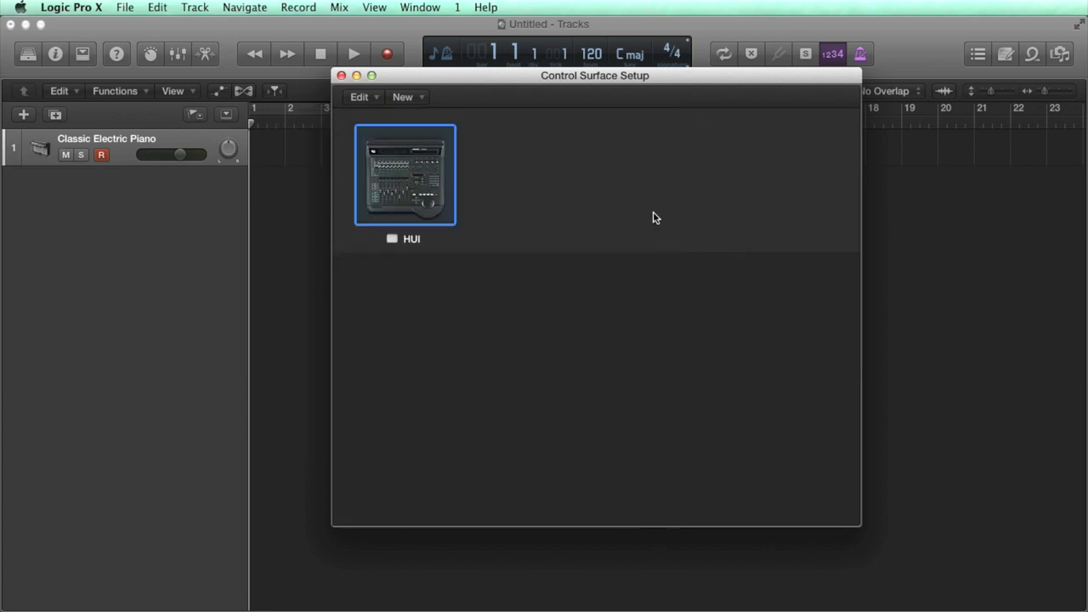
right_click(407, 180)
click(442, 238)
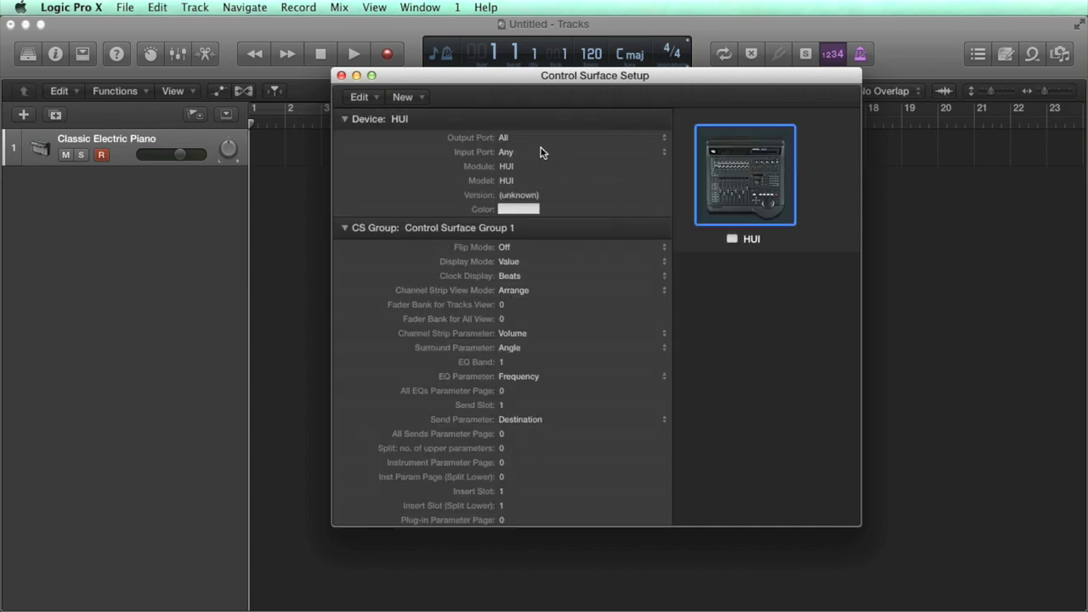
- Set the HUI Output Port and Input Port to FaderPort, then close the Setup window
click(506, 137)
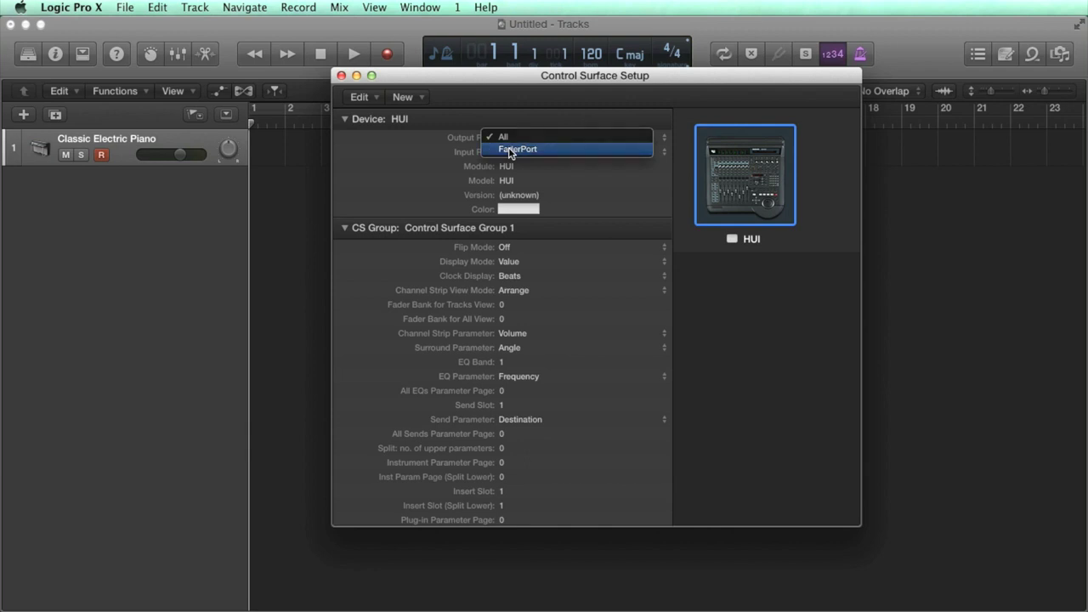
click(510, 150)
click(506, 152)
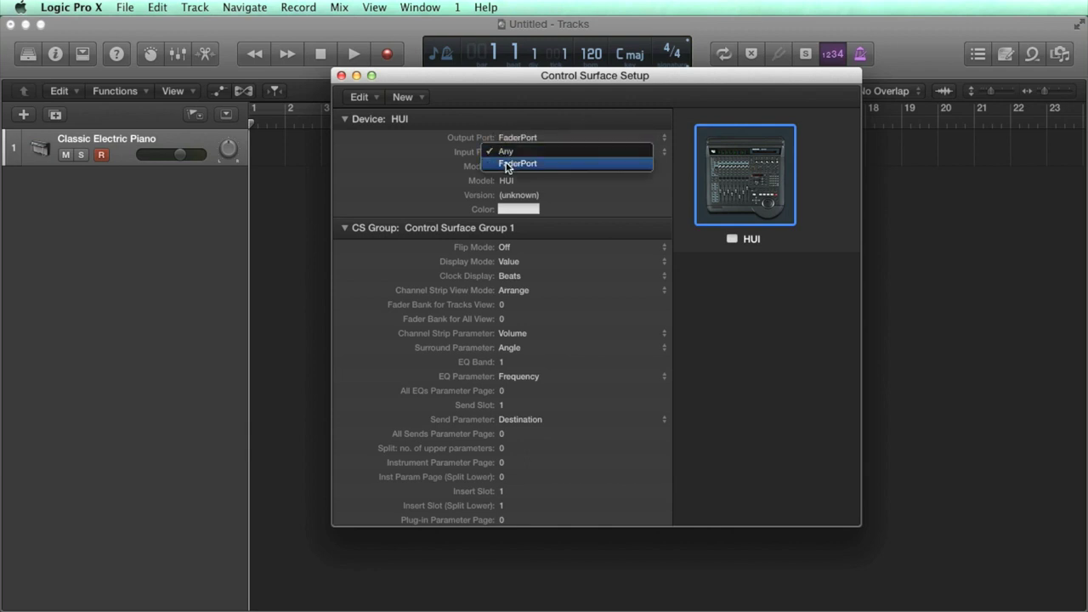
click(508, 163)
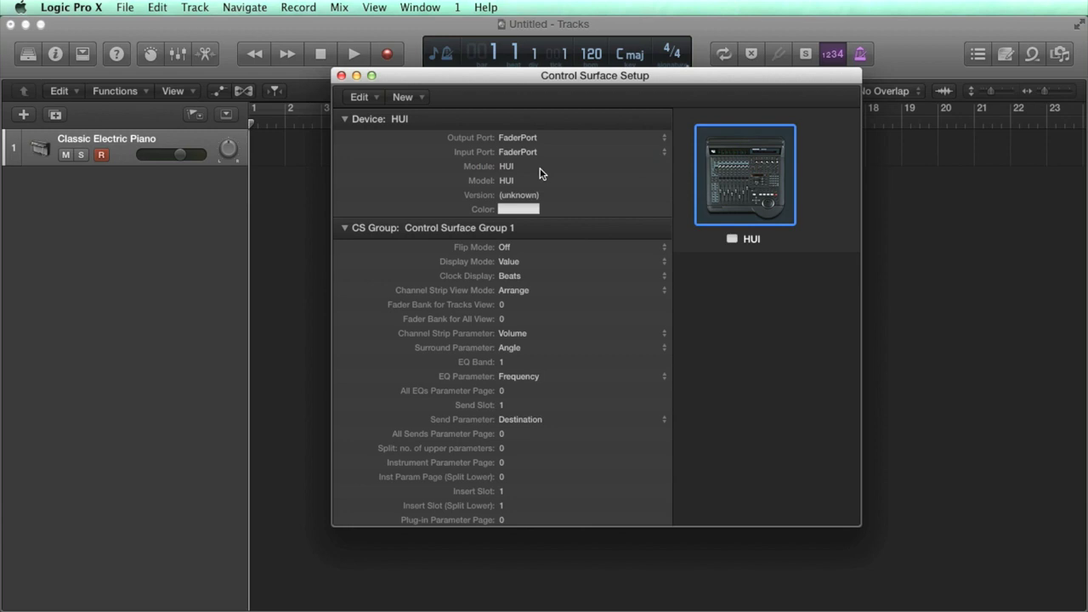
drag(508, 82, 481, 81)
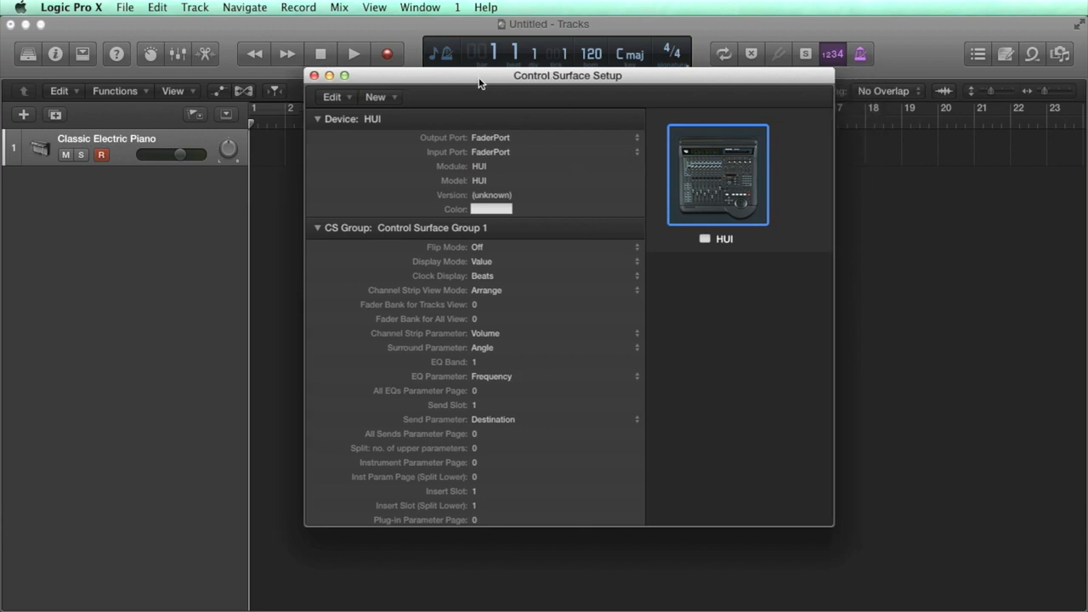
click(314, 76)
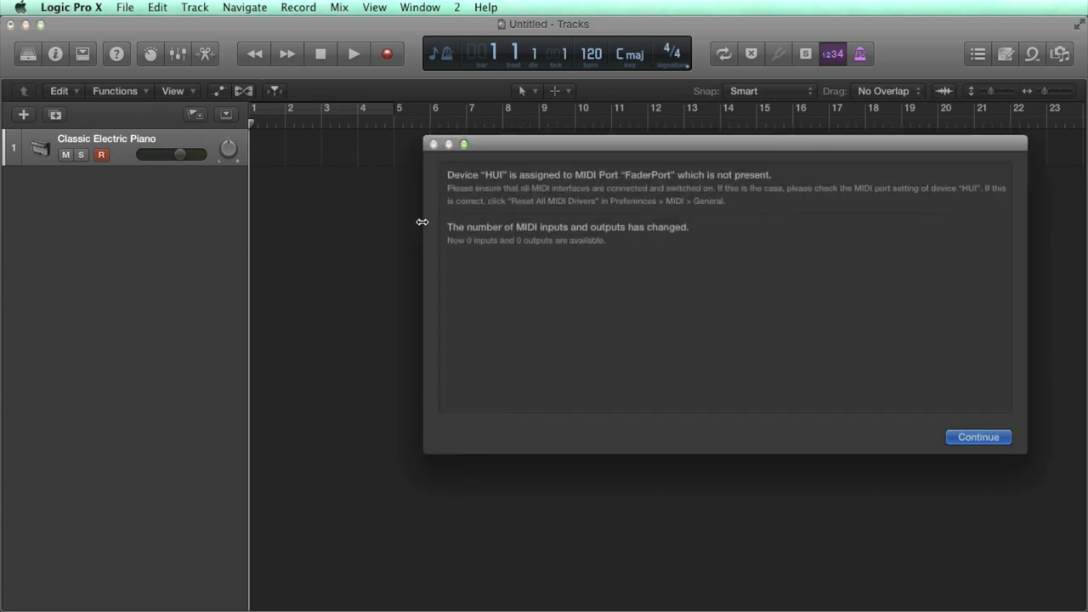
- Dismiss the missing HUI/FaderPort MIDI port warning with Return
key(Return)
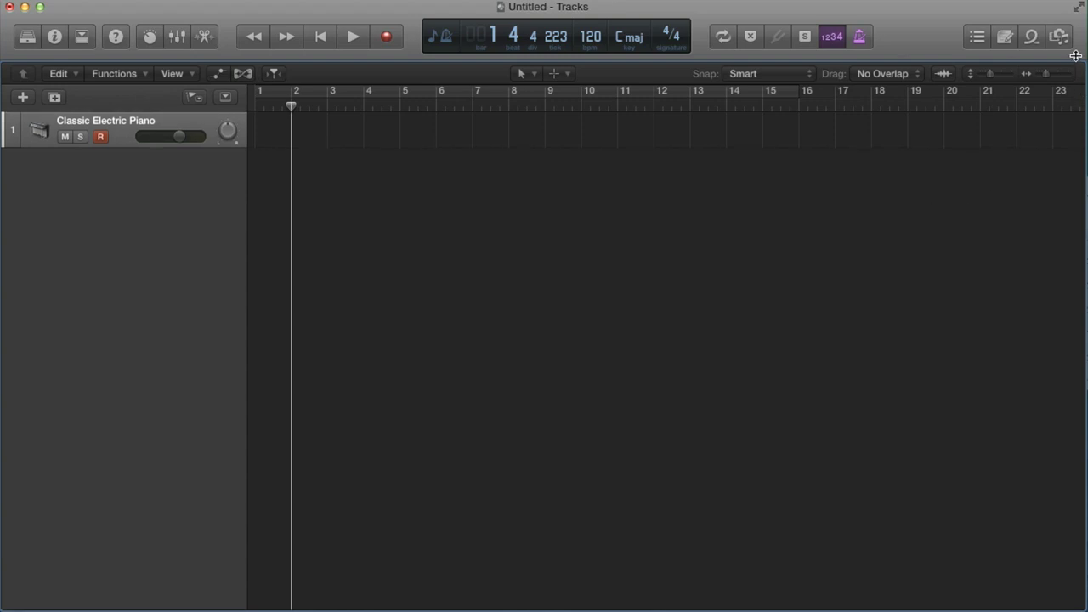
- Show the Browsers panel and cycle through its Project, Media and All Files views
click(1060, 36)
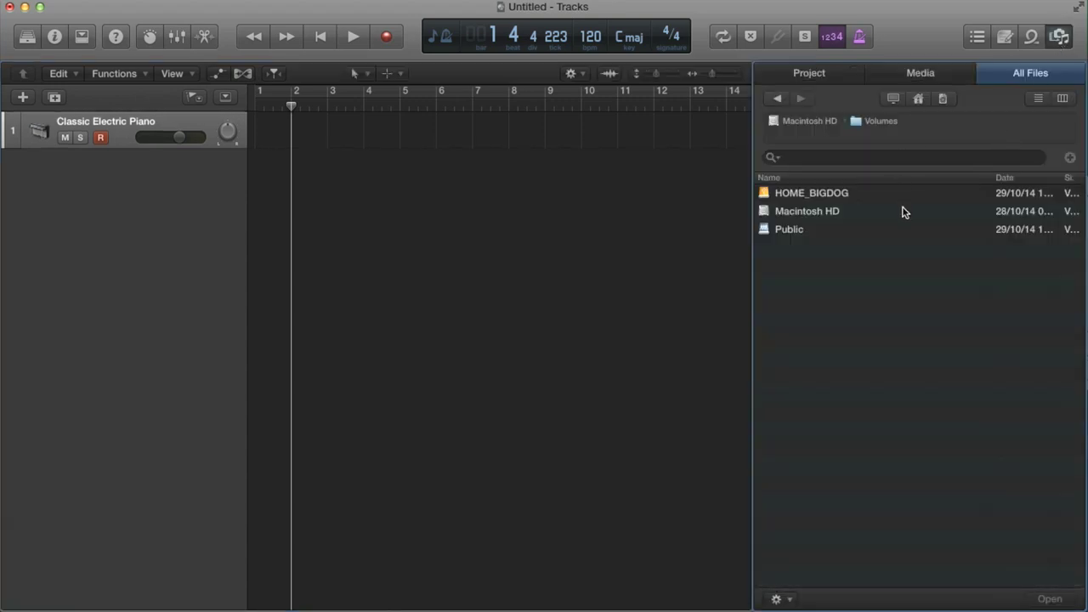
click(1062, 36)
click(1061, 37)
click(835, 76)
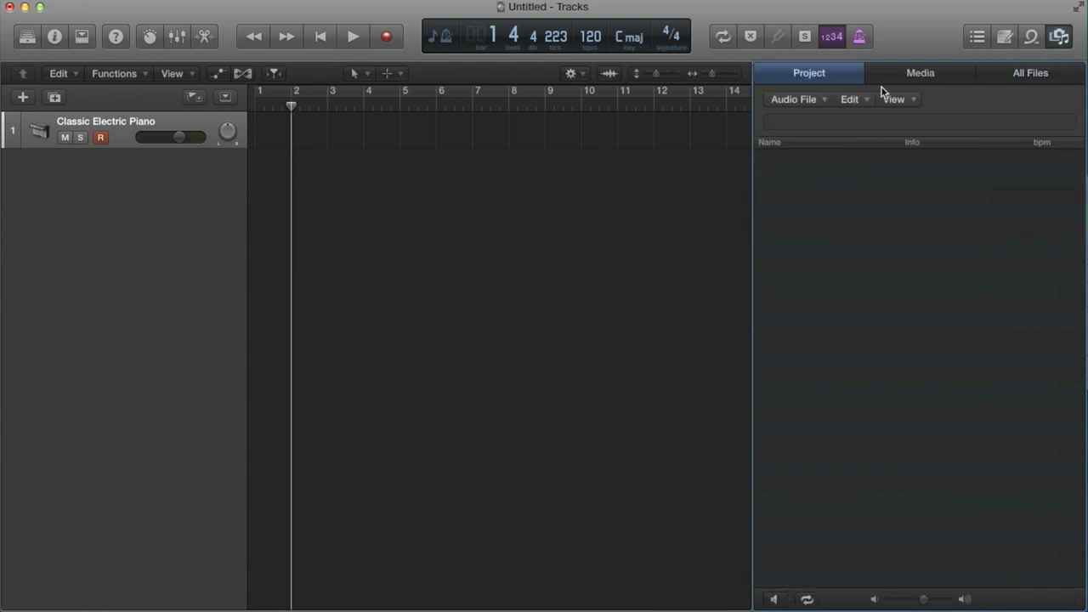
click(952, 79)
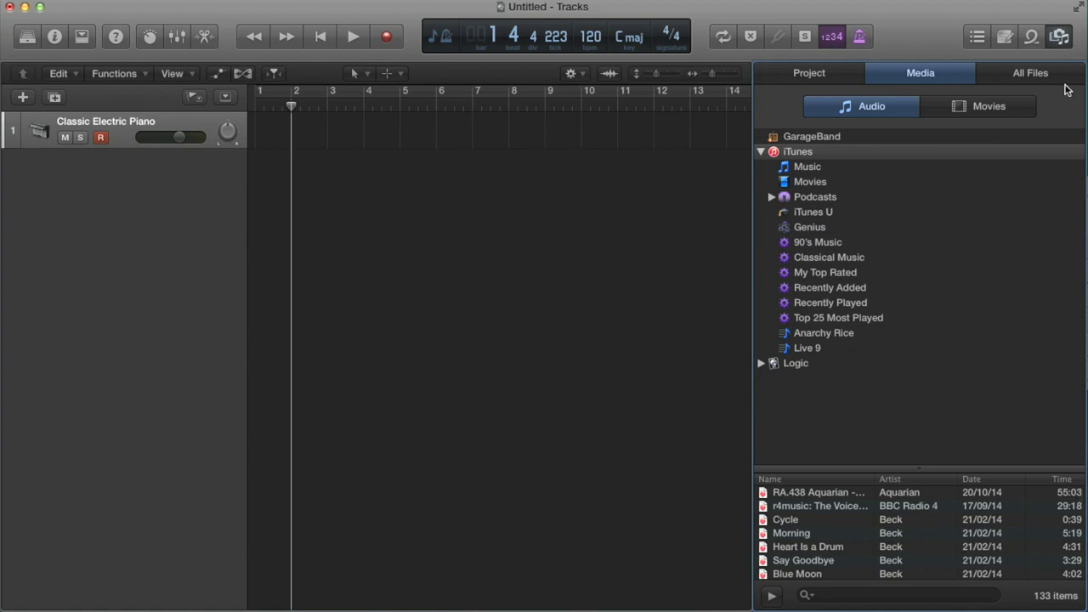
click(1069, 78)
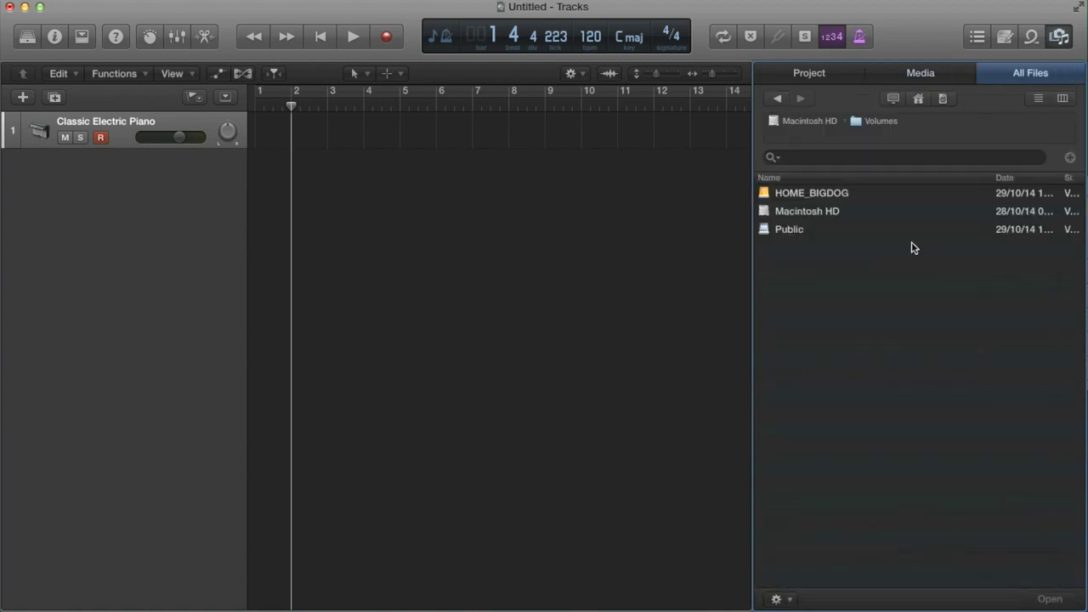
- Explore the Home, Desktop and Samples folders, then return to Home
click(920, 102)
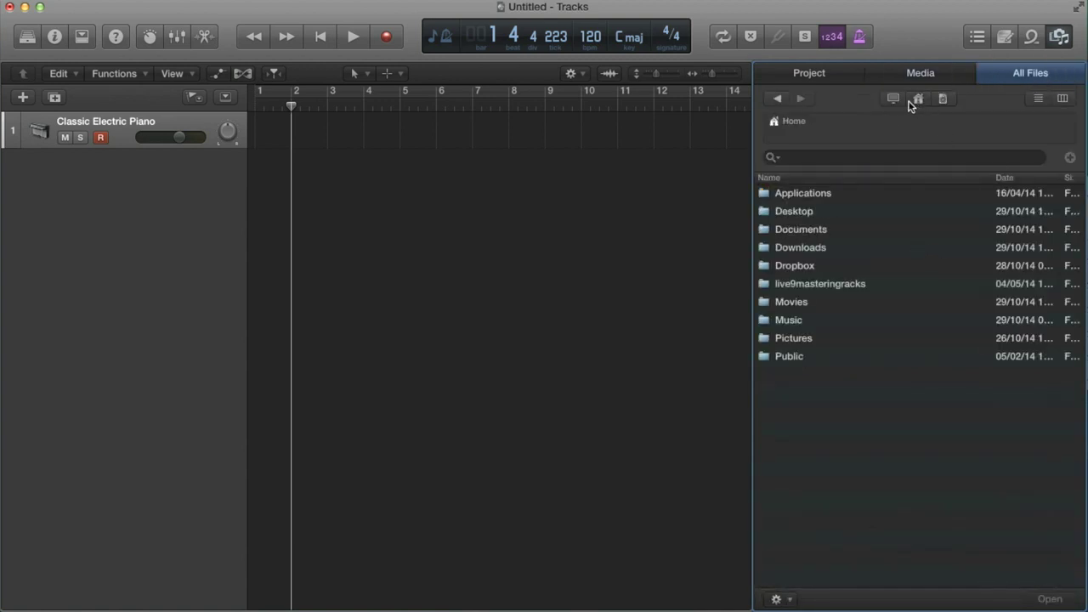
click(894, 100)
click(917, 100)
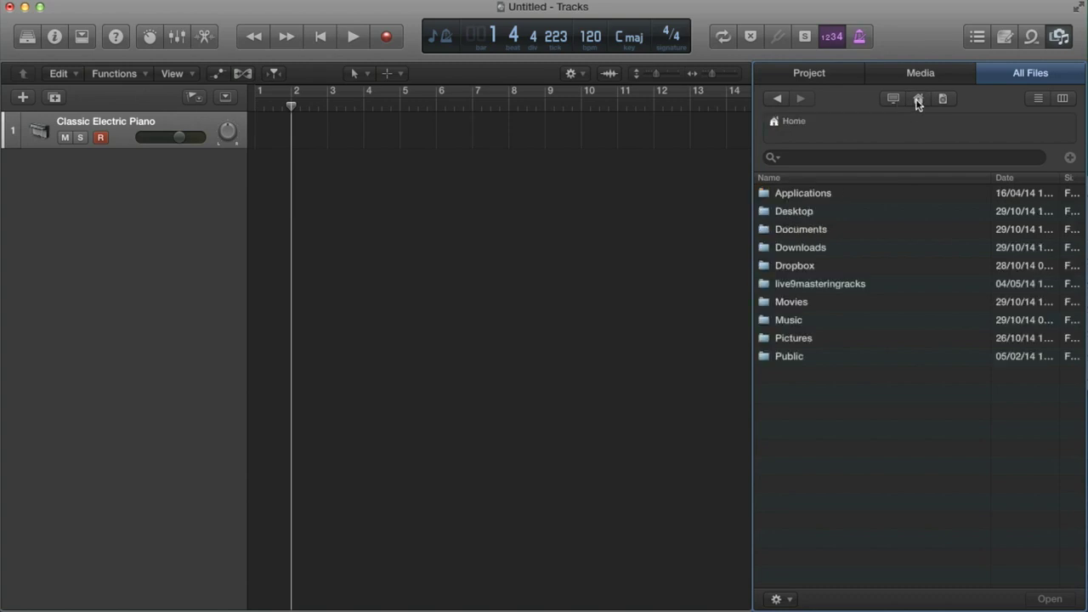
double_click(809, 213)
double_click(802, 266)
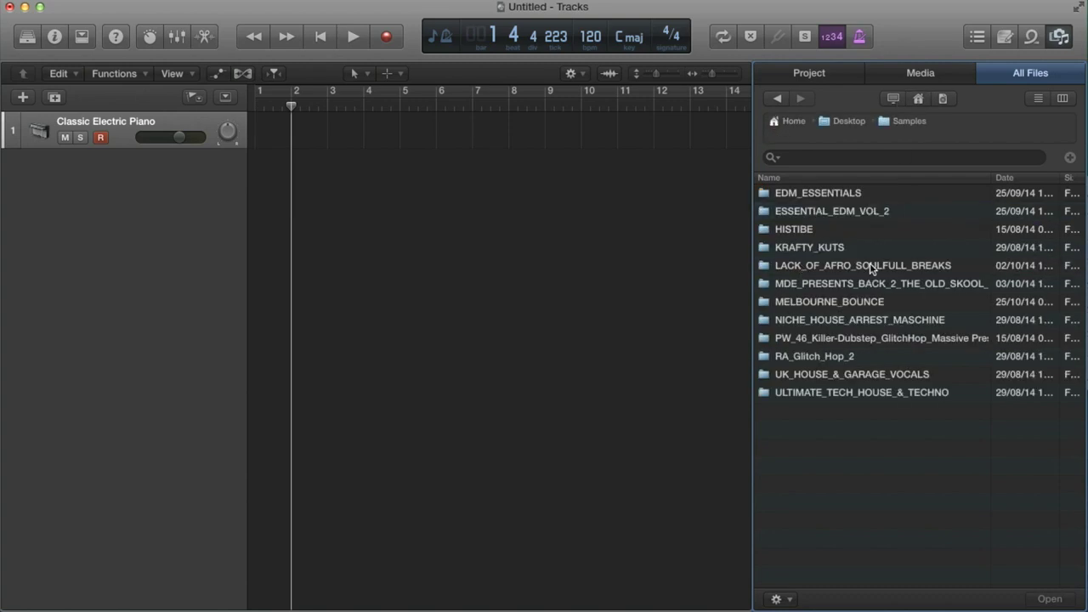
click(777, 98)
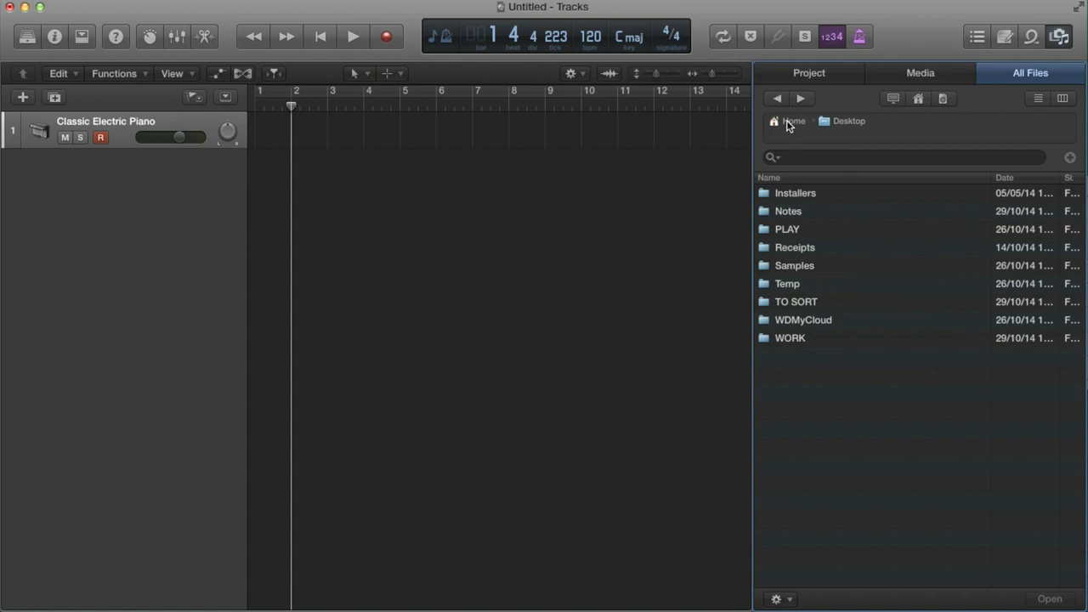
click(788, 123)
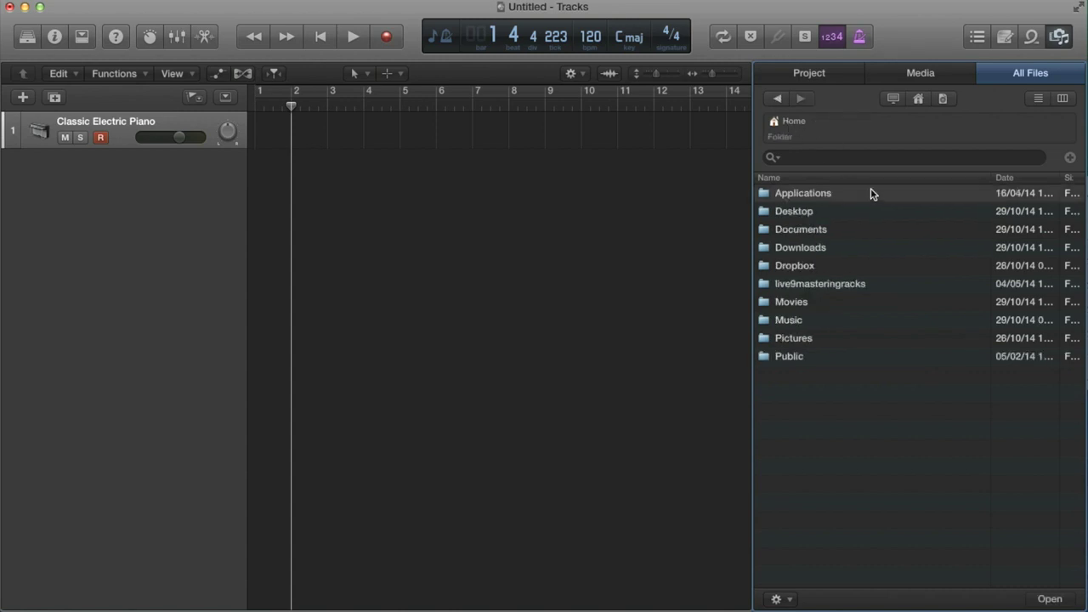
- Open Desktop > Samples > LACK_OF_AFRO_SOULFULL_BREAKS > LOA_WAV_LOOPS > LOA_115_CONSTRUCTION_KITS
double_click(795, 213)
double_click(795, 269)
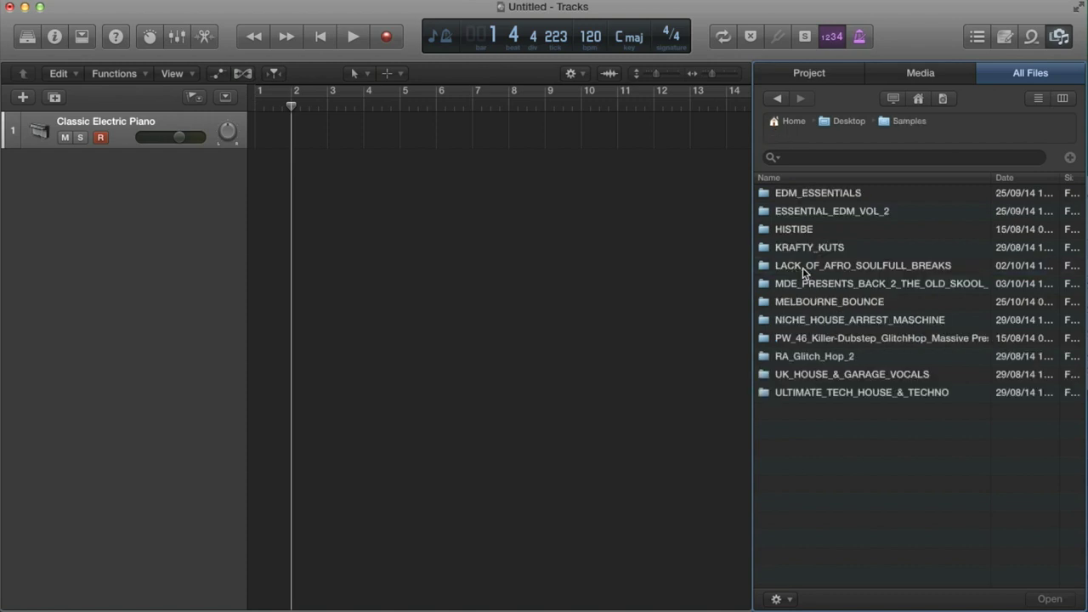
double_click(867, 265)
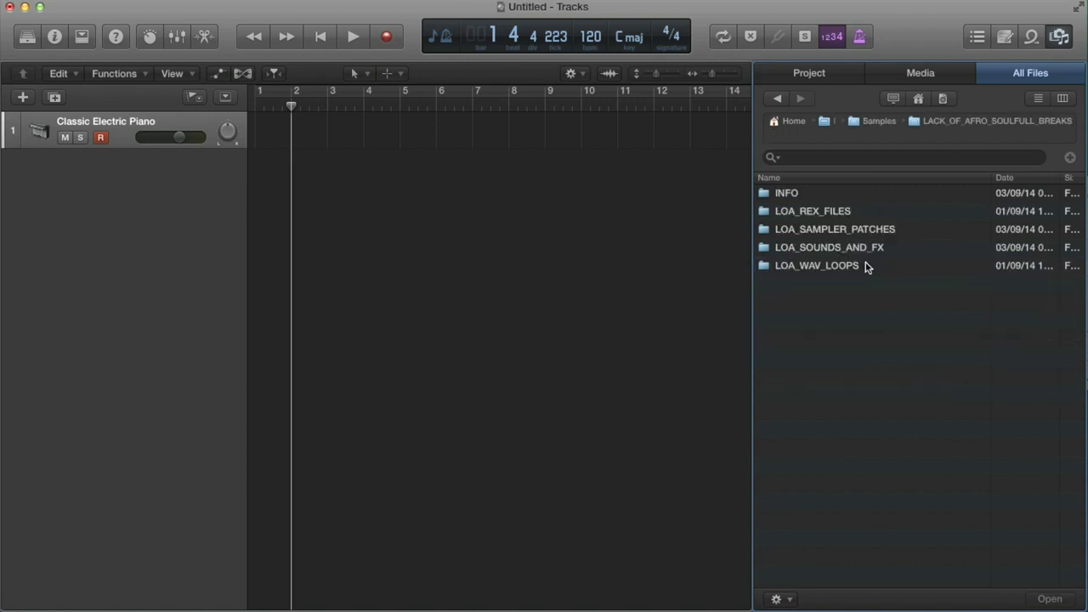
double_click(811, 270)
double_click(821, 248)
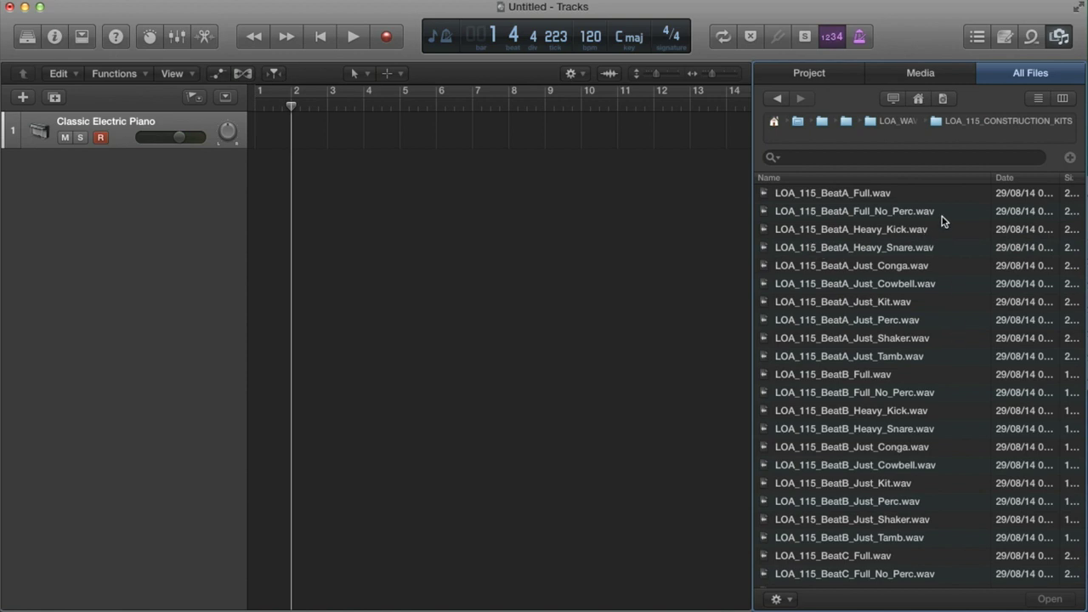
- Preview the LOA_115_BeatA loops at lower volume, ending on LOA_115_BeatA_Full_No_Perc.wav
click(844, 195)
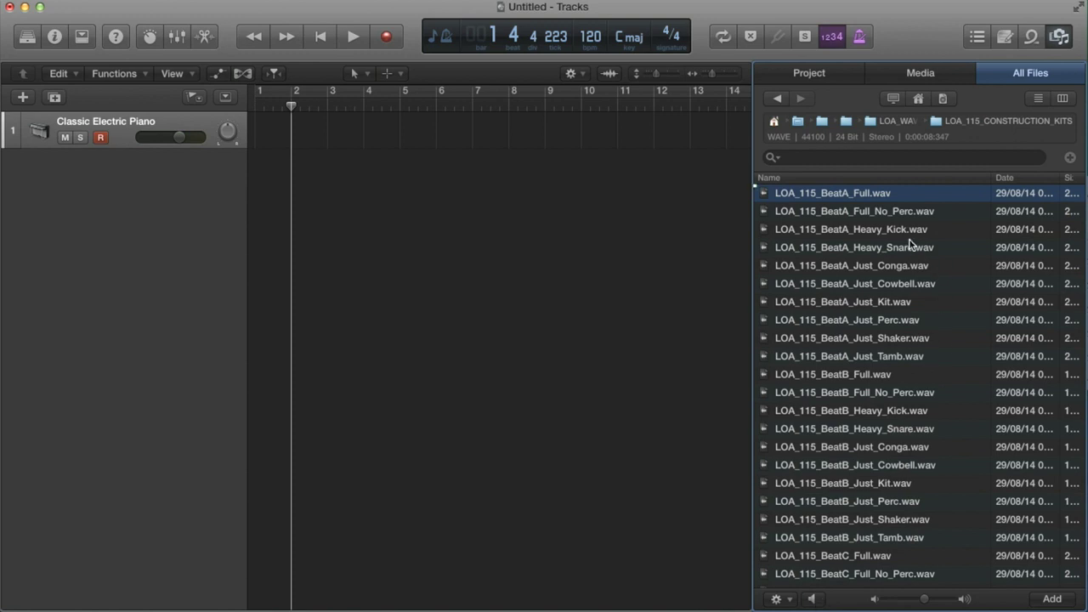
key(space)
mouse_move(924, 599)
mouse_down()
mouse_move(906, 601)
mouse_move(927, 601)
mouse_up()
key(Down)
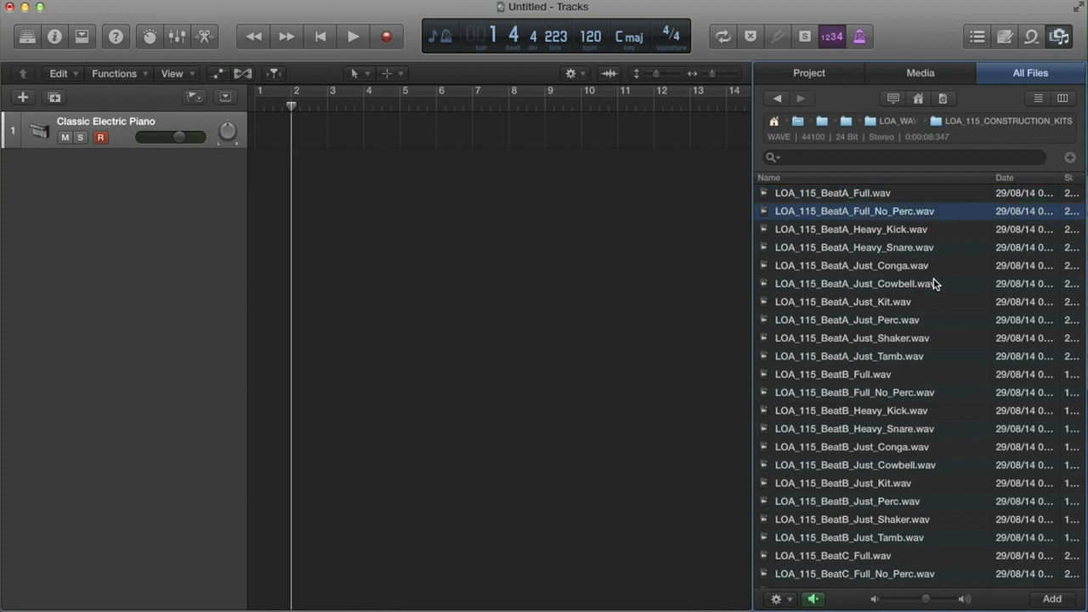
key(Down)
key(Up)
- Drop LOA_115_BeatA_Full_No_Perc.wav onto a new track at bar 1 and import its 115 bpm tempo
drag(837, 214, 260, 173)
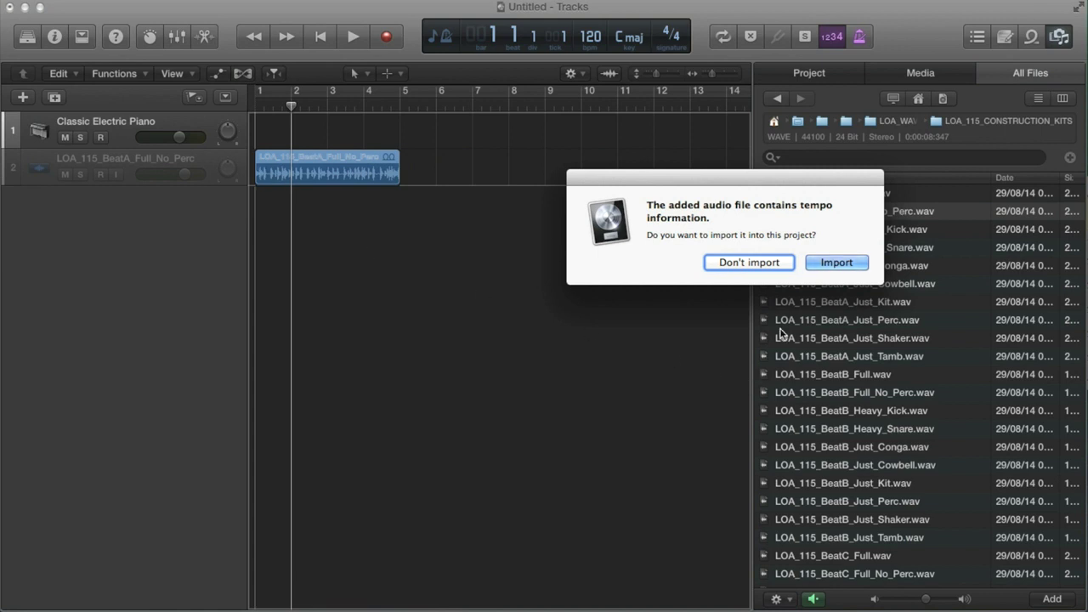
drag(787, 174, 688, 198)
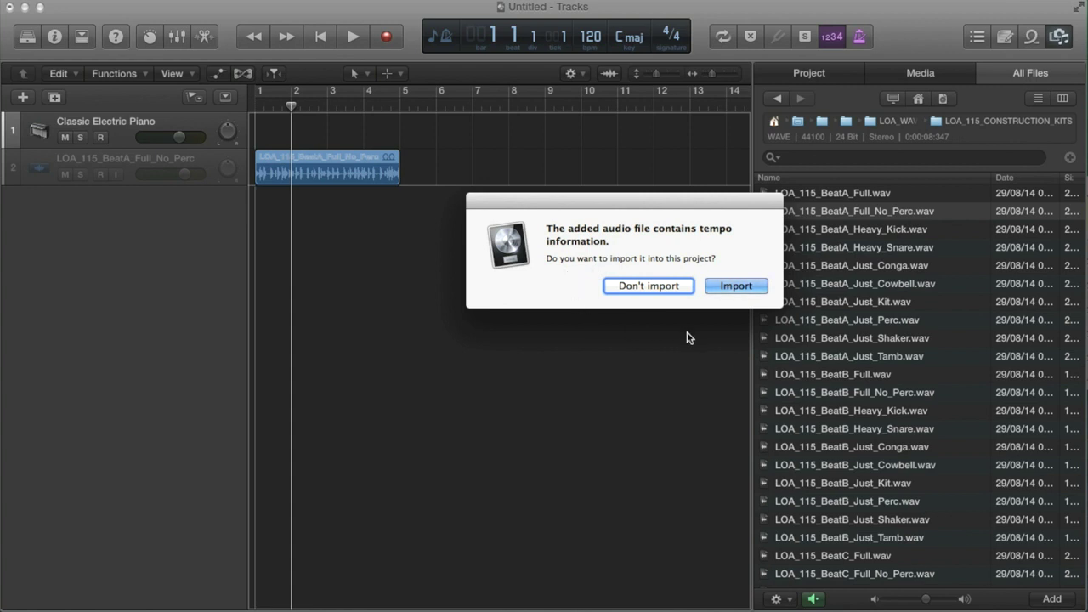
click(738, 288)
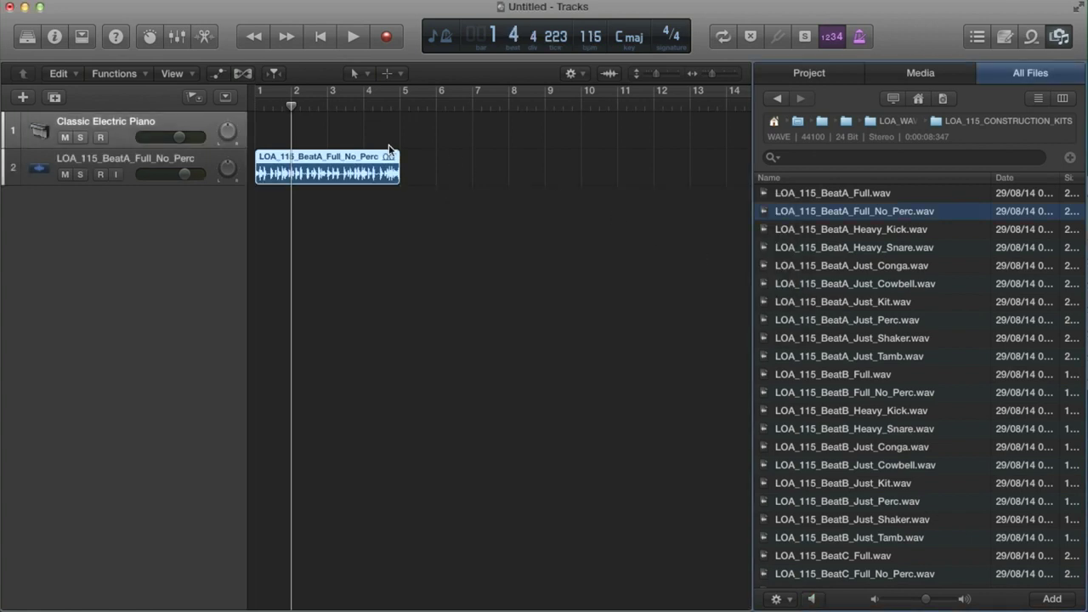
drag(290, 111, 247, 108)
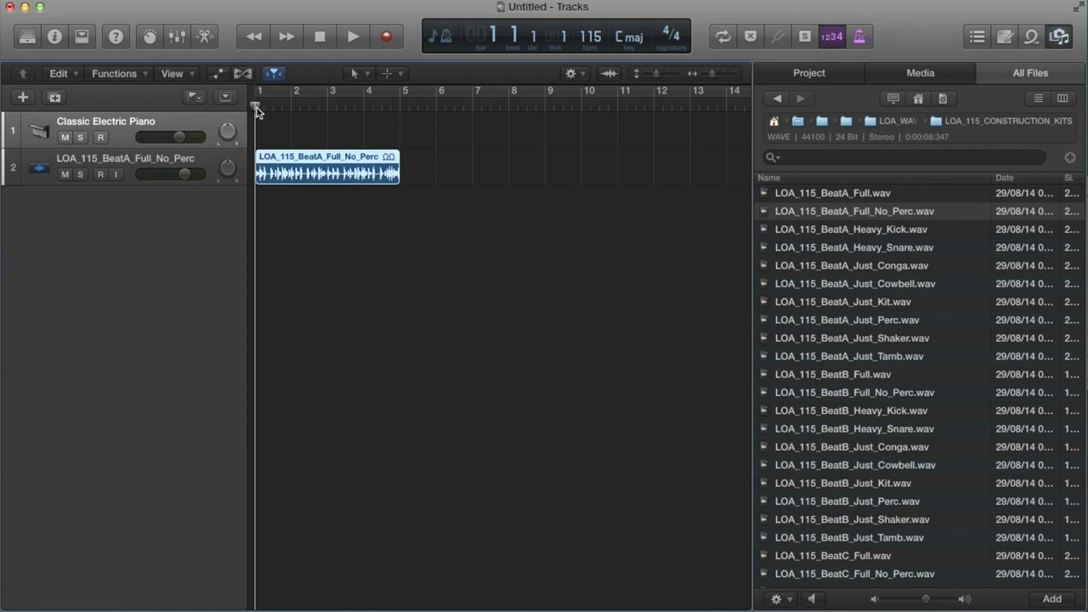
drag(258, 107, 307, 107)
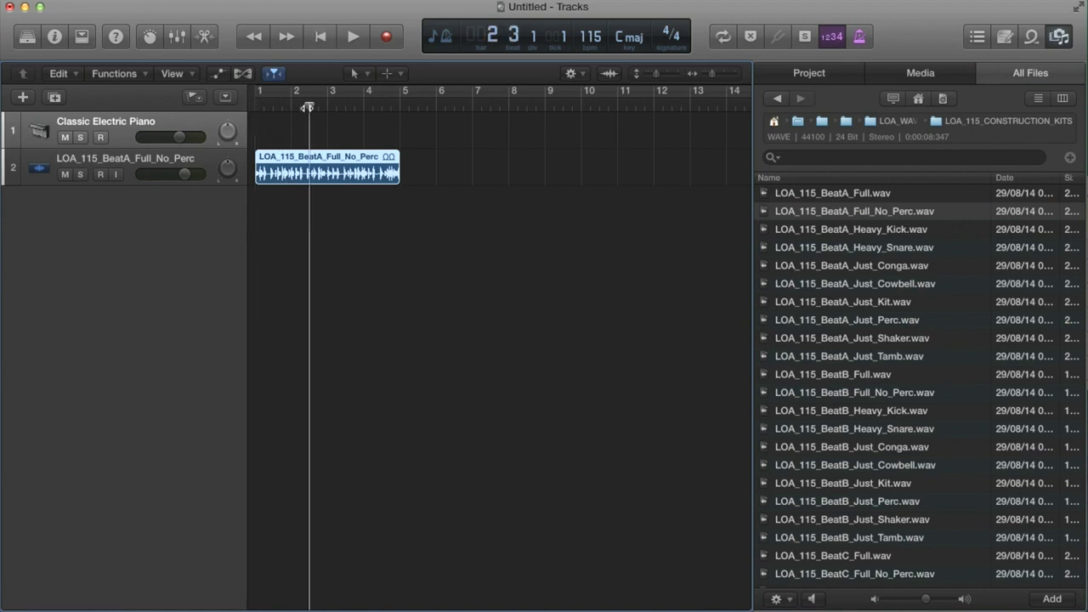
click(317, 41)
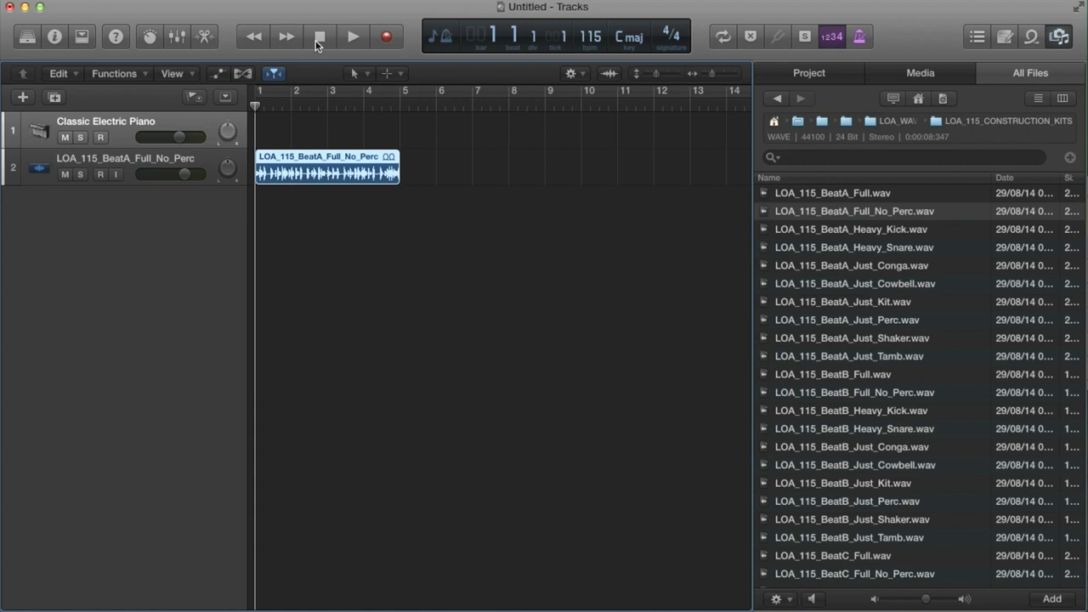
key(space)
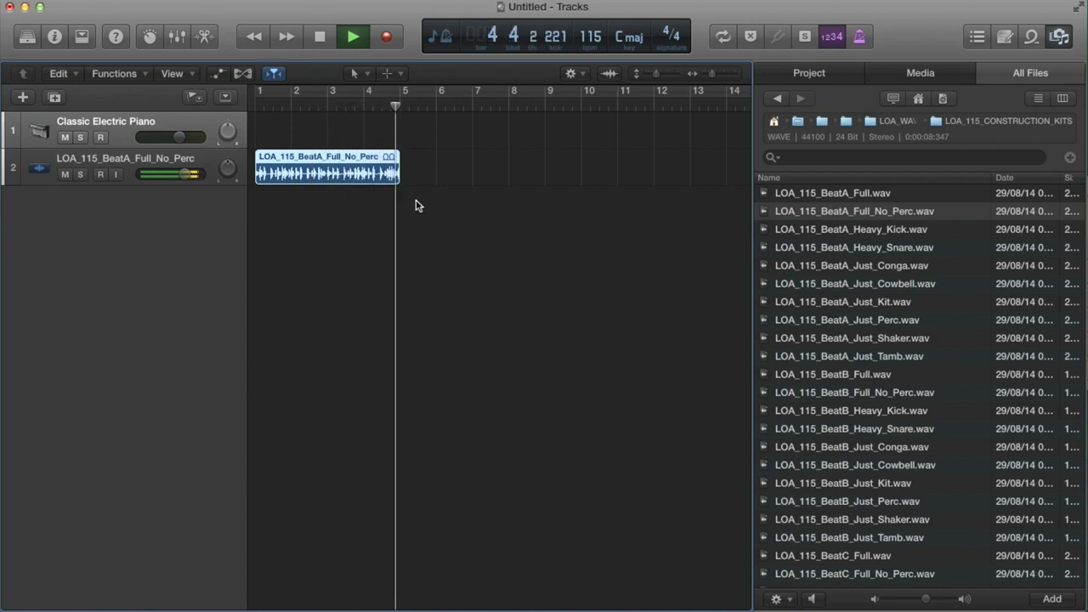
click(415, 105)
drag(415, 106, 253, 110)
key(space)
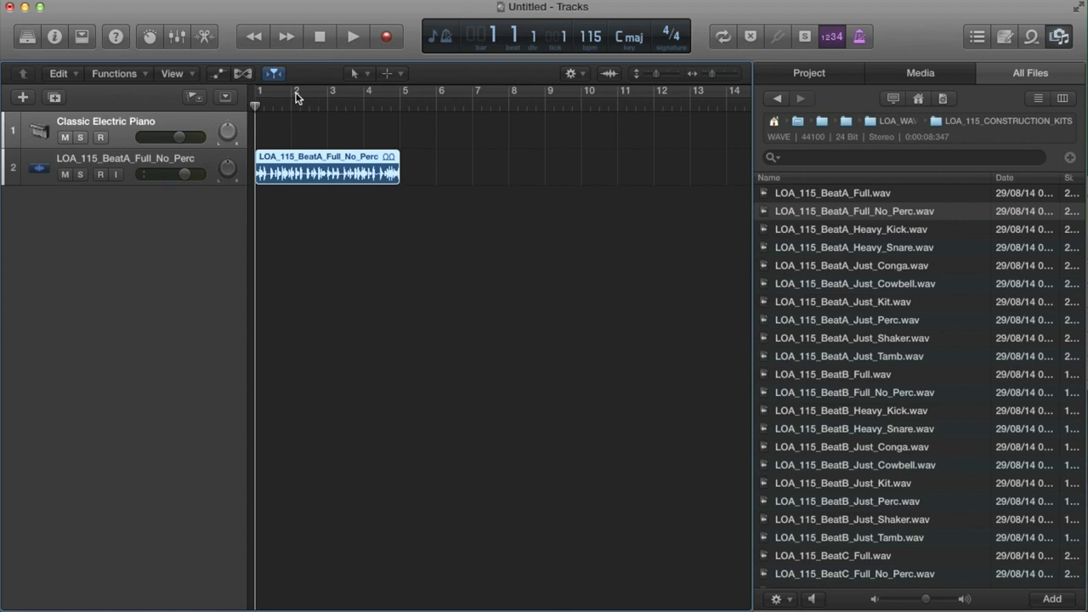
- Cycle bars 1–5 over the drum loop, play it, then stop and deselect the region
drag(257, 92, 400, 96)
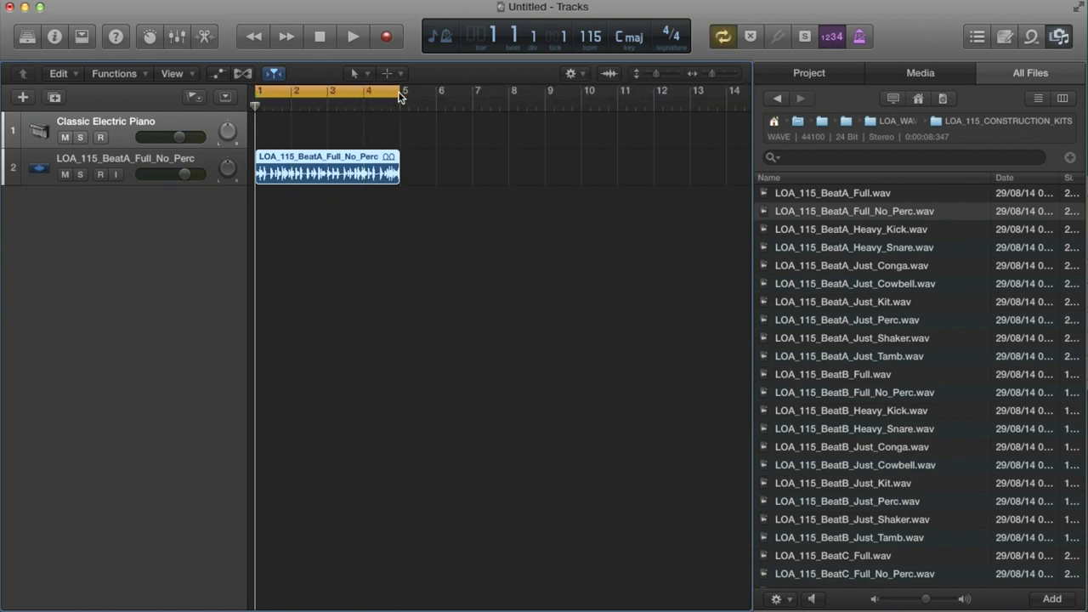
key(space)
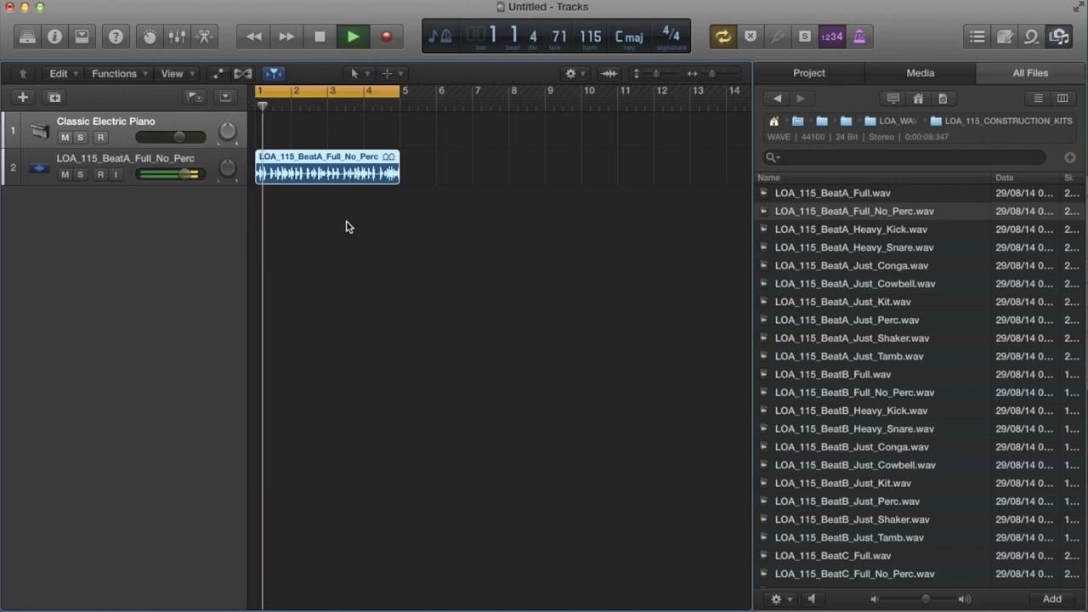
key(space)
click(428, 244)
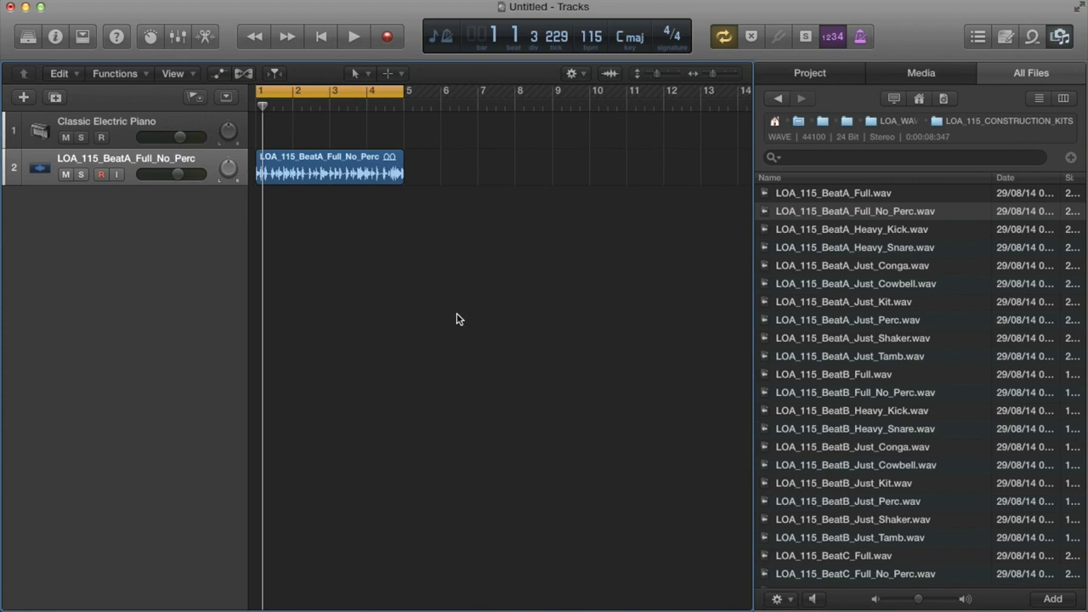
- Filter the Apple Loops browser to Bass loops, narrowed to Acoustic
click(1033, 37)
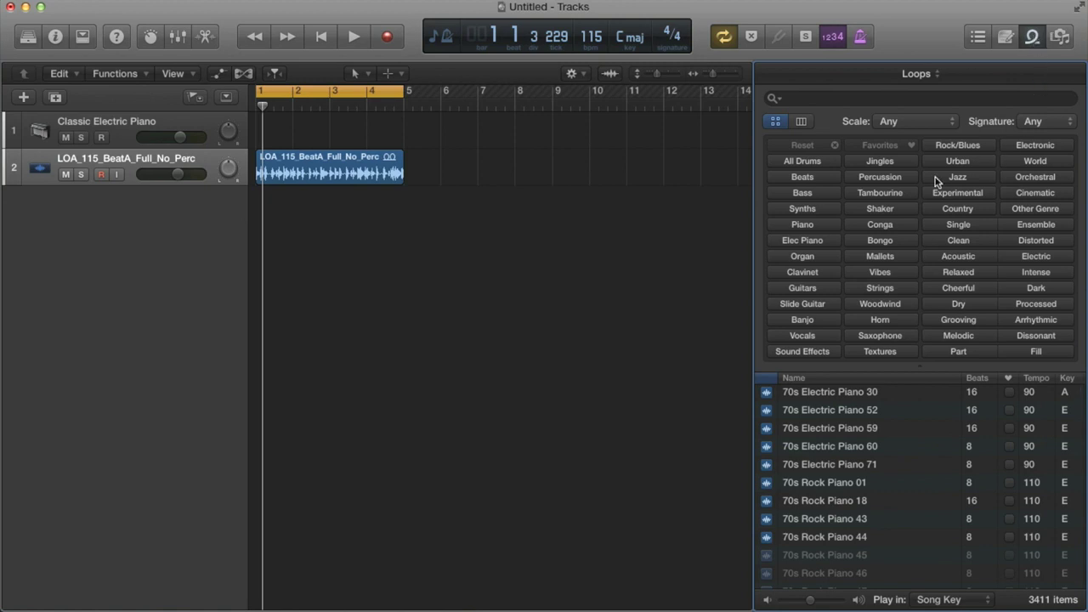
click(802, 121)
click(809, 192)
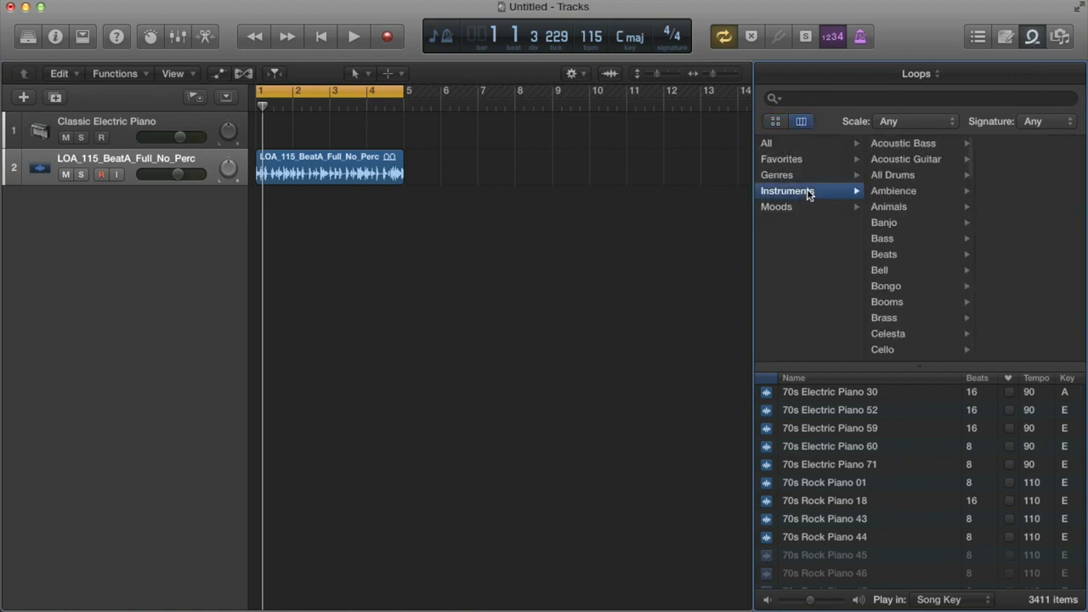
click(775, 123)
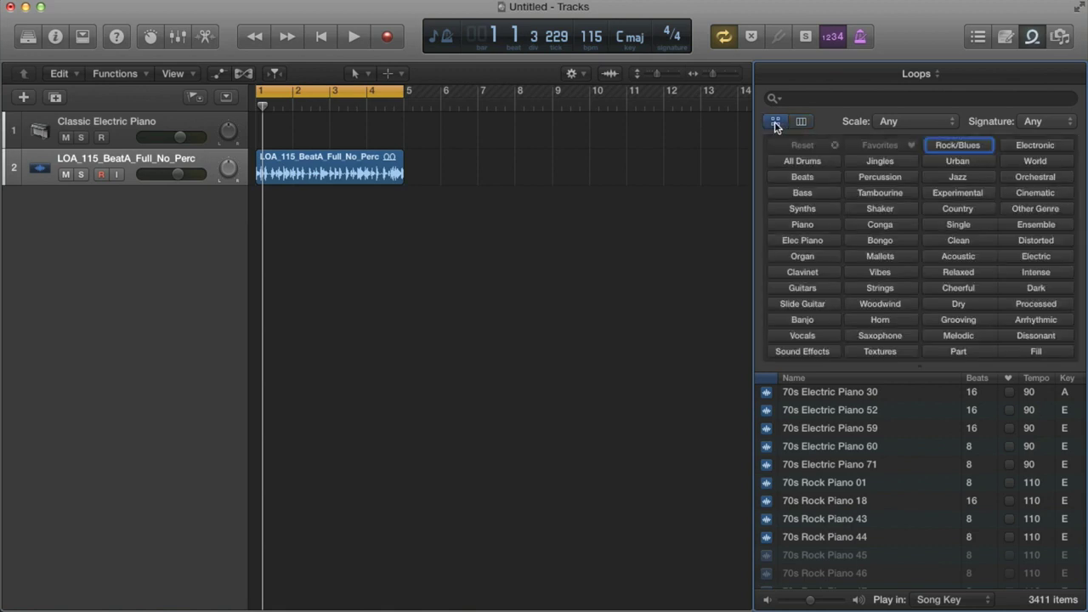
click(803, 193)
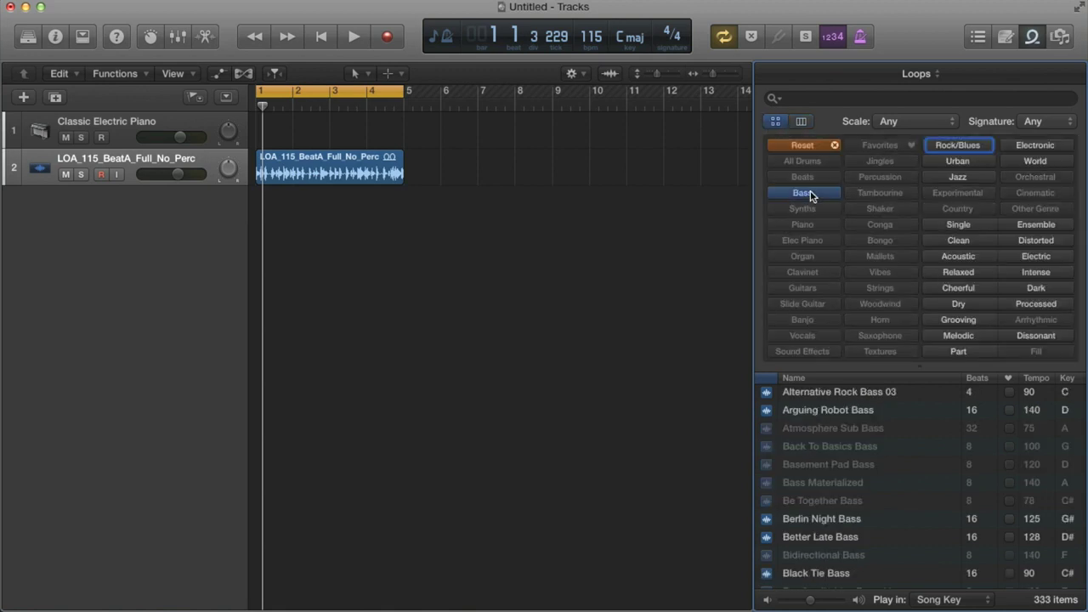
click(966, 260)
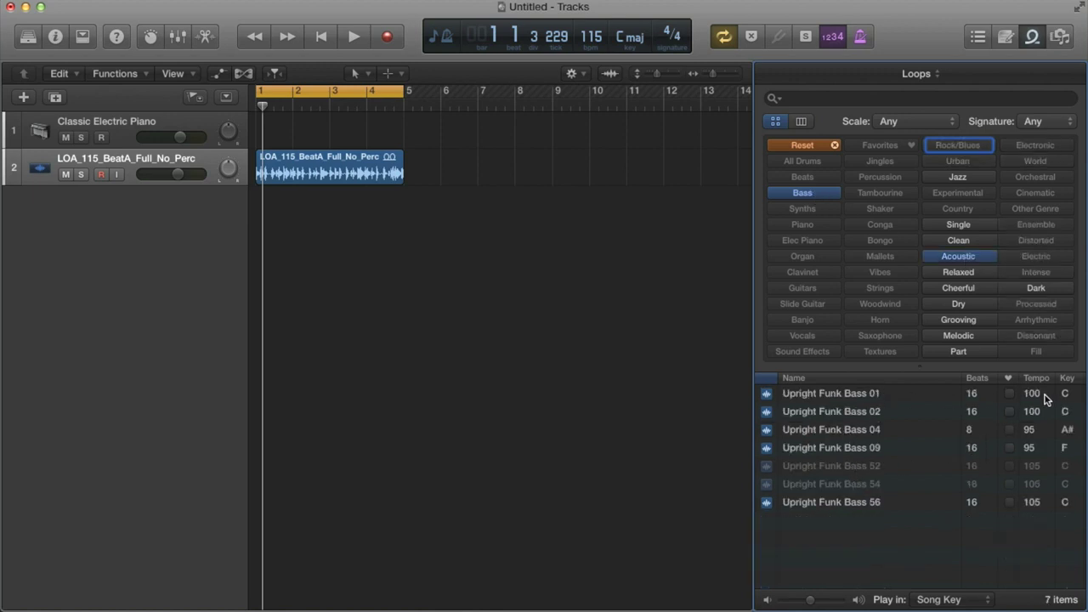
- Compare Upright Funk Bass 01 and 02, add 01 as a new track at bar 1, and play
click(841, 395)
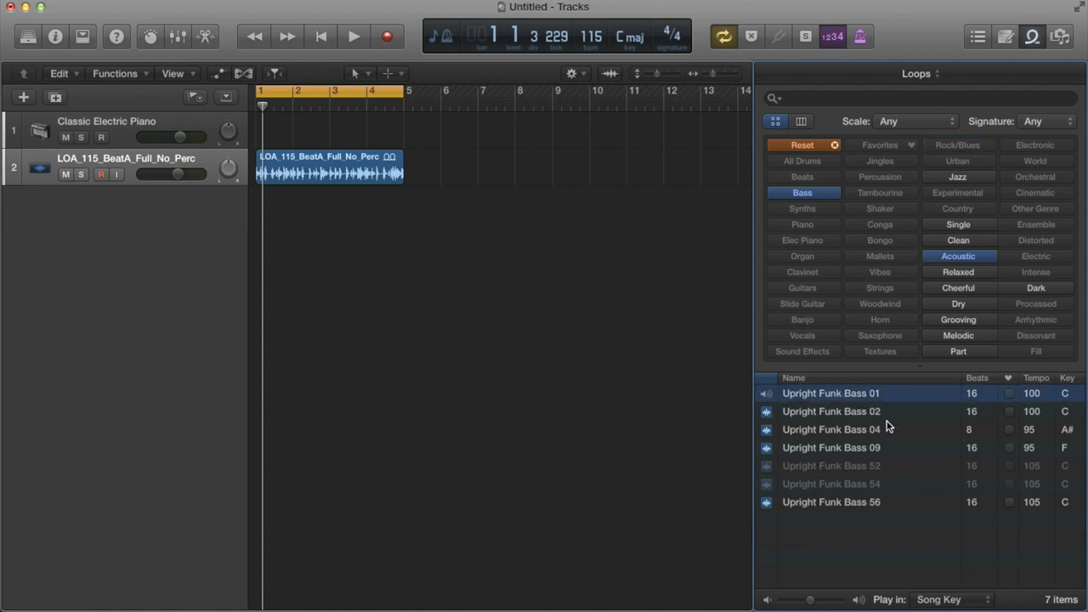
click(812, 413)
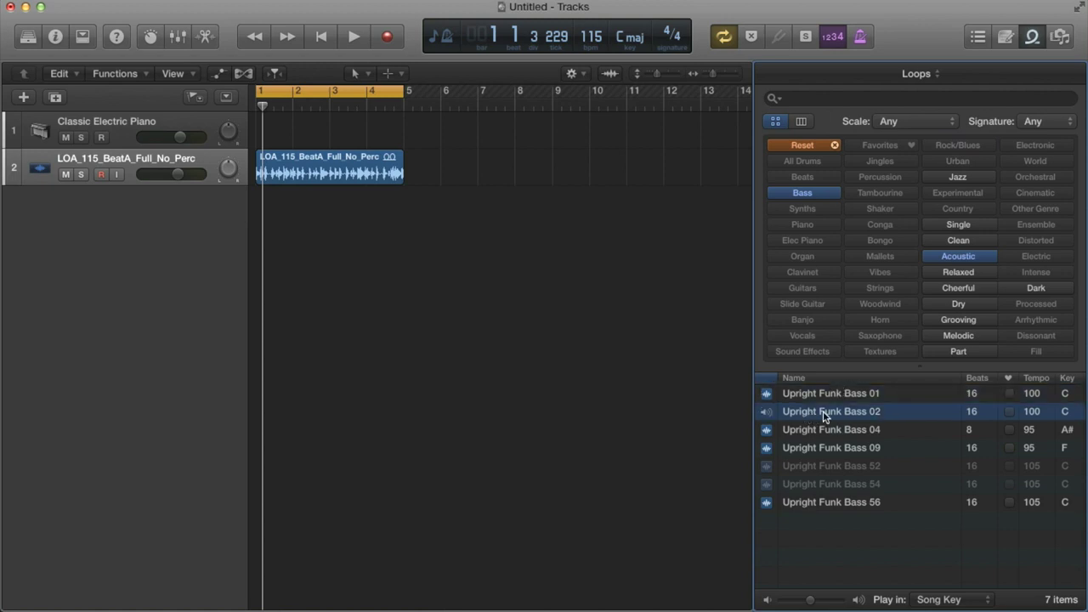
click(822, 397)
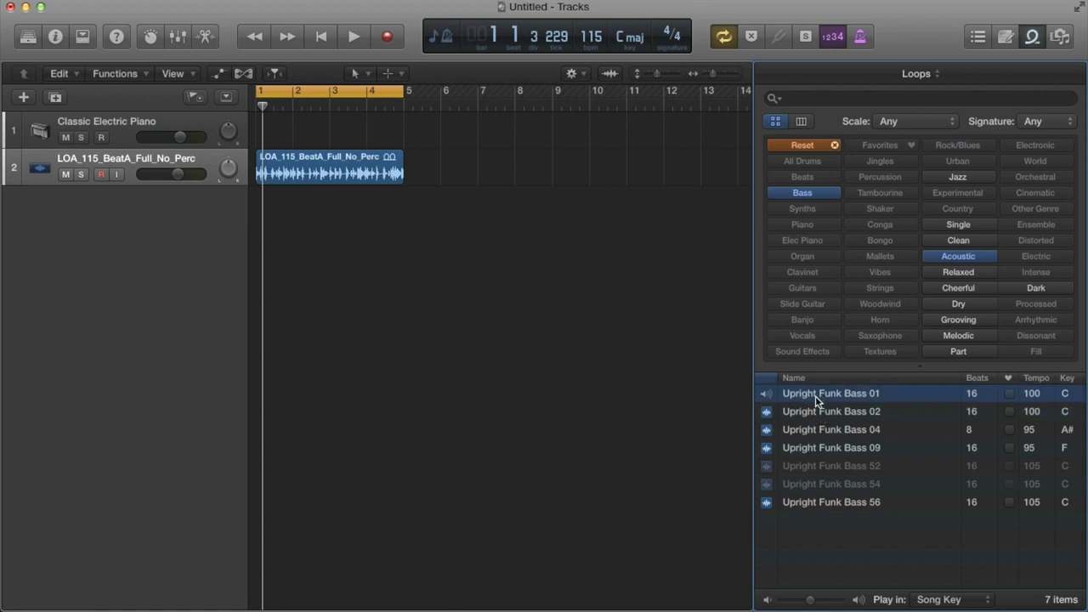
drag(580, 334, 269, 219)
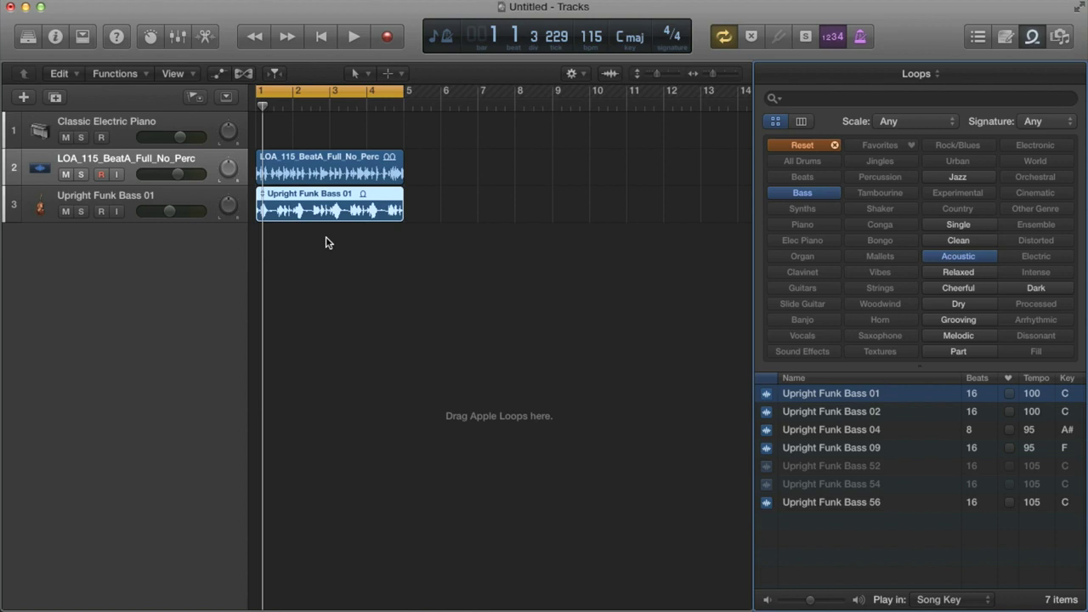
key(space)
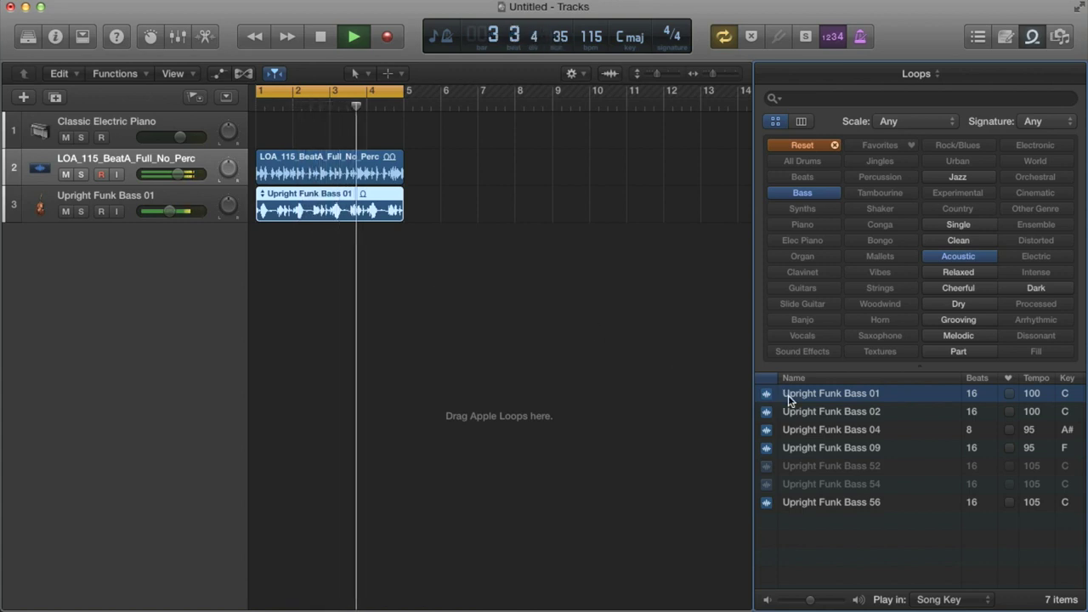
- Clear the loop keywords and preview the Southern Rock Organ 05 and 06 loops
click(835, 147)
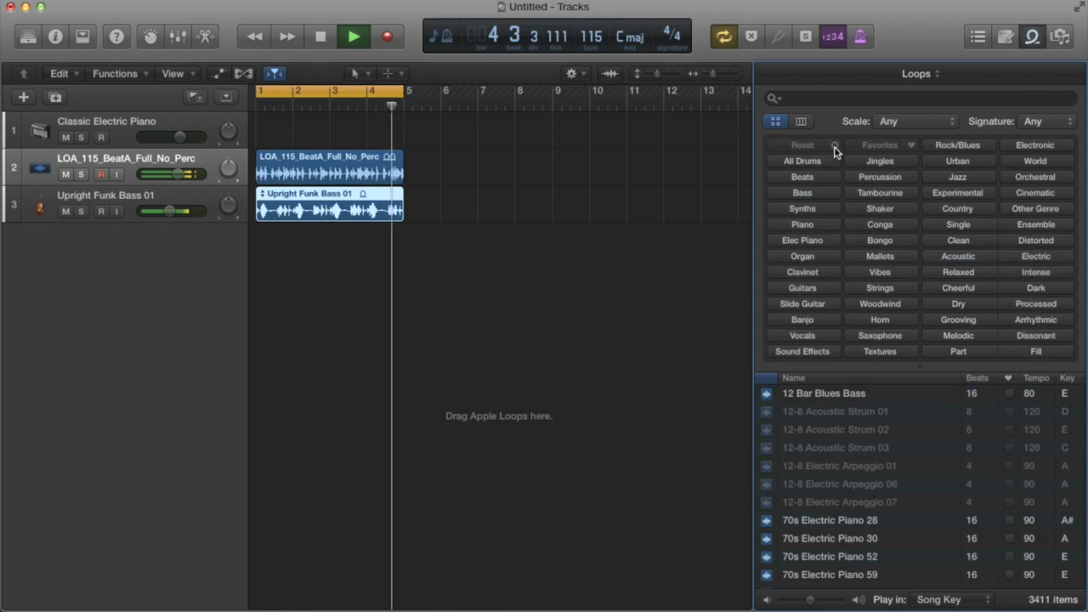
click(797, 255)
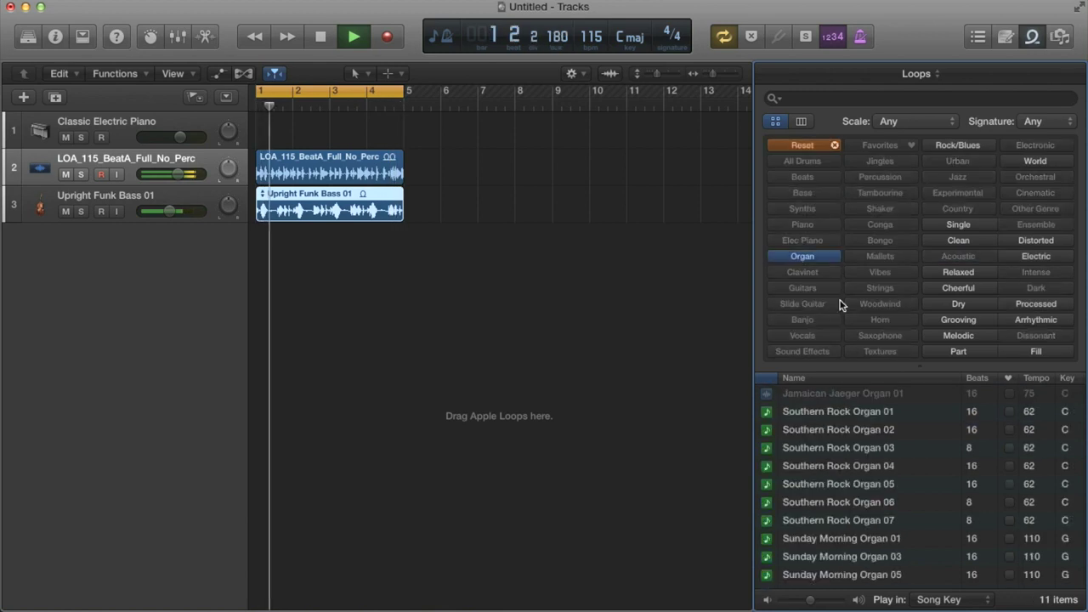
click(832, 484)
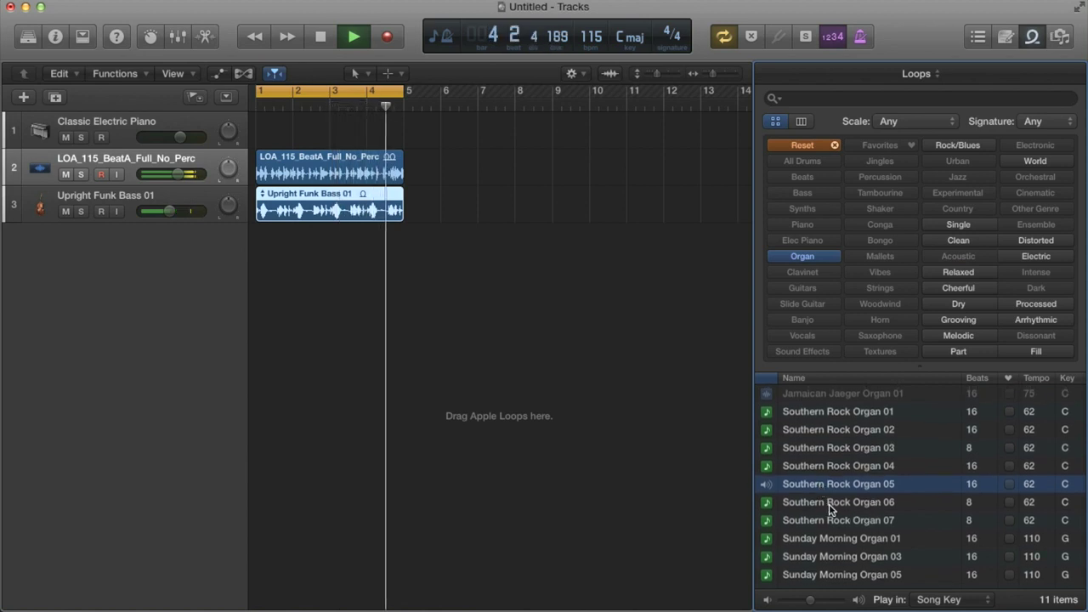
click(832, 504)
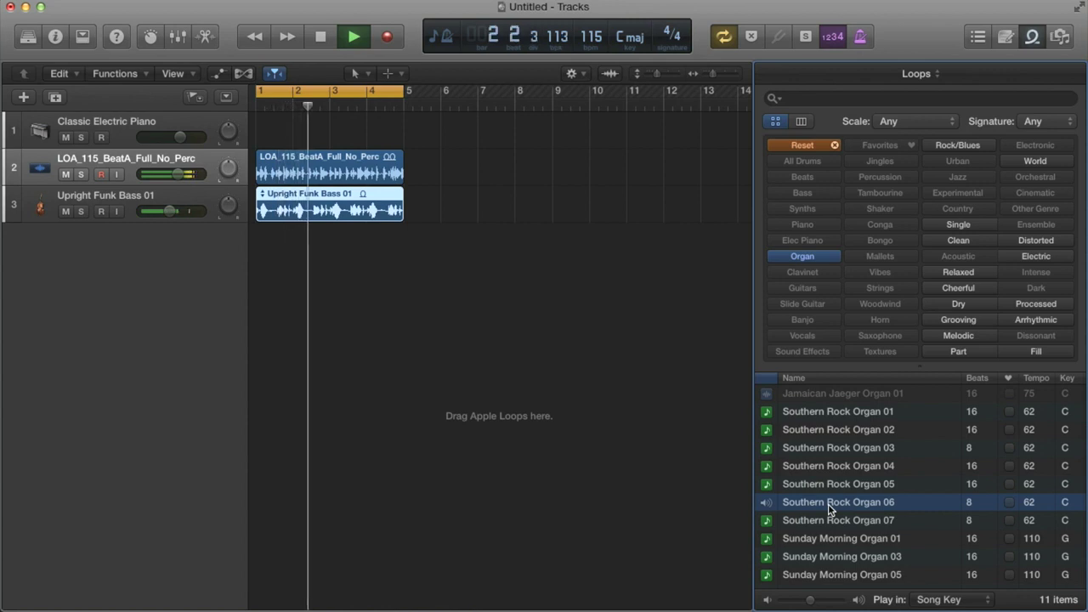
- Switch to Elec Piano loops and add House Return Piano 08 as a new track
click(833, 145)
click(808, 240)
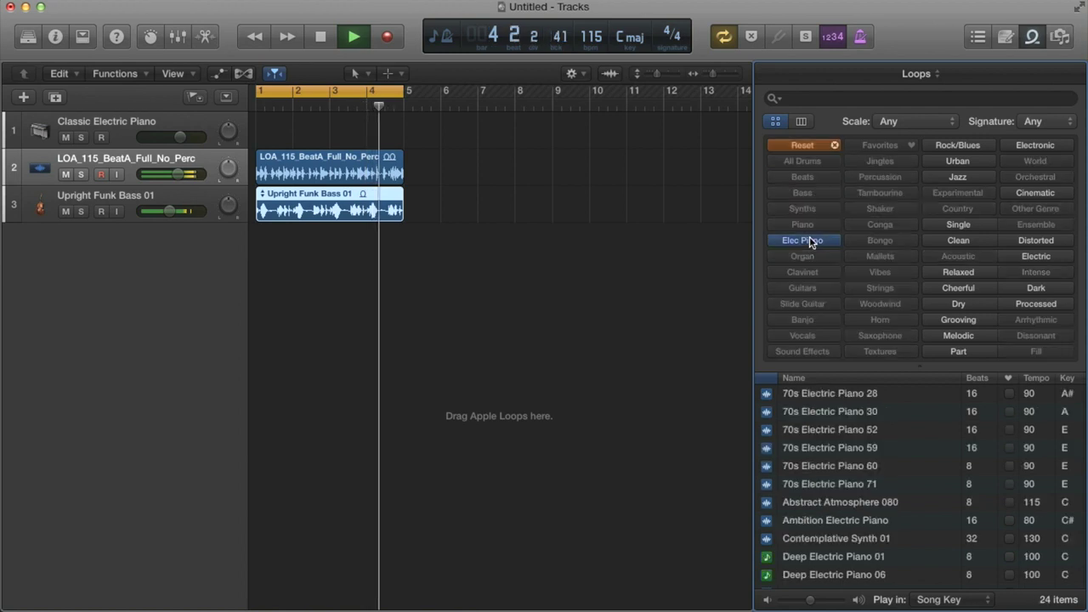
click(830, 483)
scroll(830, 483, down, 5)
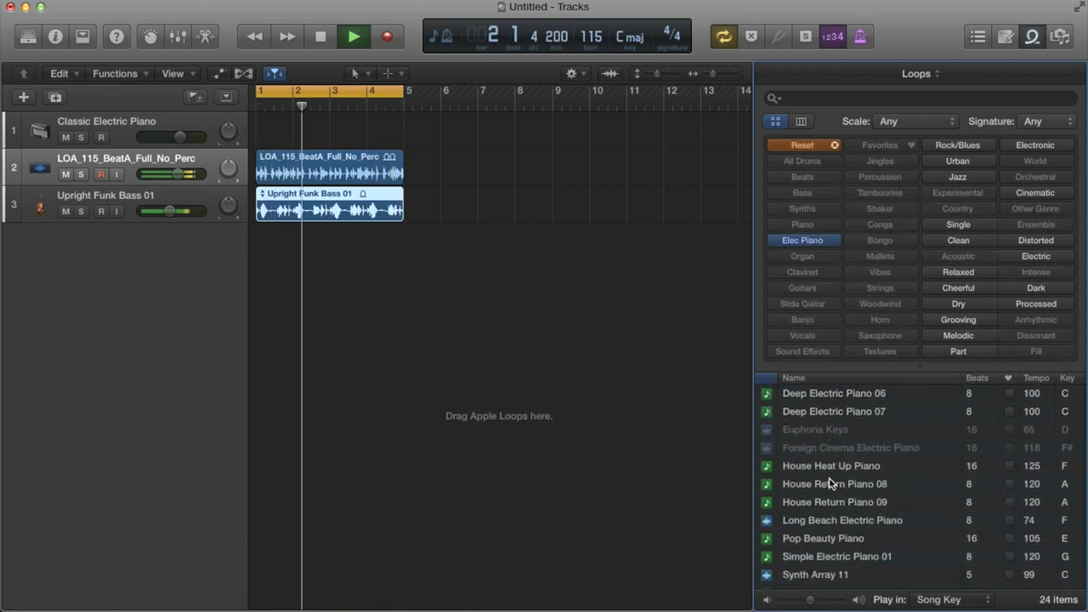
click(808, 483)
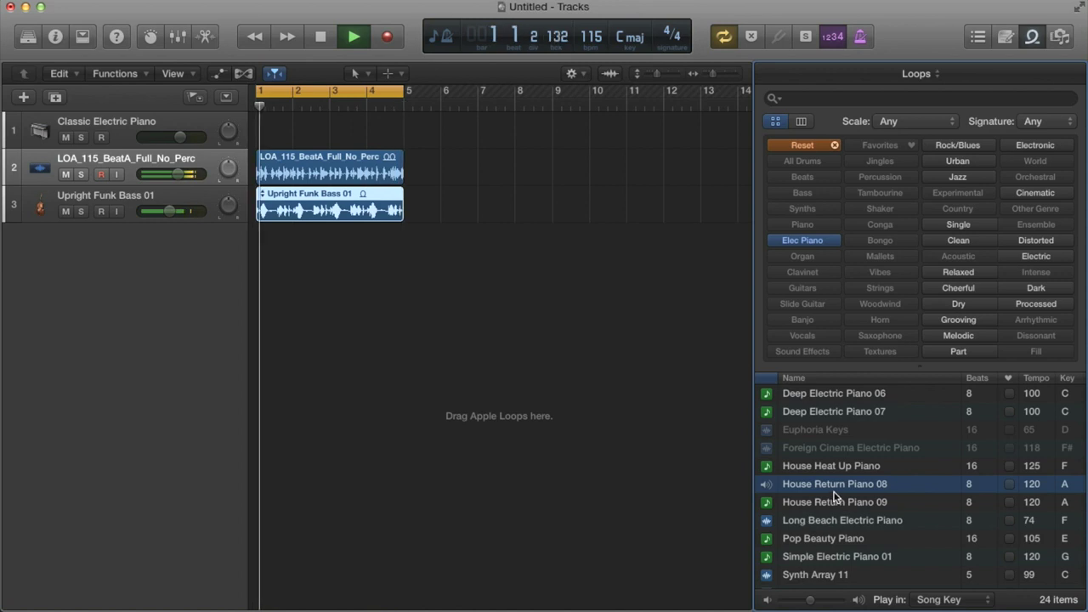
drag(829, 484, 273, 255)
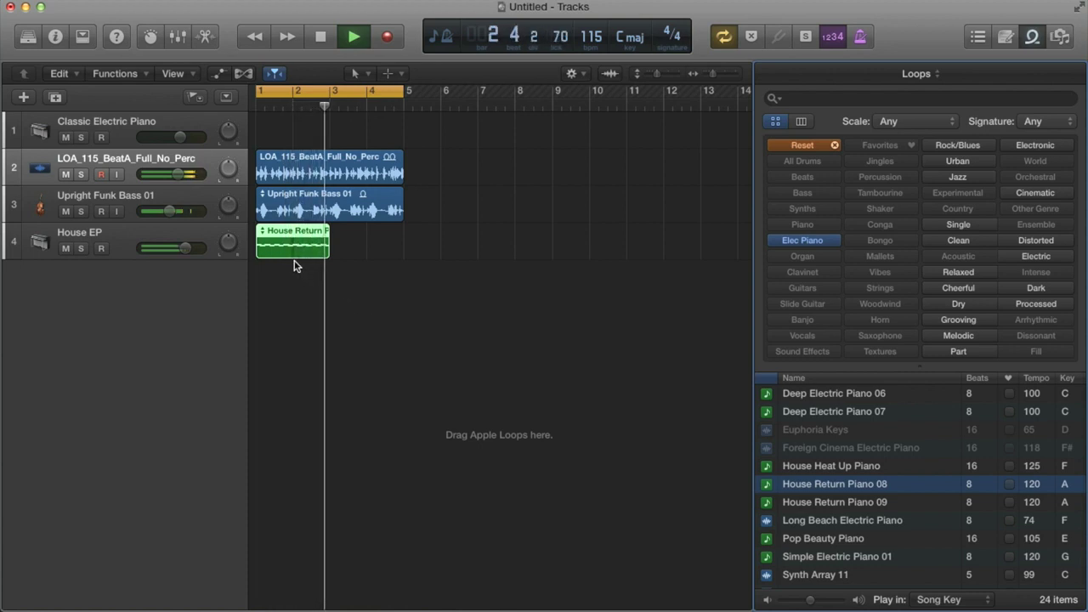
- Loop the House Return Piano 08 region with L and trim its repeats to end at bar 5
click(331, 194)
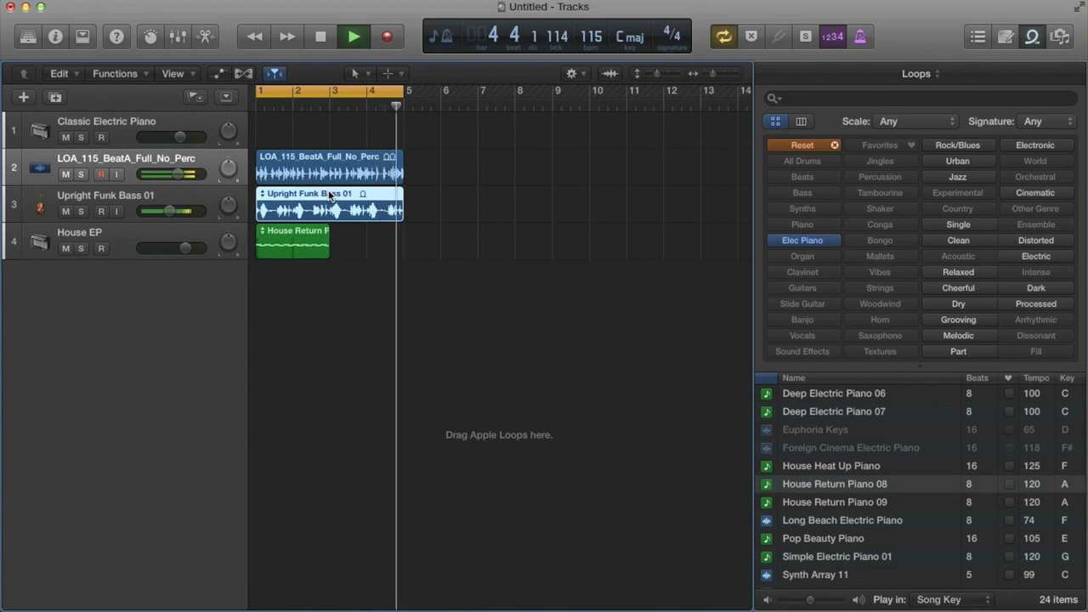
click(307, 237)
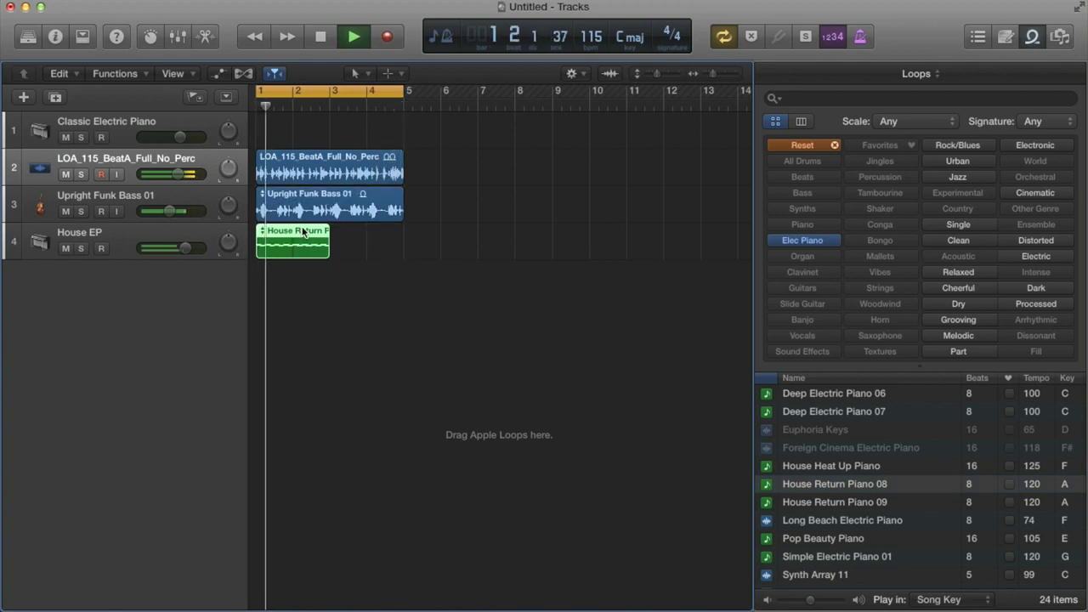
click(310, 272)
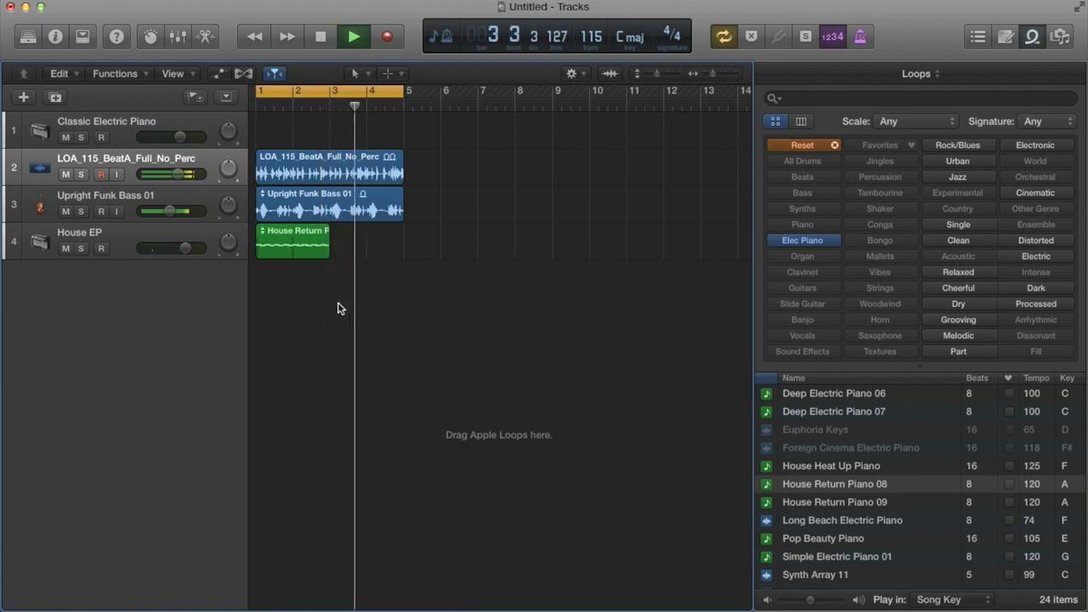
click(298, 230)
key(l)
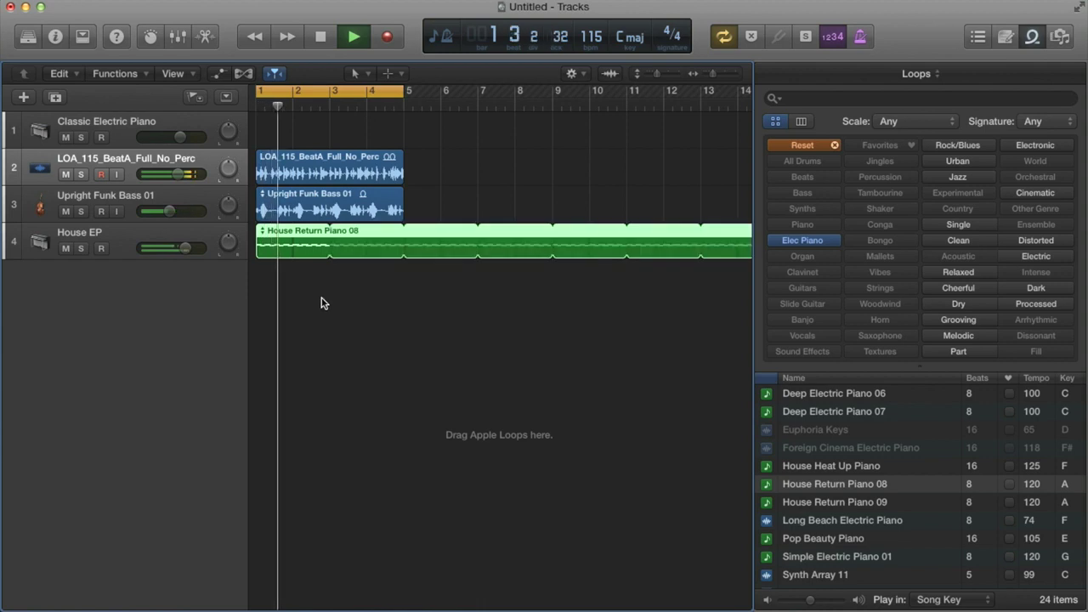
click(445, 230)
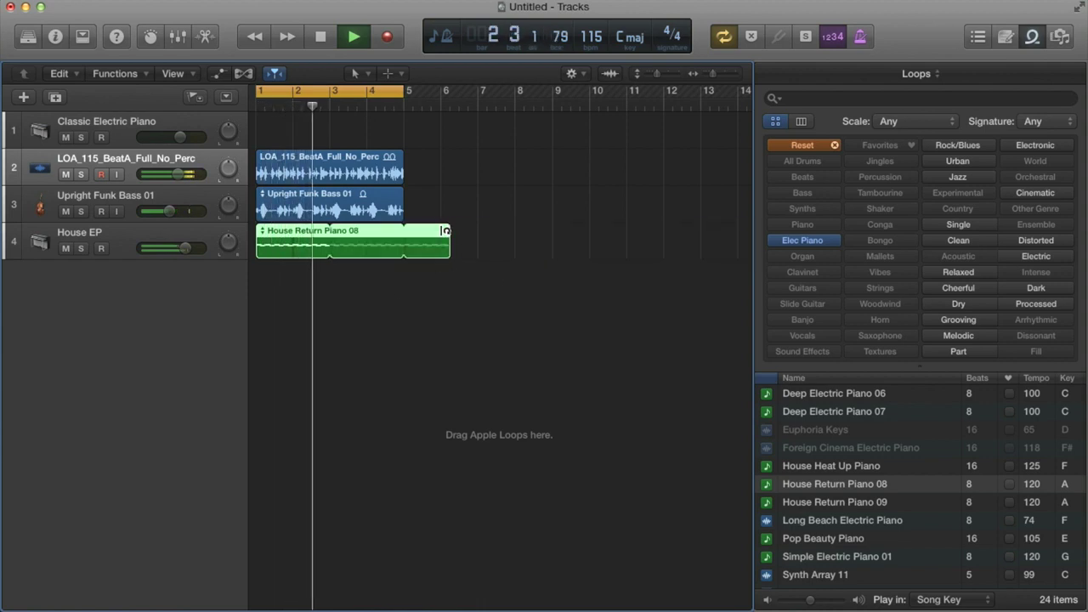
drag(446, 231, 405, 231)
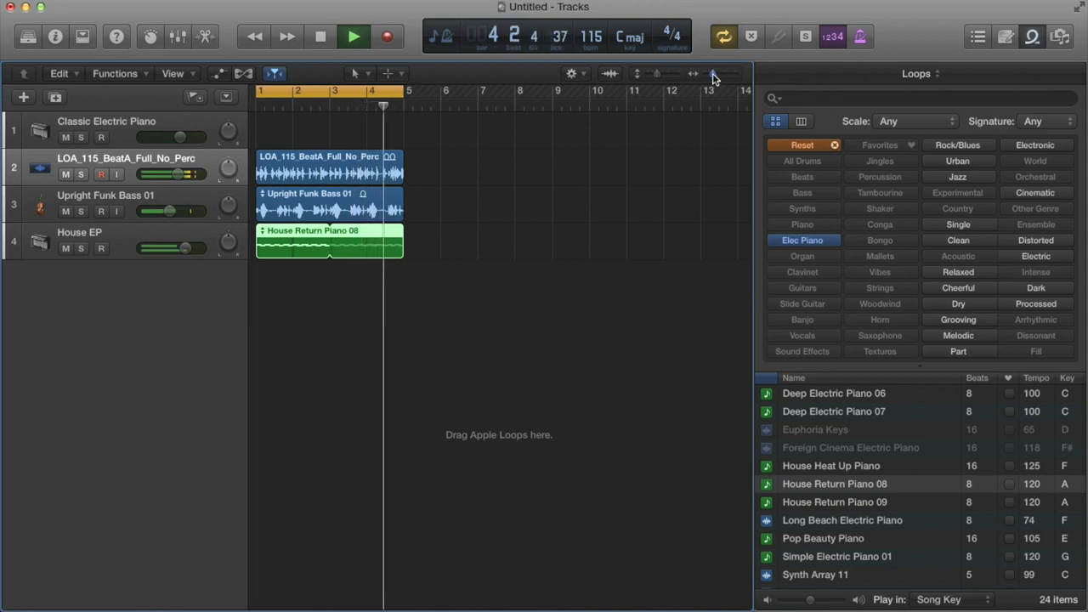
- Zoom so bars 1–5 fill the view, lower House EP's volume, and heighten its row
drag(713, 73, 716, 74)
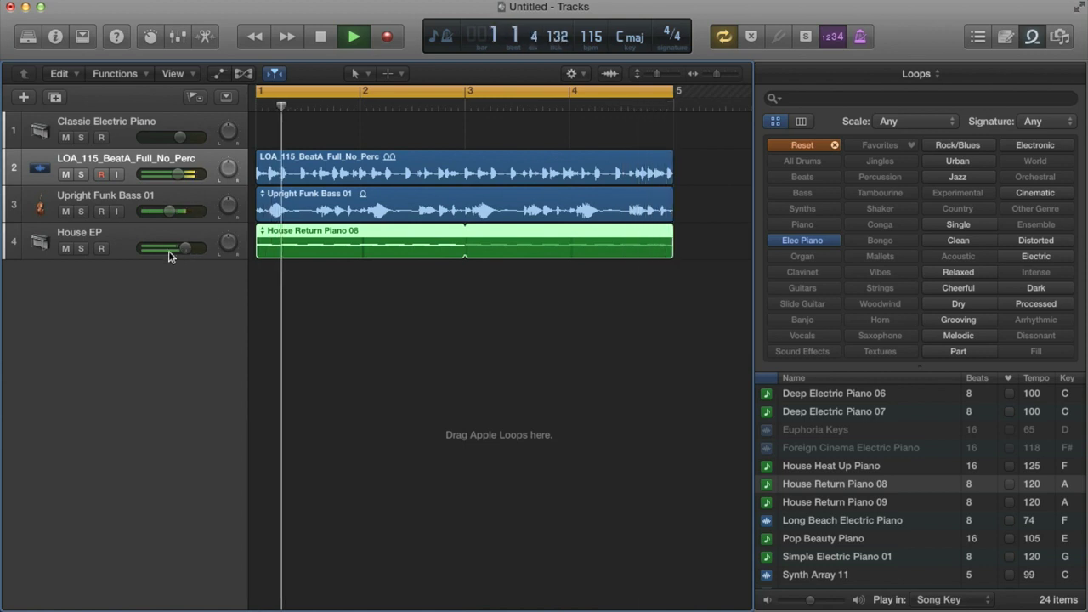
drag(187, 250, 186, 248)
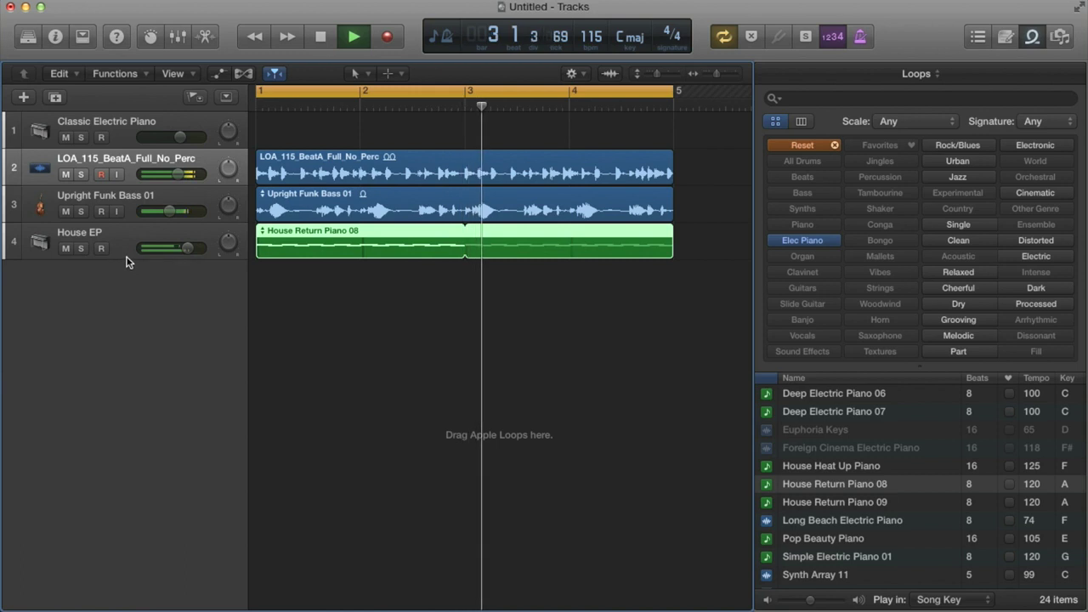
drag(127, 257, 170, 252)
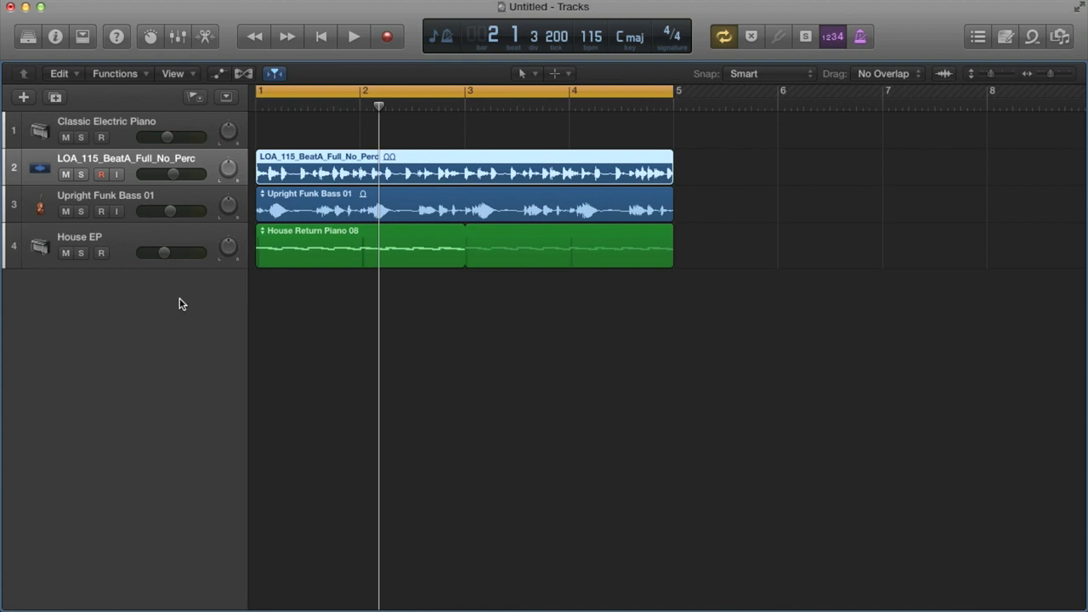
- Select track 1 and browse the Library's Clav, B3 Organ, Synthesizer, Orchestral, Mallet and Piano categories
click(169, 126)
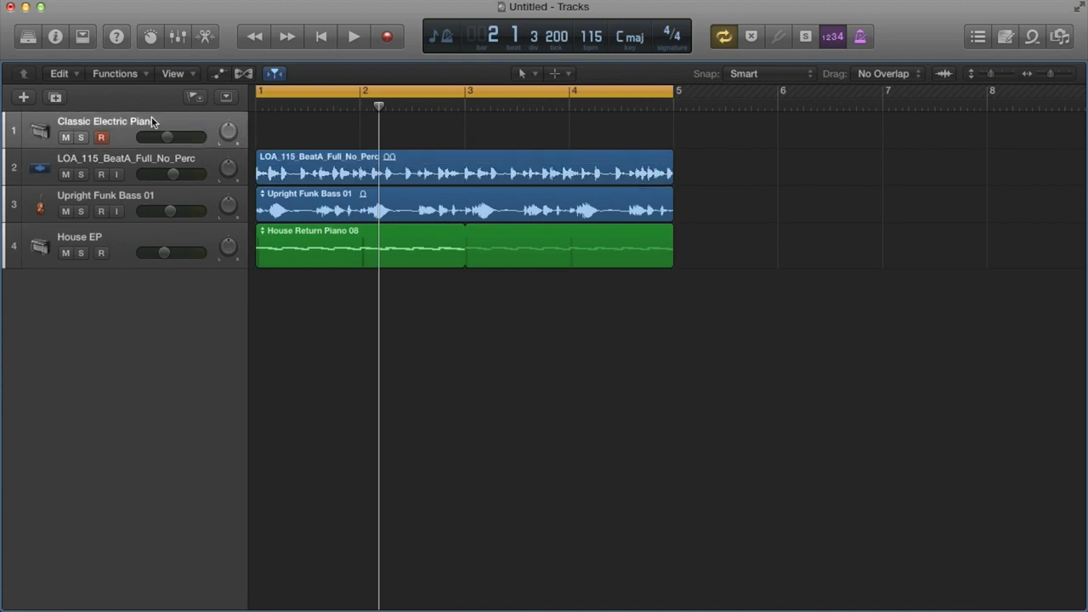
click(29, 37)
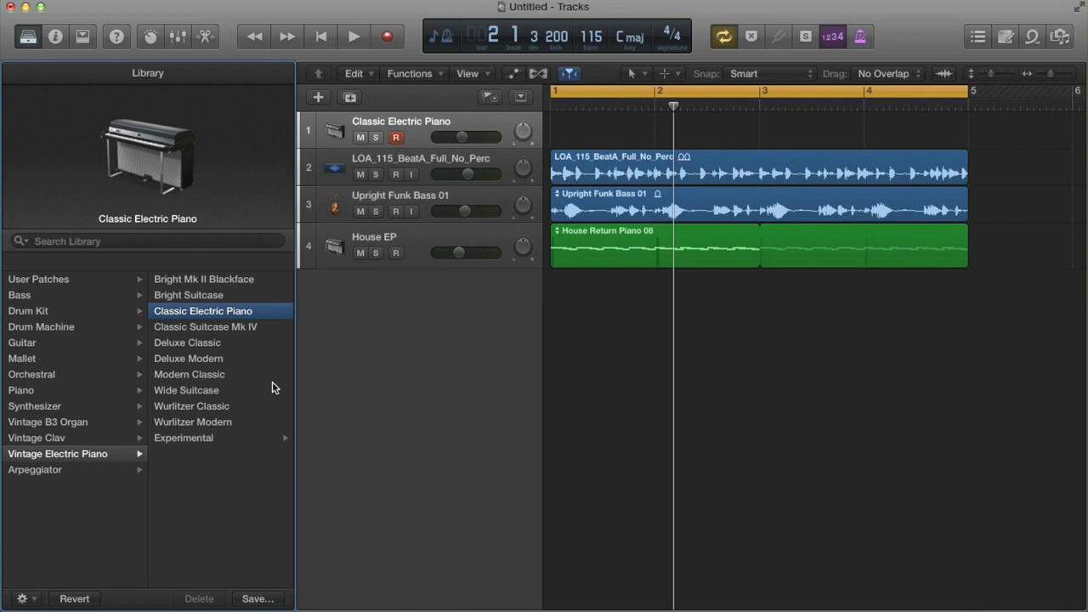
click(71, 439)
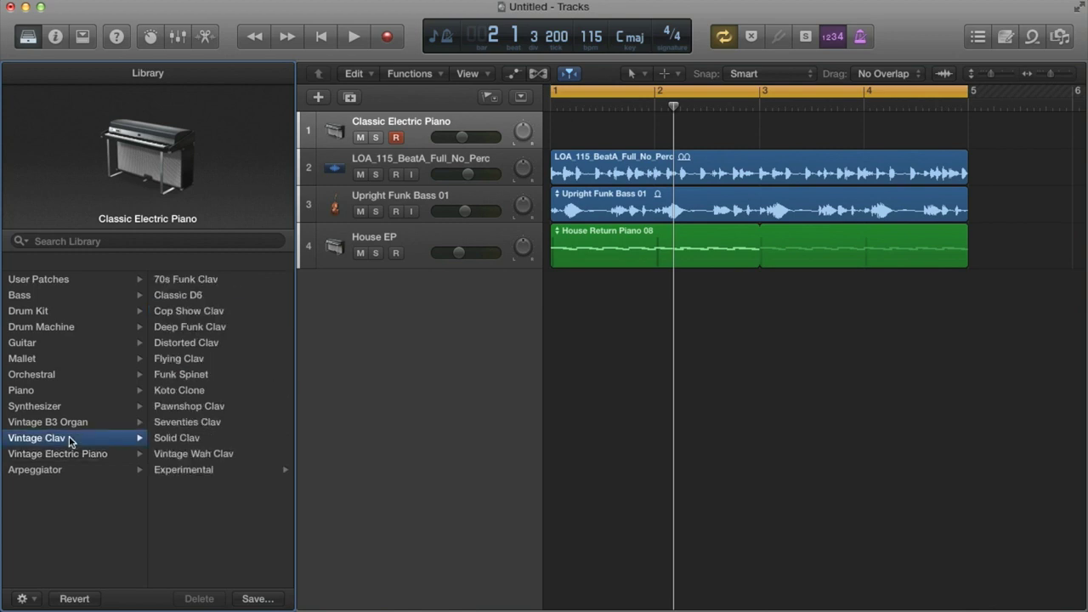
click(62, 422)
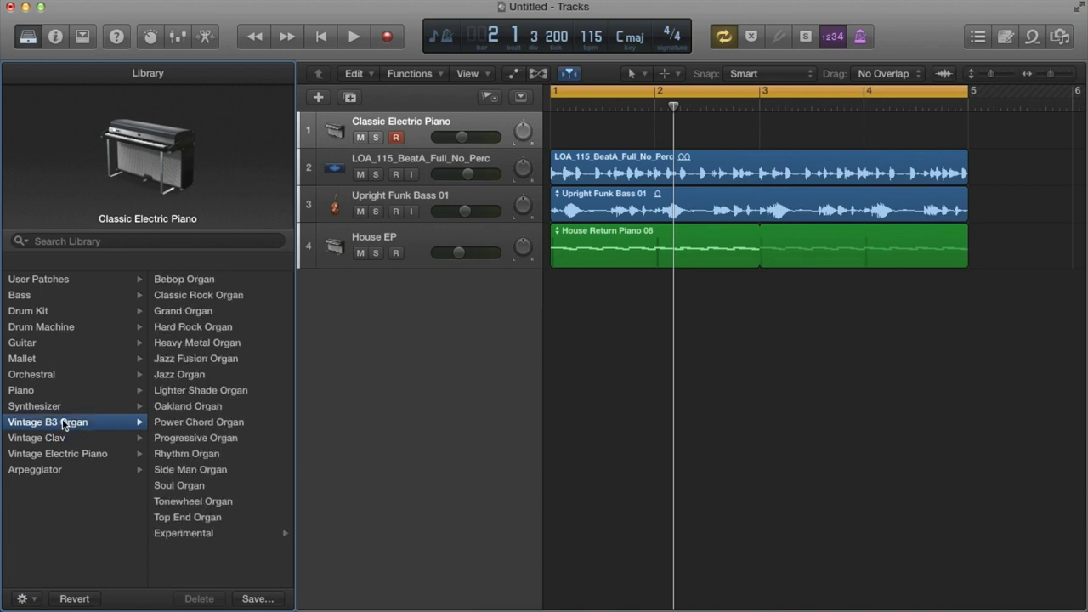
click(60, 406)
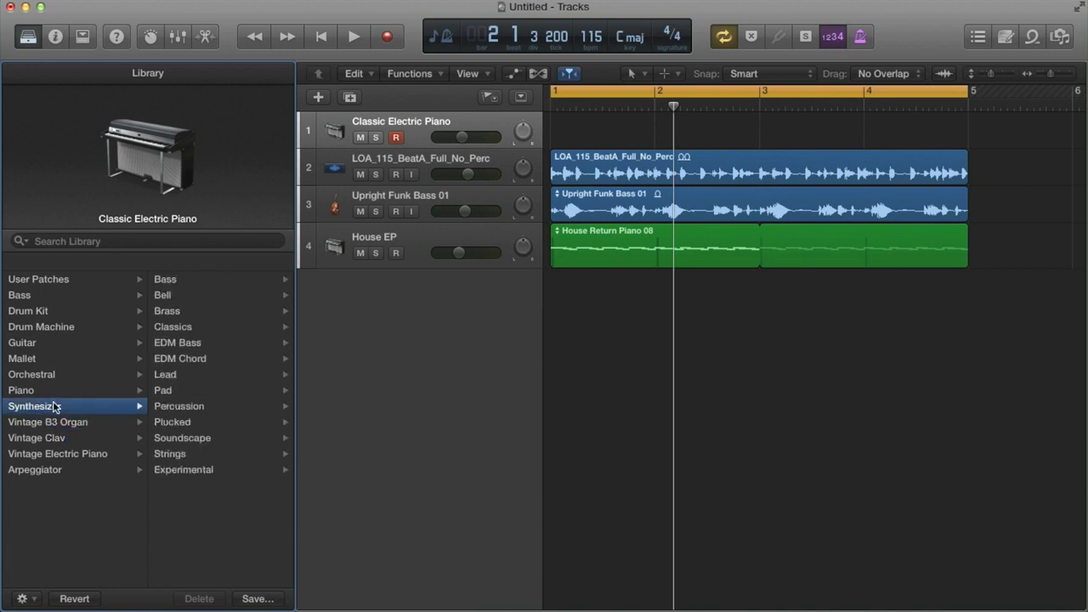
click(54, 376)
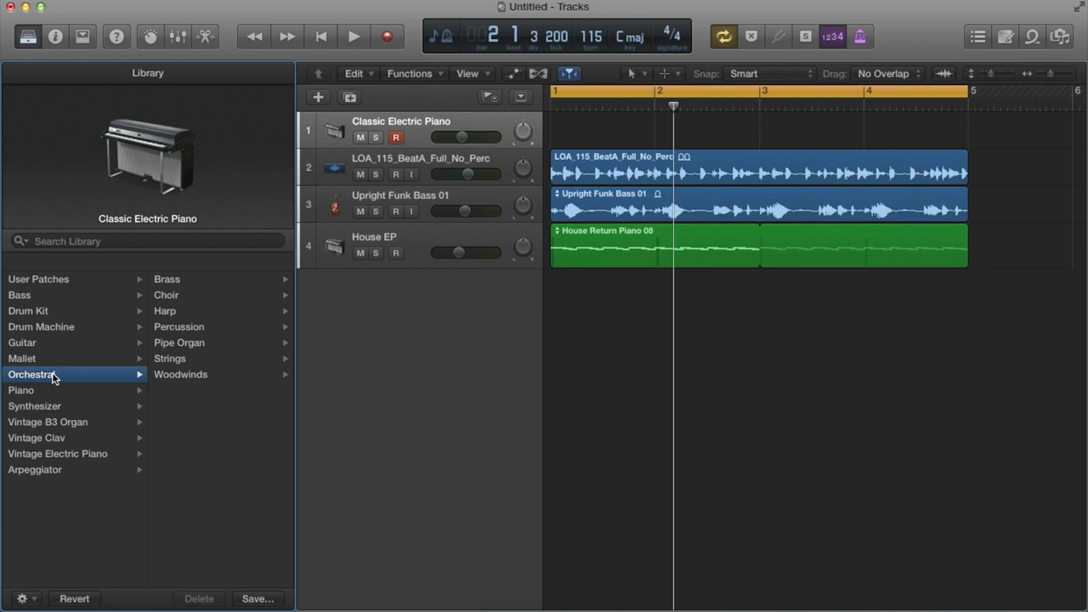
click(48, 361)
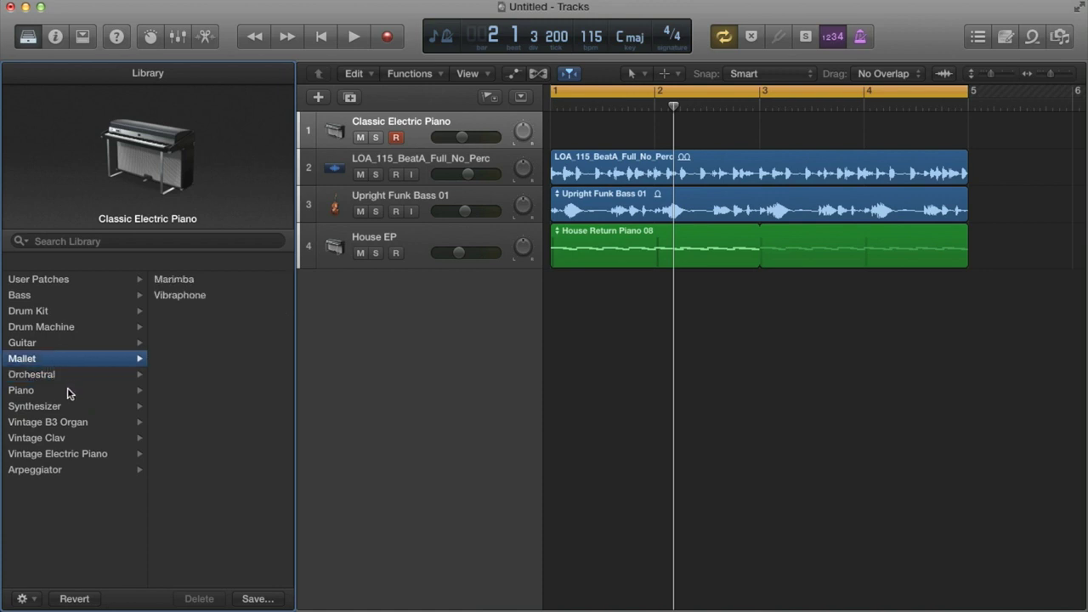
click(68, 391)
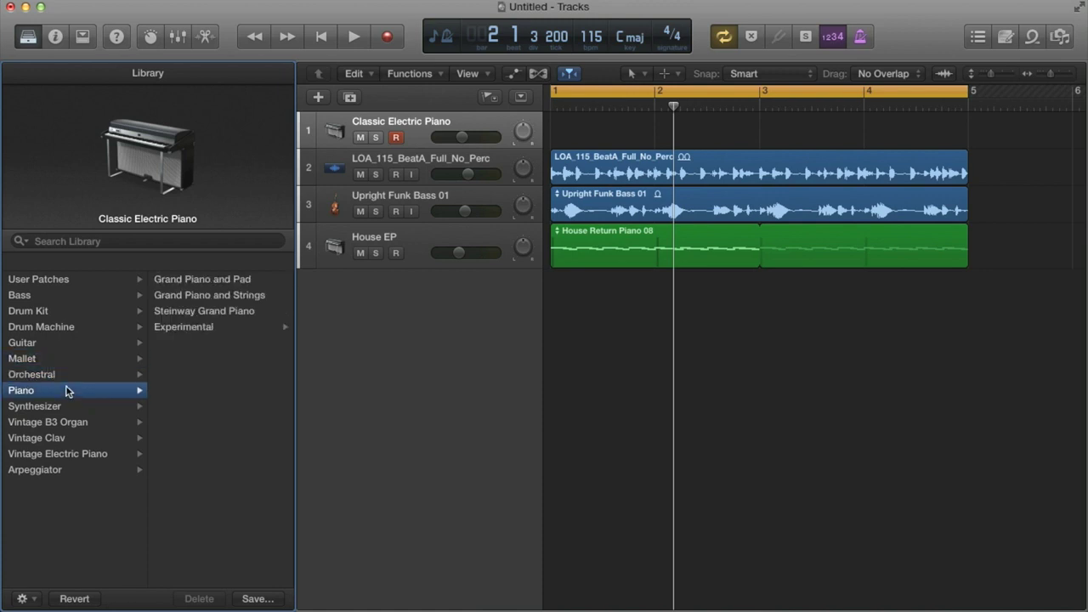
- Audition Grand Piano and Pad, Acoustic Guitar and Koto Clone, finishing on Vintage Wah Clav
click(216, 283)
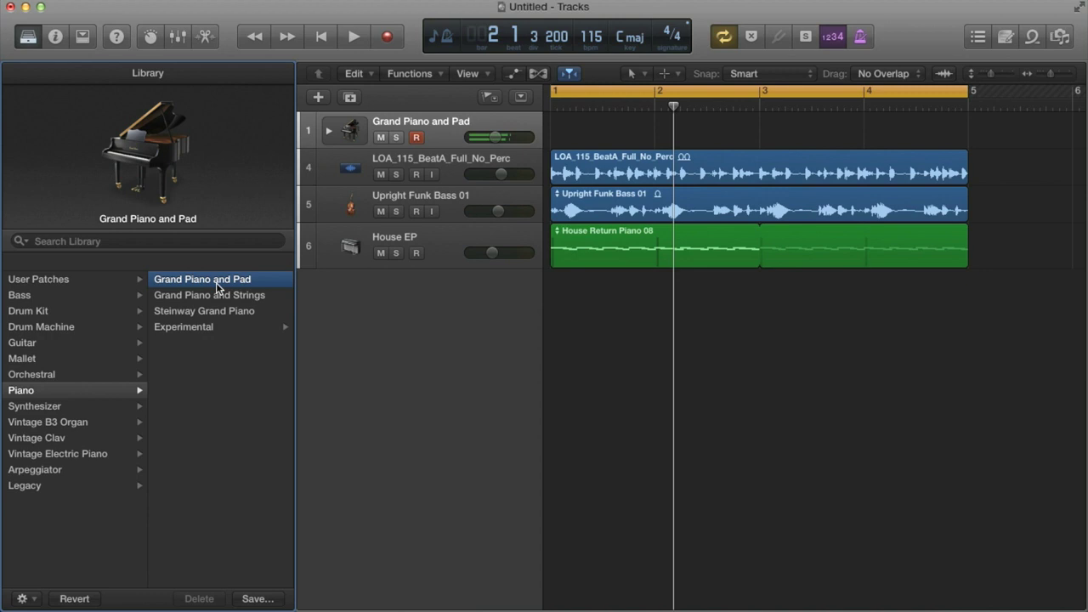
click(35, 343)
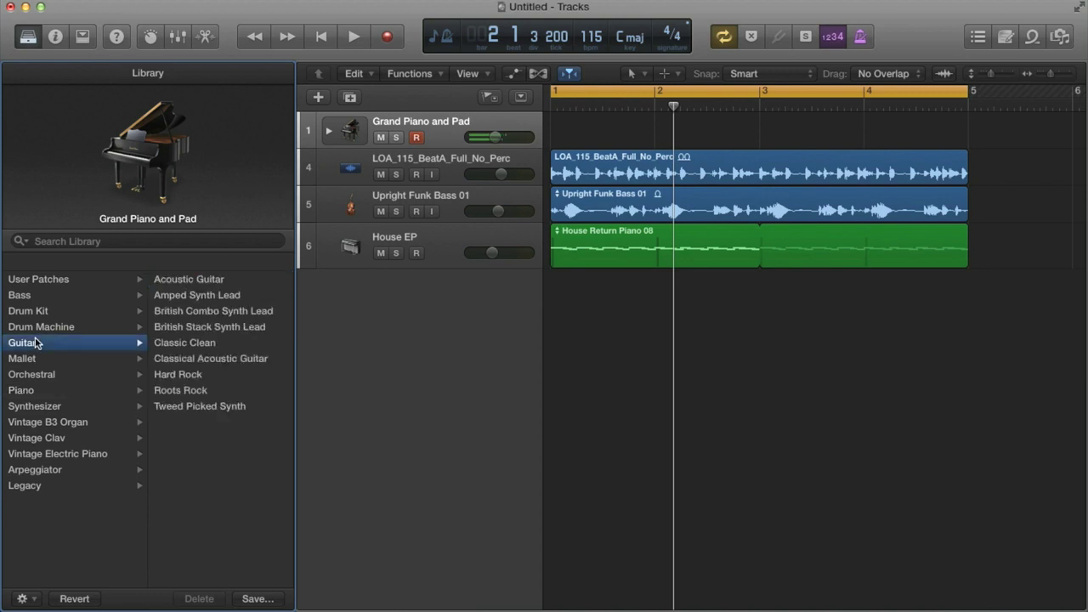
click(176, 283)
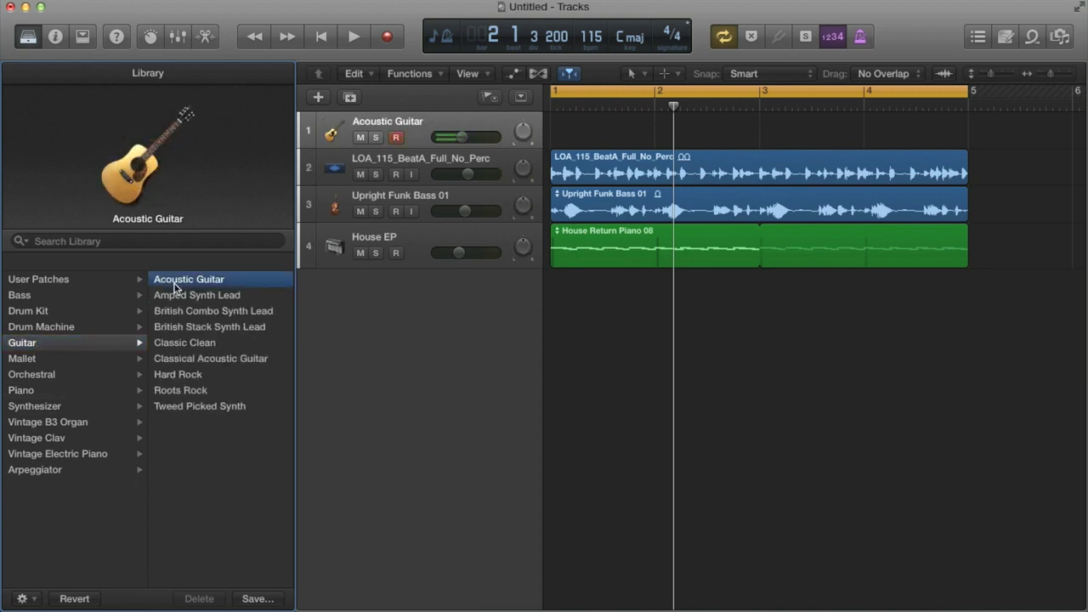
click(55, 440)
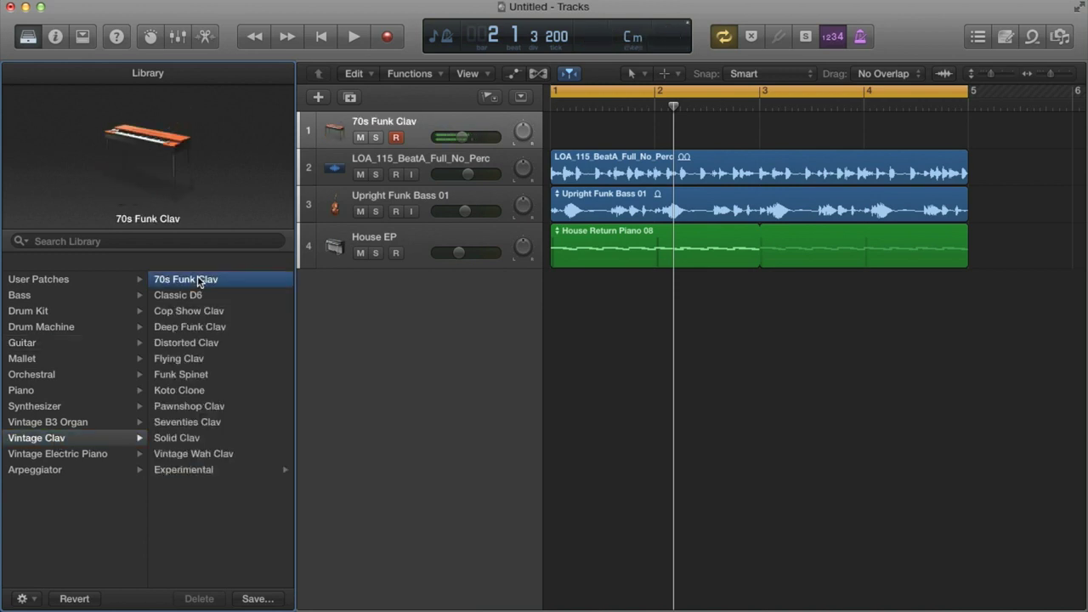
click(202, 392)
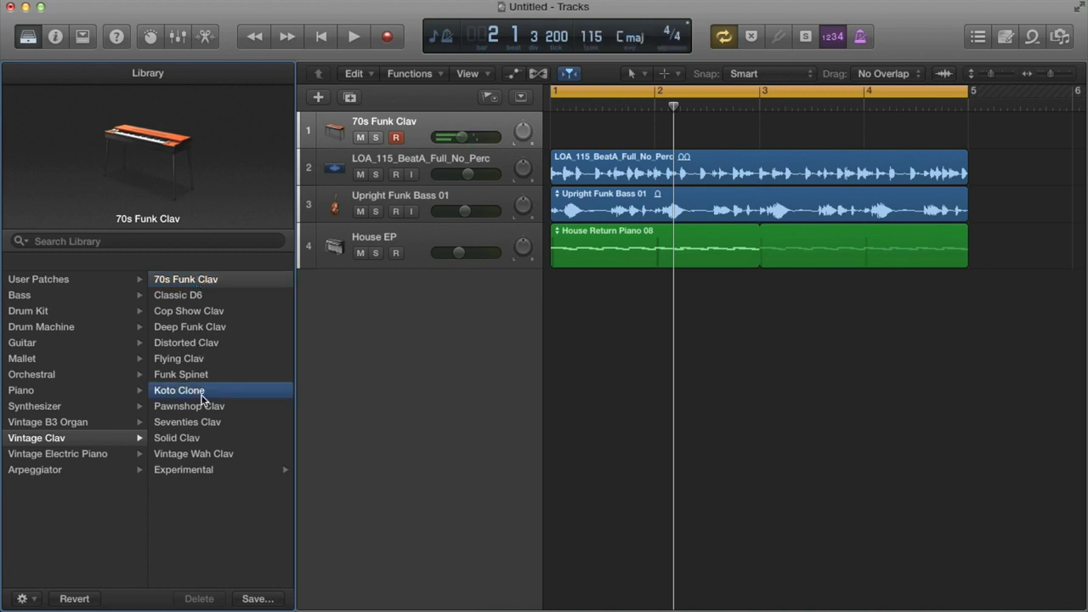
click(215, 455)
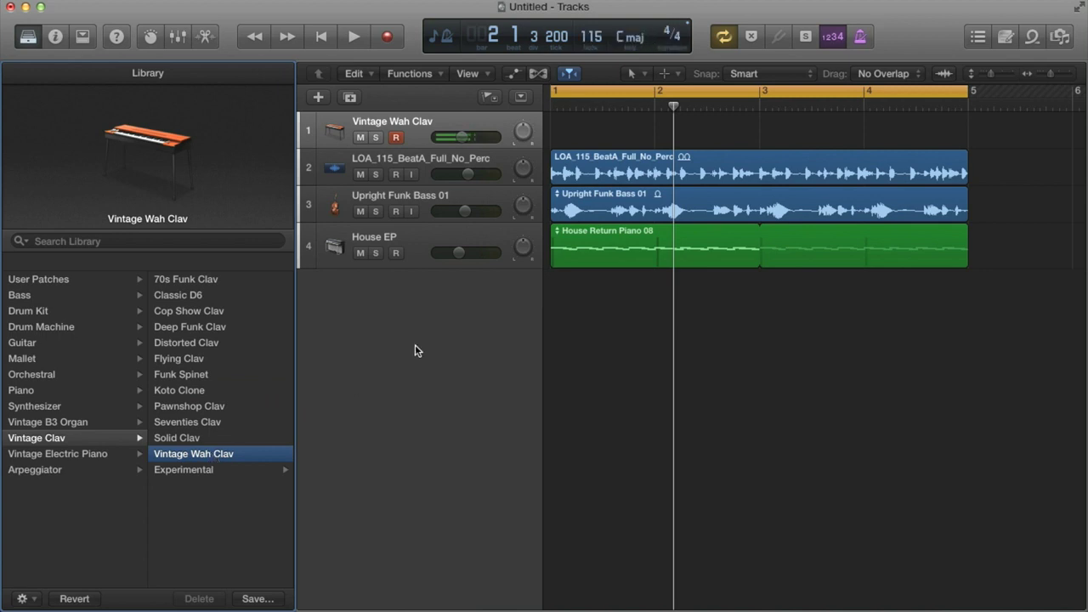
- Record a two-bar clav MIDI region from bar 1 on track 1 while the project plays
key(space)
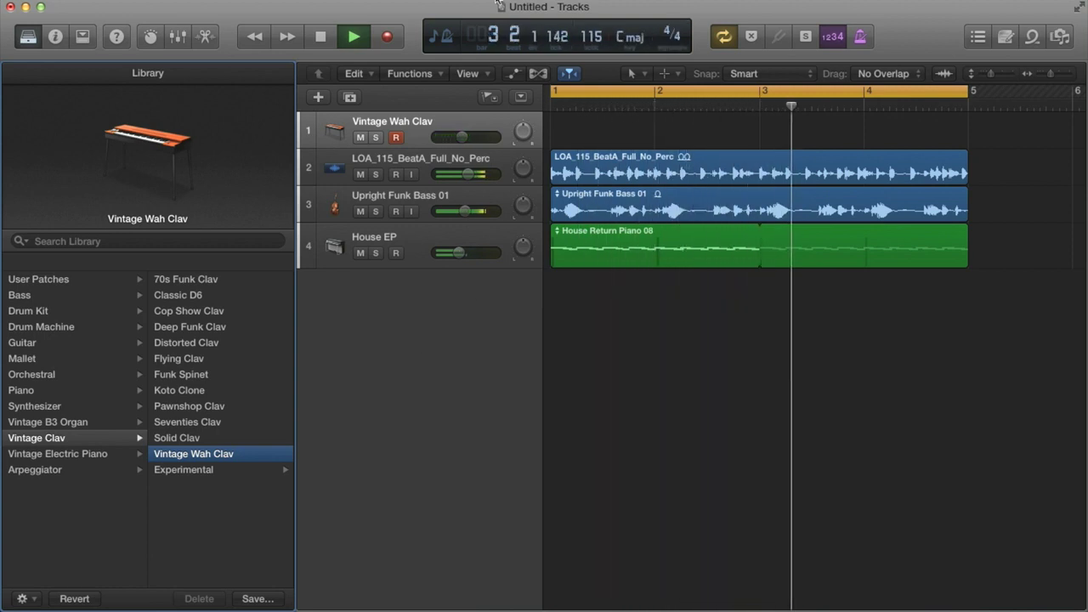
key(r)
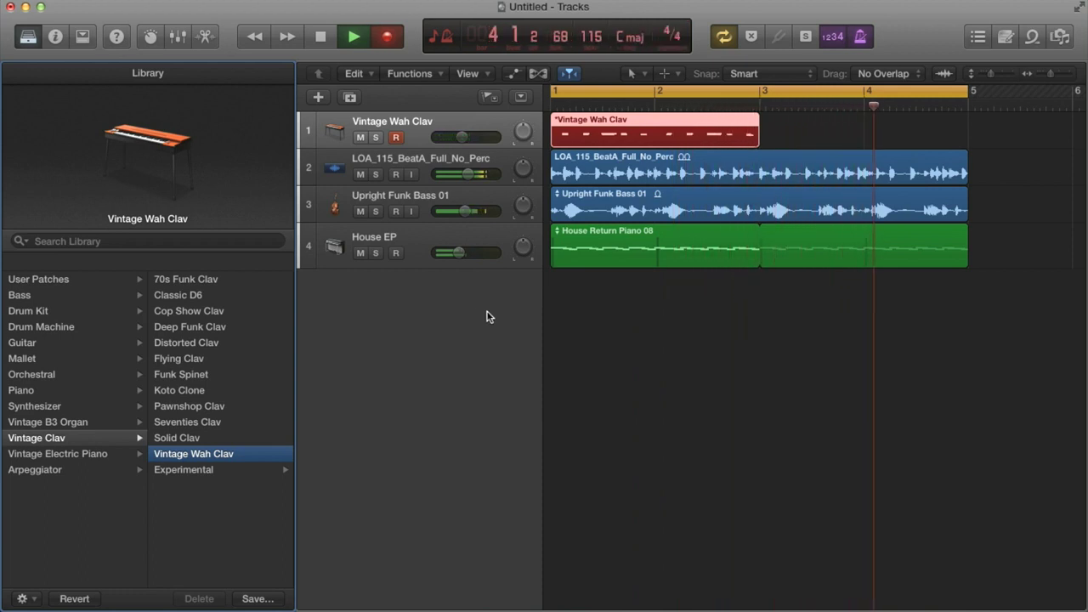
click(355, 37)
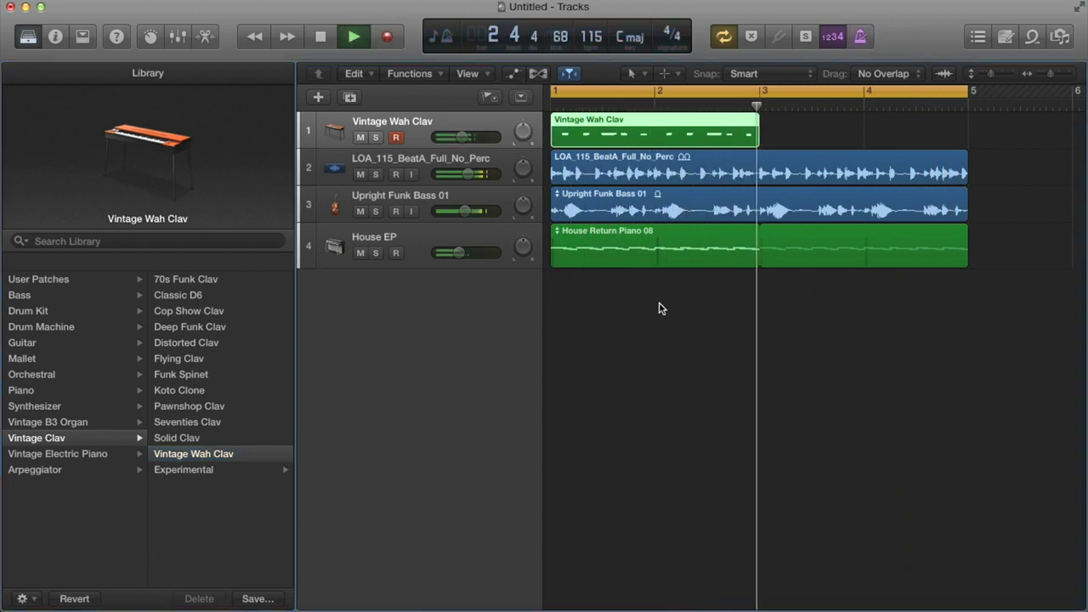
- Loop the Vintage Wah Clav region and end its loop at bar 5
key(l)
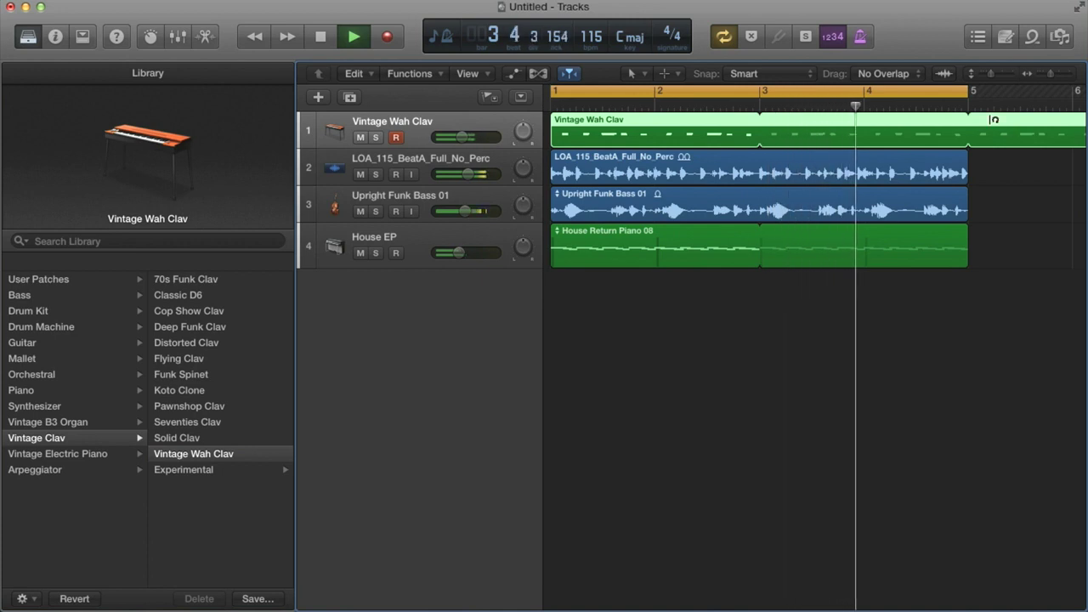
drag(1085, 119, 971, 119)
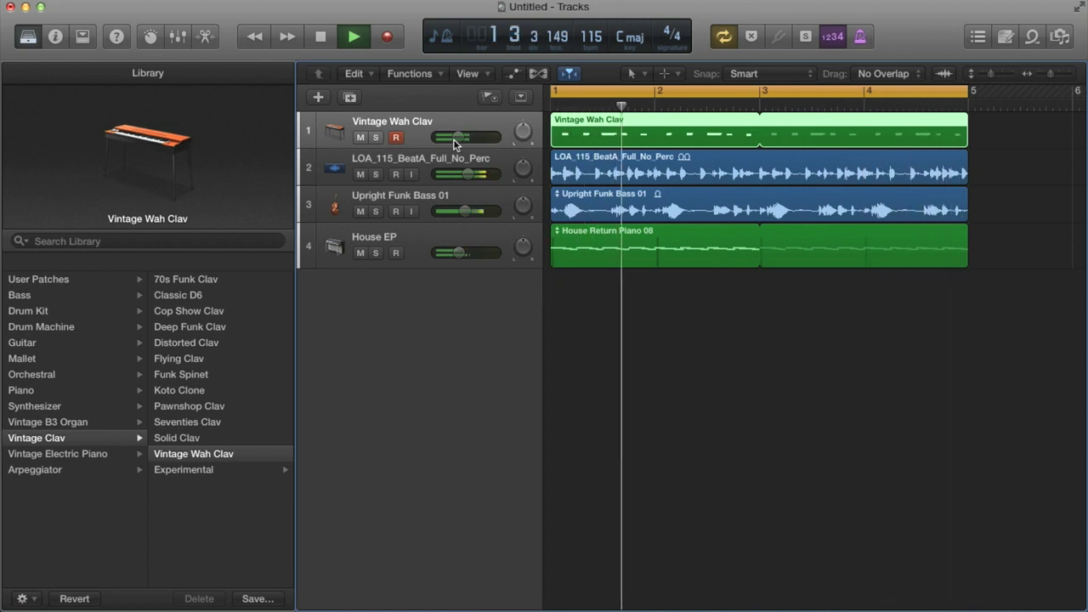
- Hide the Library, enlarge all four track heights, and select the House Return Piano 08 region
click(29, 36)
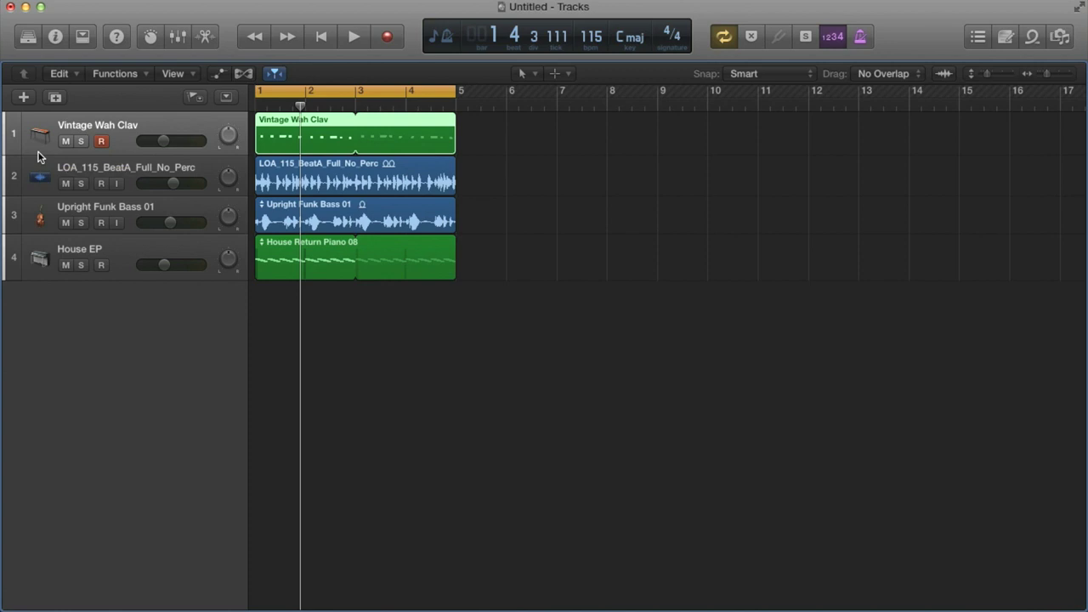
key(super+Down)
drag(34, 177, 30, 189)
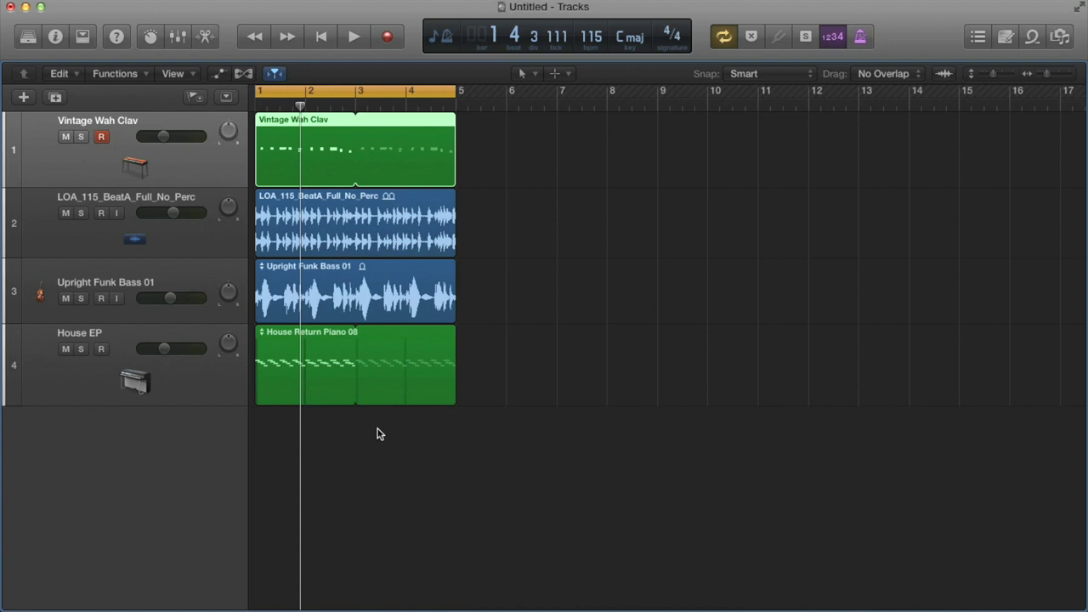
click(333, 338)
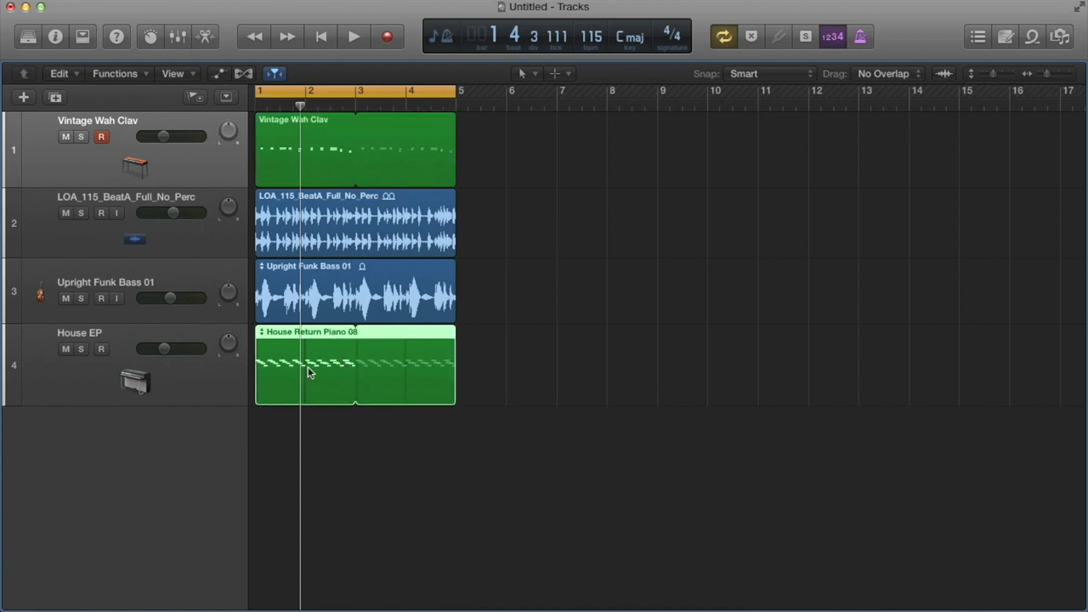
- Zoom in with the Zoom tool so bars 1–5 fill the track area, then resume playback
click(108, 196)
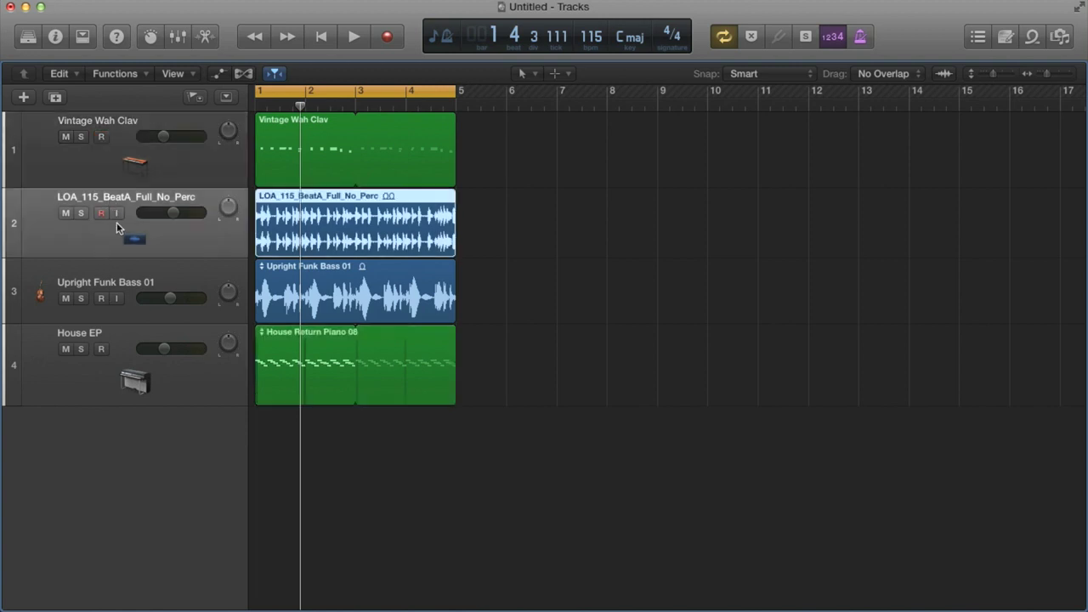
click(120, 268)
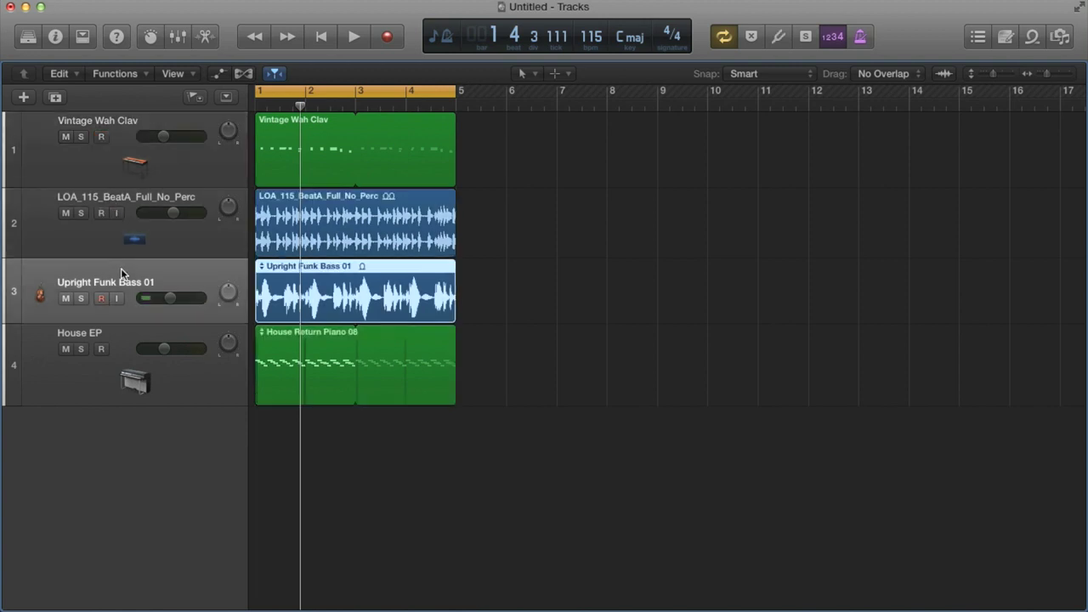
click(121, 339)
click(134, 125)
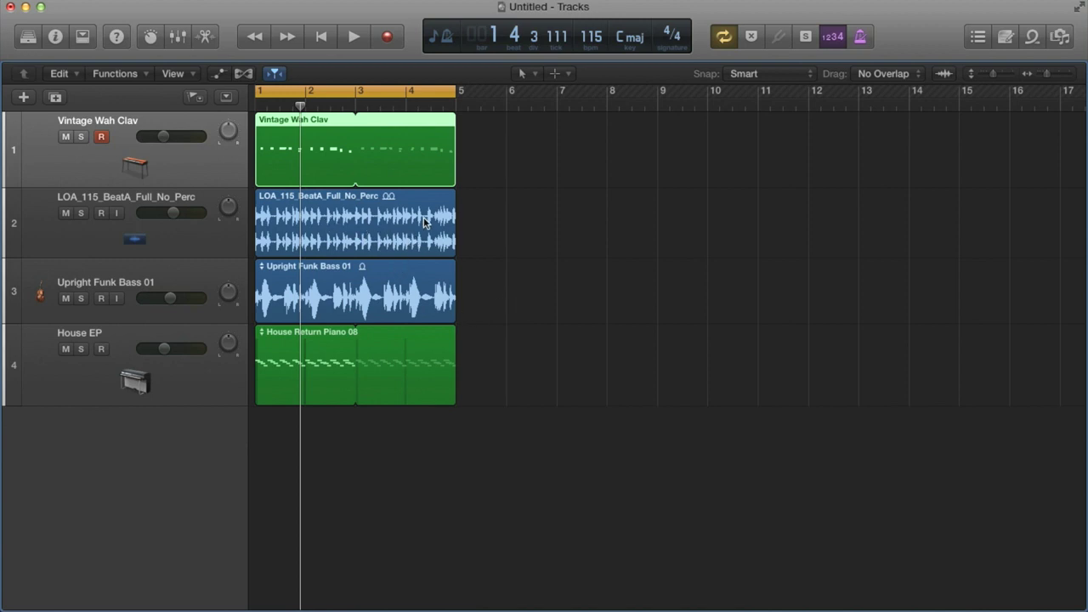
click(531, 74)
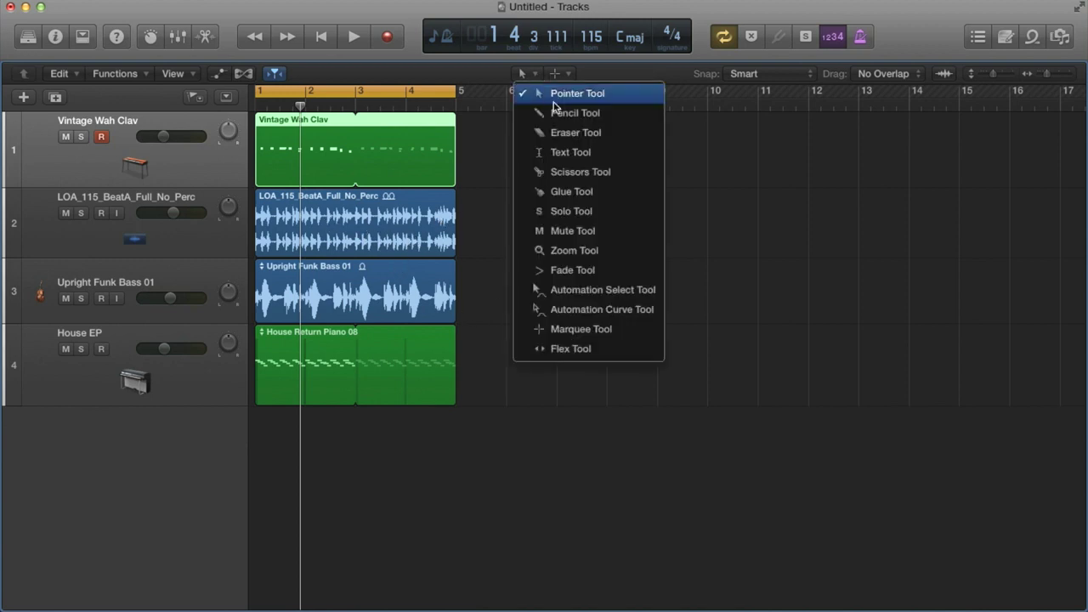
click(571, 250)
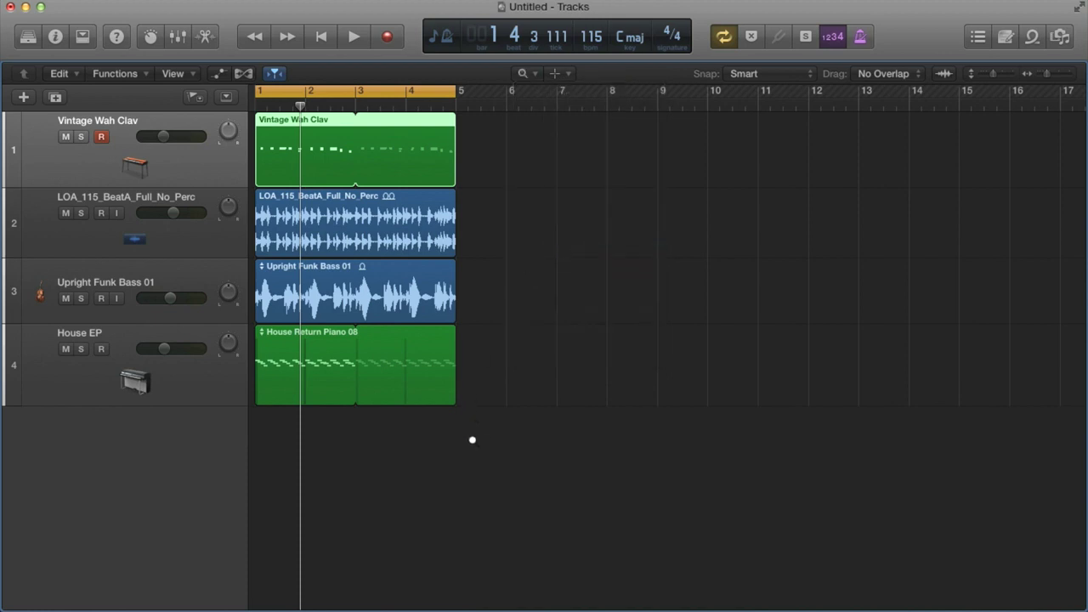
drag(494, 435, 208, 100)
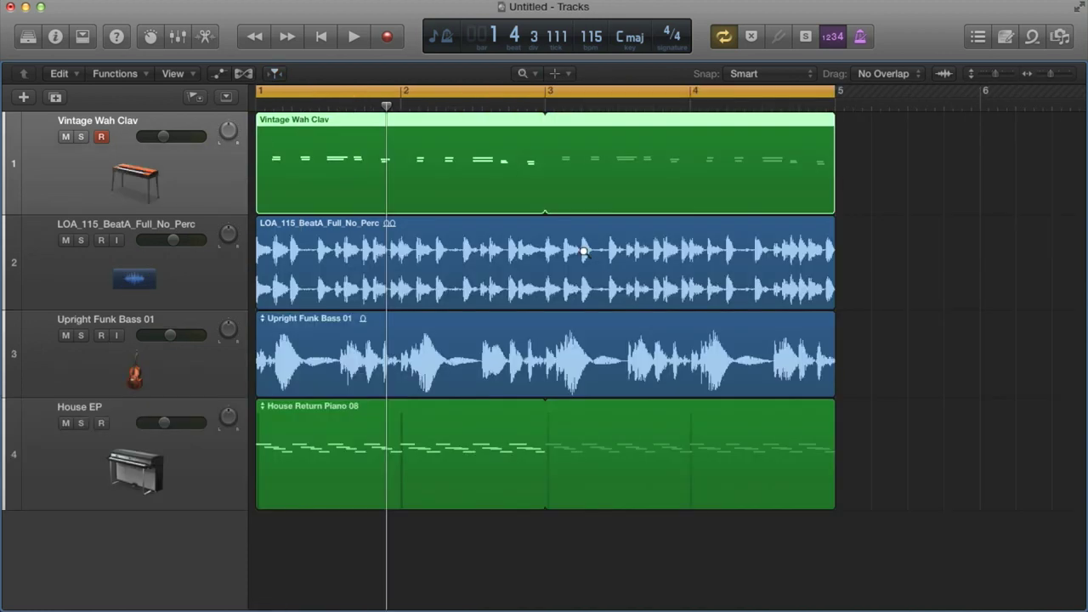
key(space)
- Split the Upright Funk Bass region twice, delete the middle piece, then undo the deletion and second split
click(531, 74)
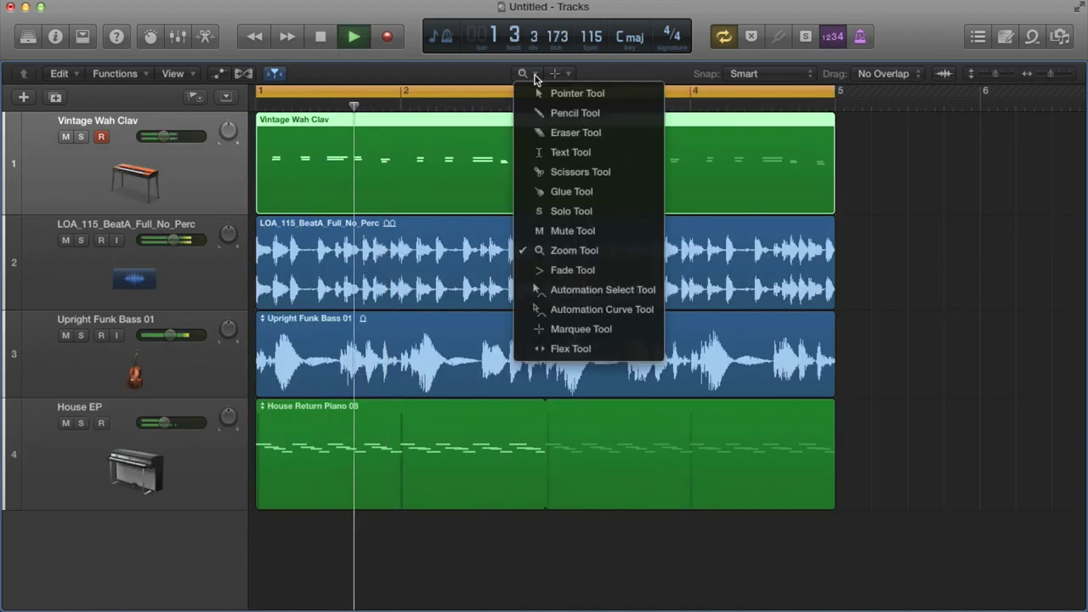
click(568, 172)
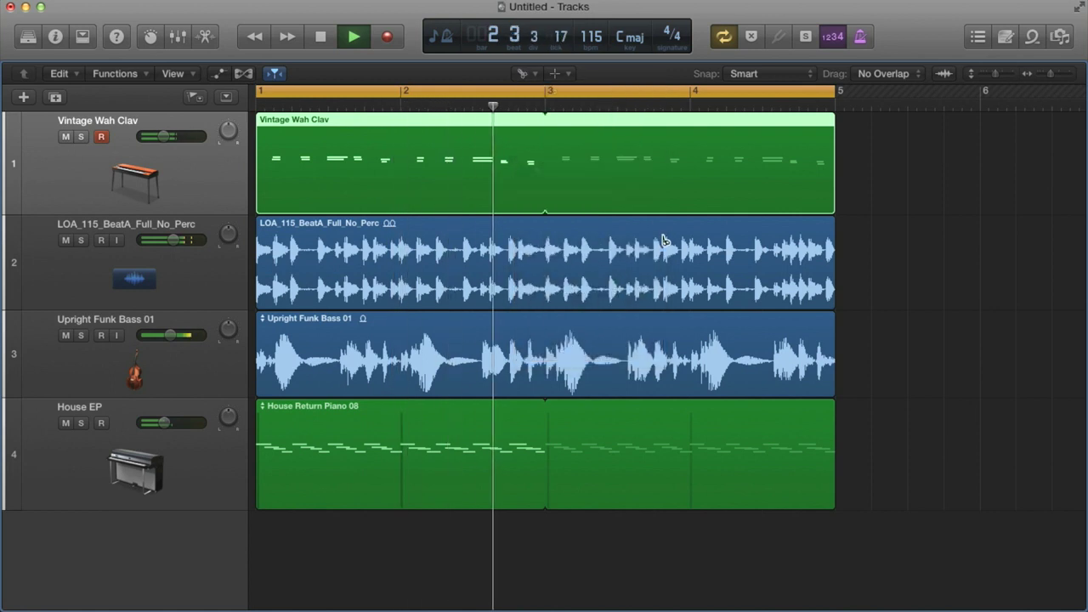
click(627, 351)
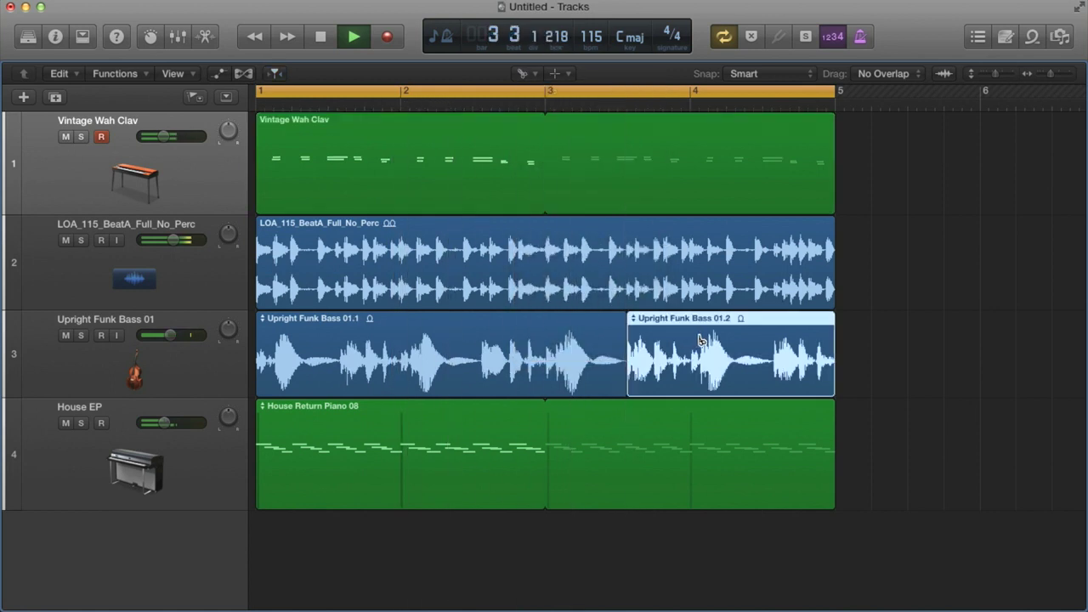
click(700, 340)
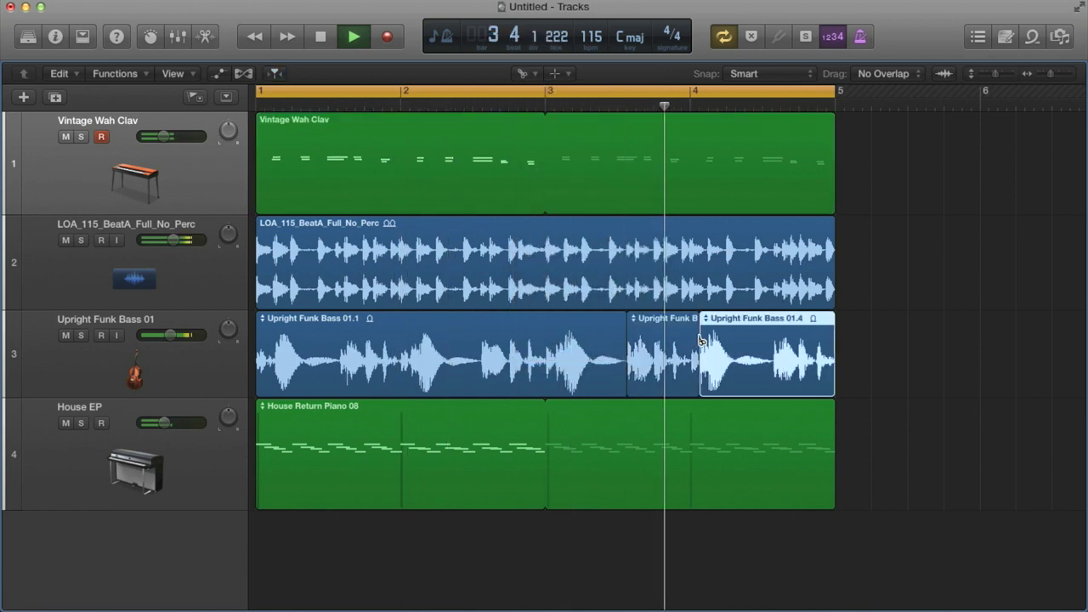
click(523, 74)
click(534, 93)
click(663, 323)
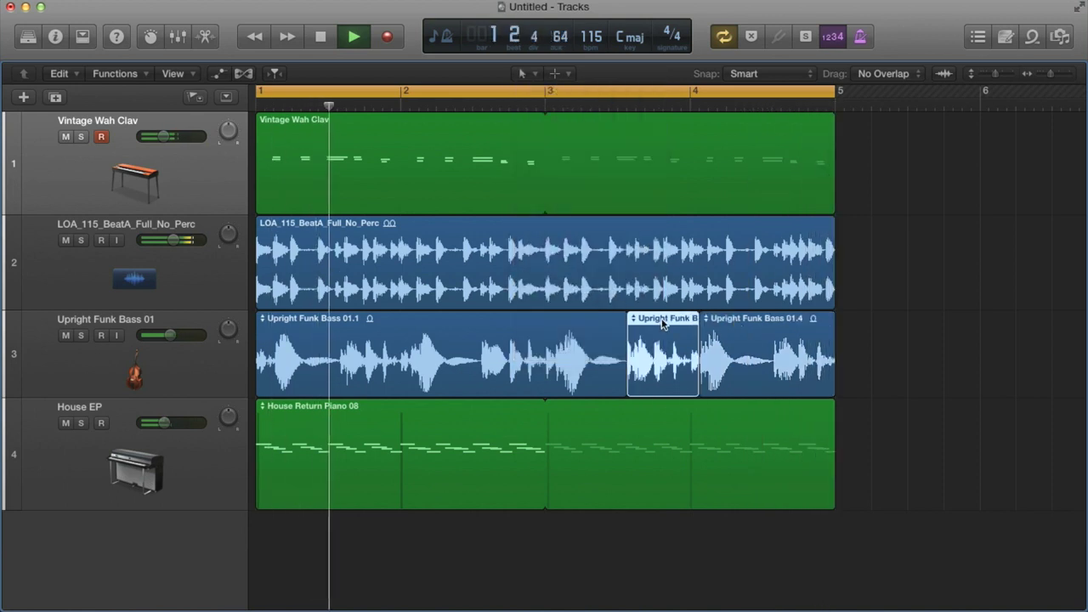
key(Delete)
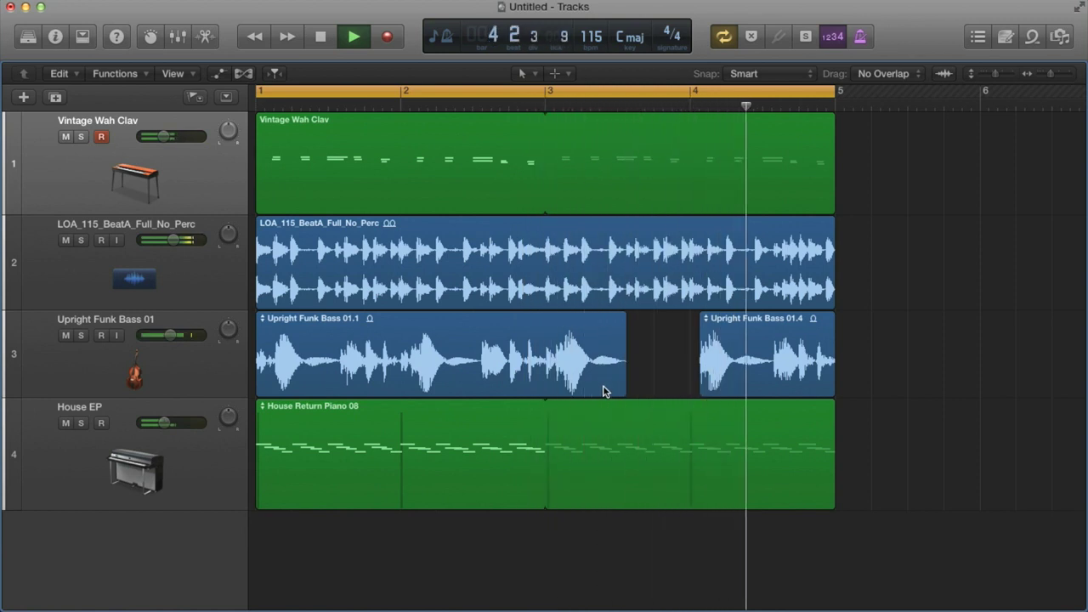
key(super+z)
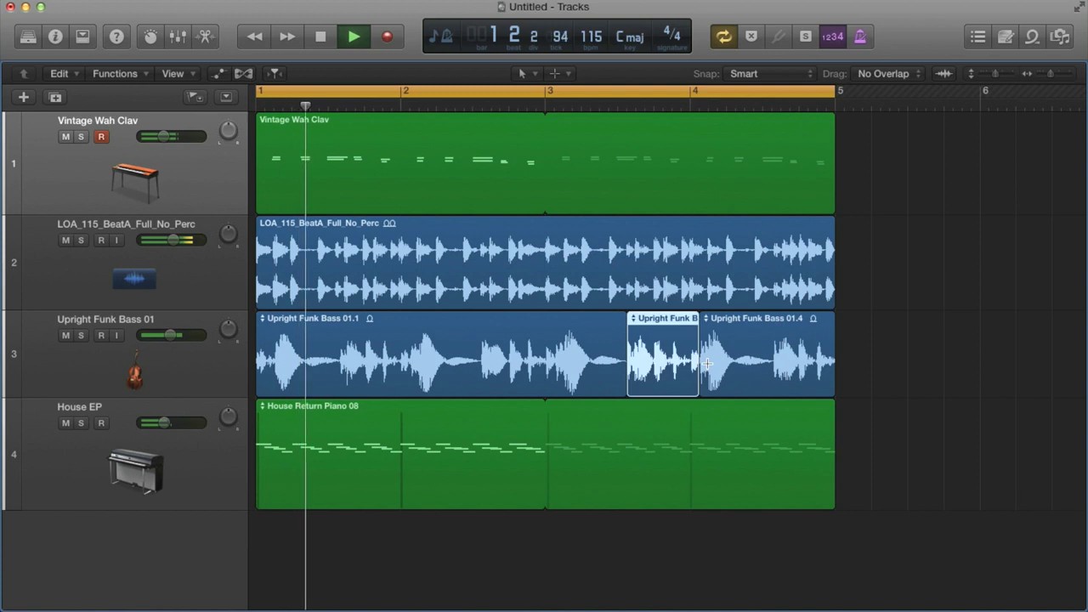
key(super+z)
key(super+z)
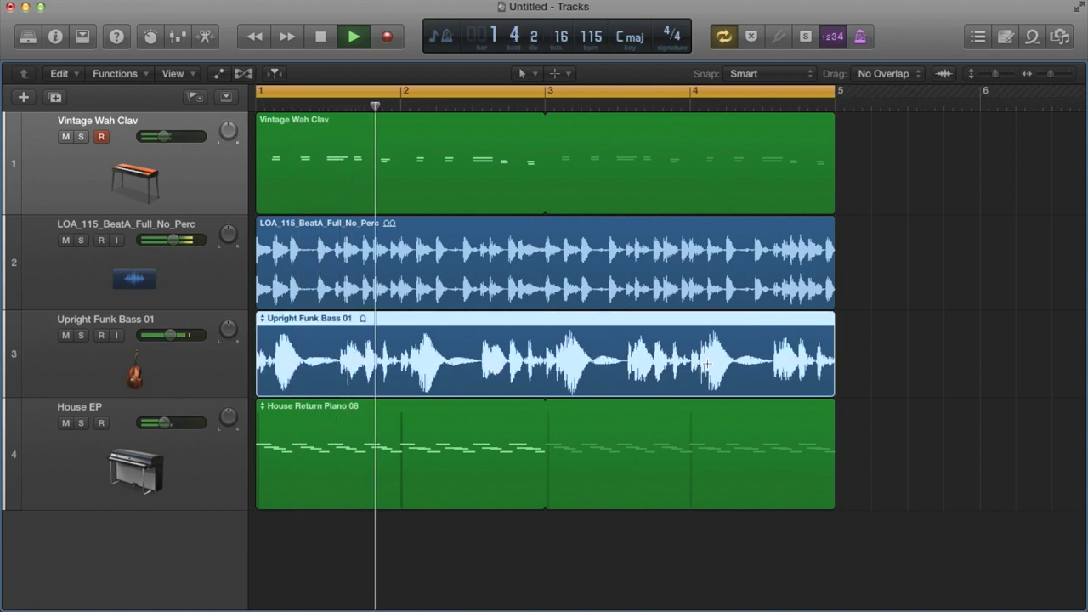
- Rejoin the bass region, then raise two early clav notes two semitones in the Piano Roll and play back
click(481, 421)
double_click(417, 121)
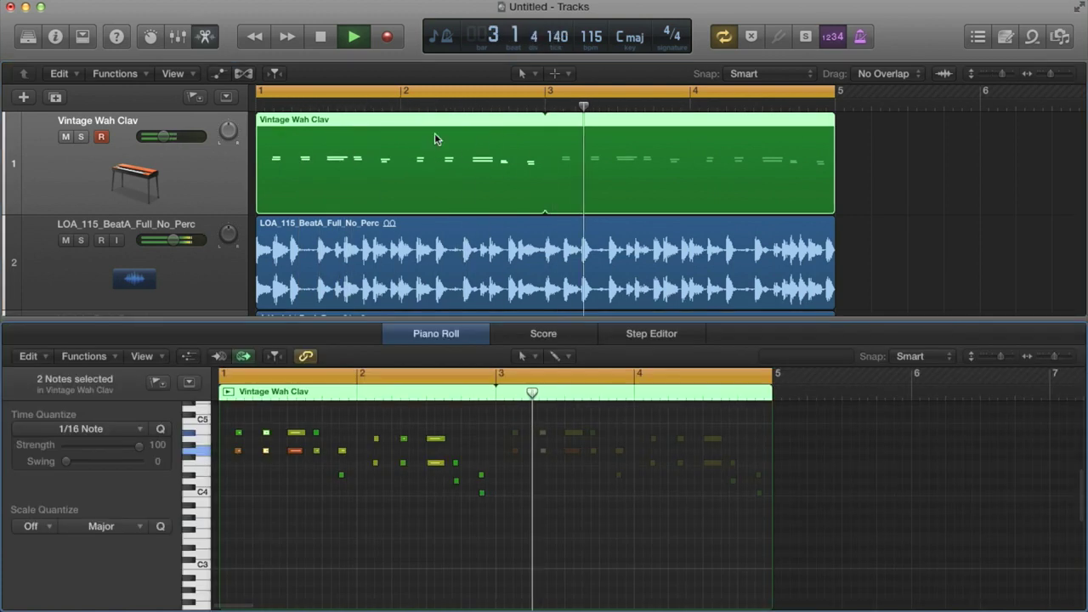
key(space)
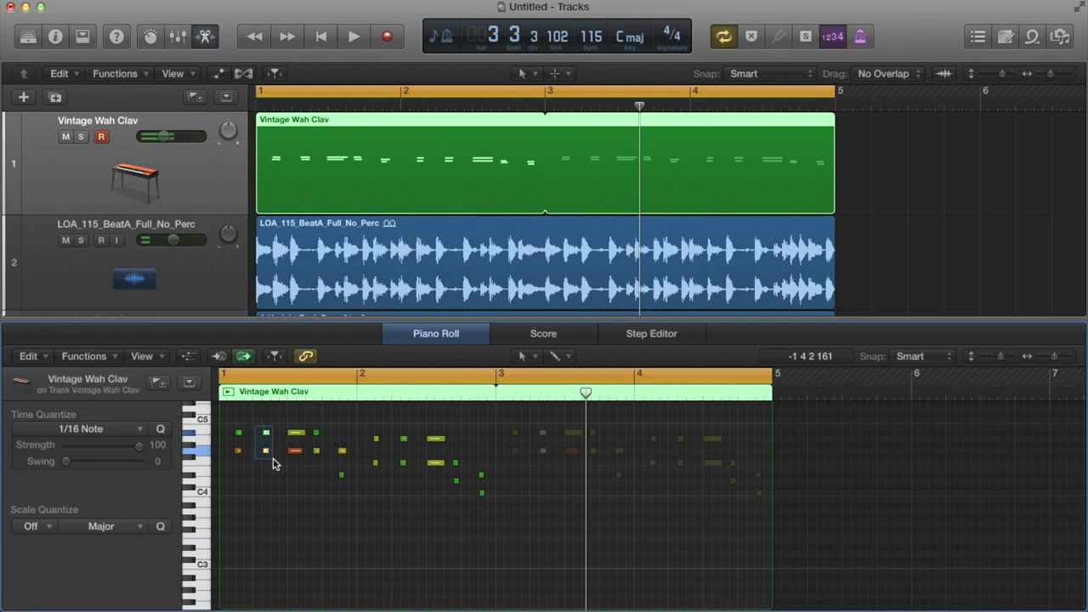
drag(273, 464, 266, 423)
key(space)
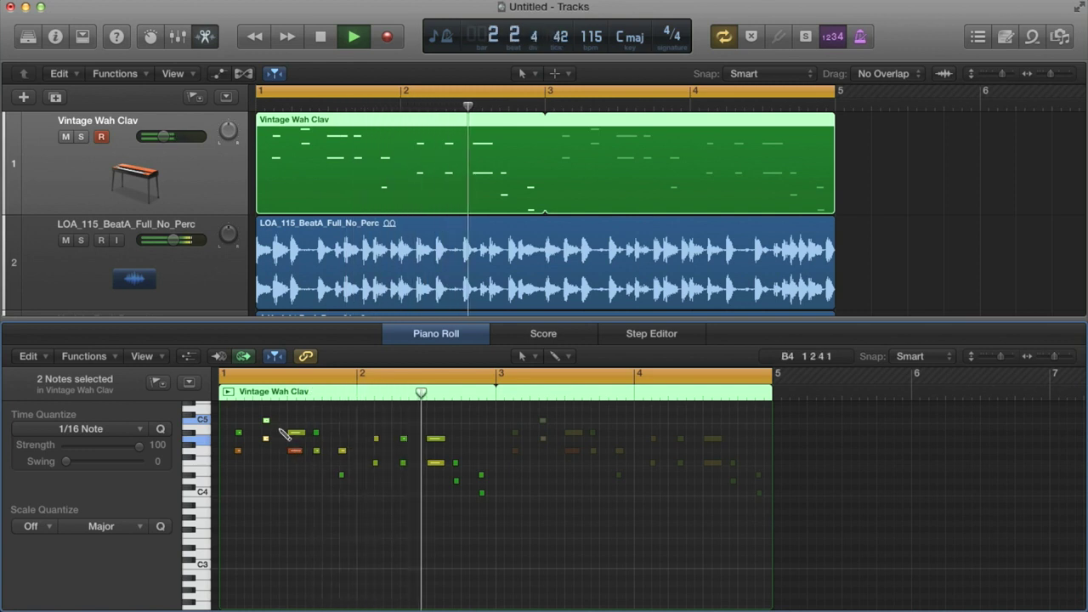
key(Return)
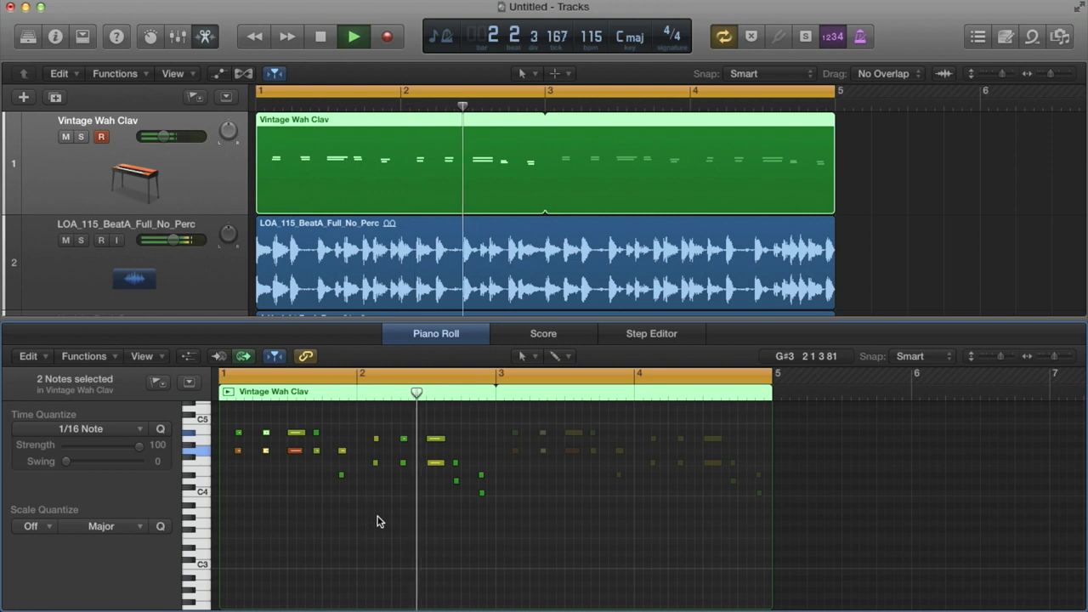
key(space)
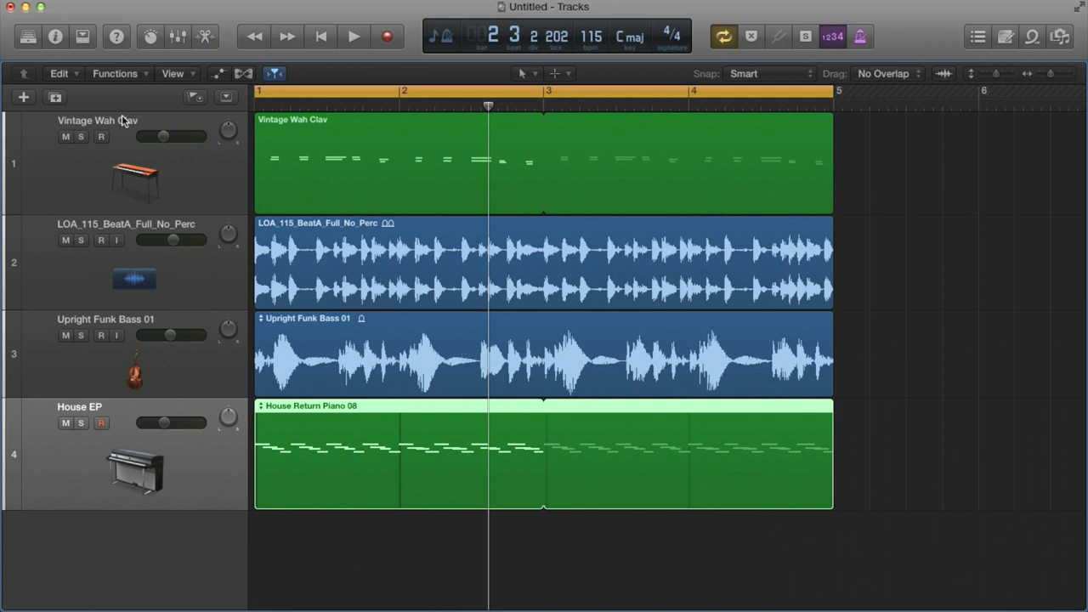
- Reset all keyword filters in the Apple Loops browser, then hide the browser
click(28, 38)
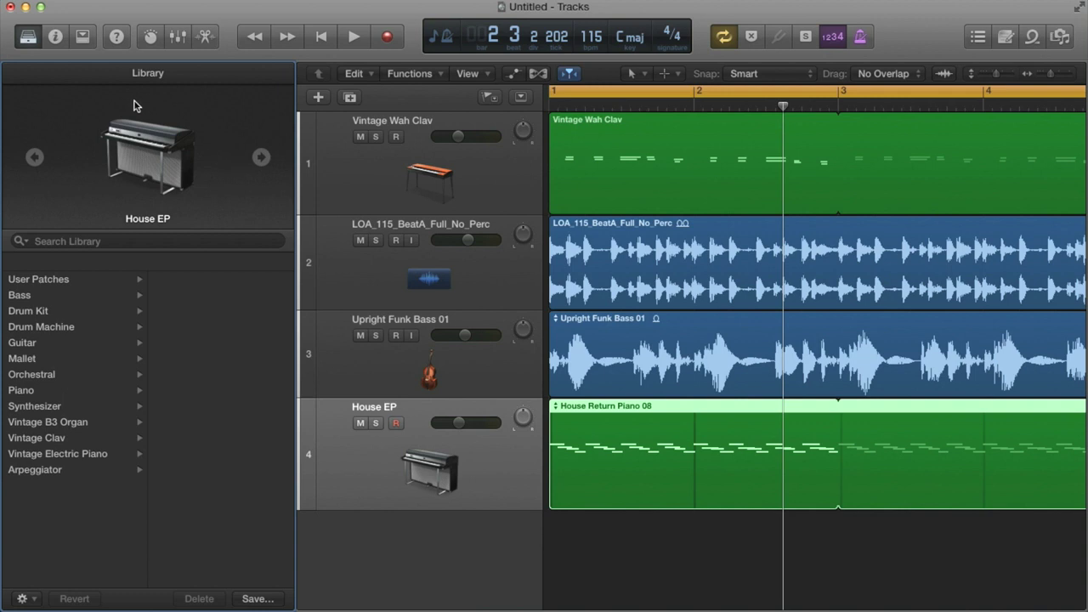
click(29, 39)
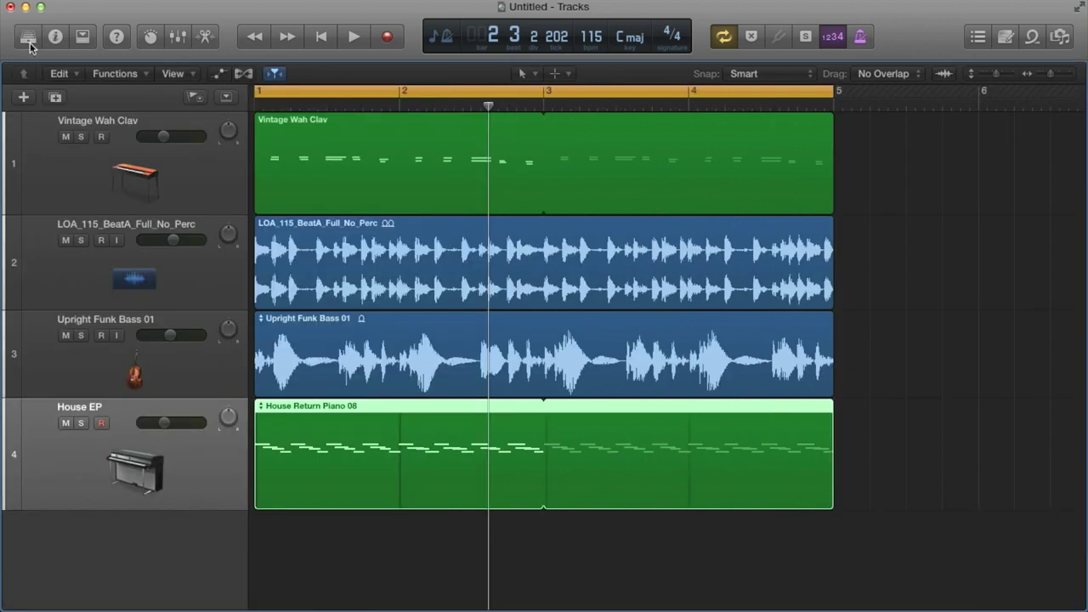
click(1057, 41)
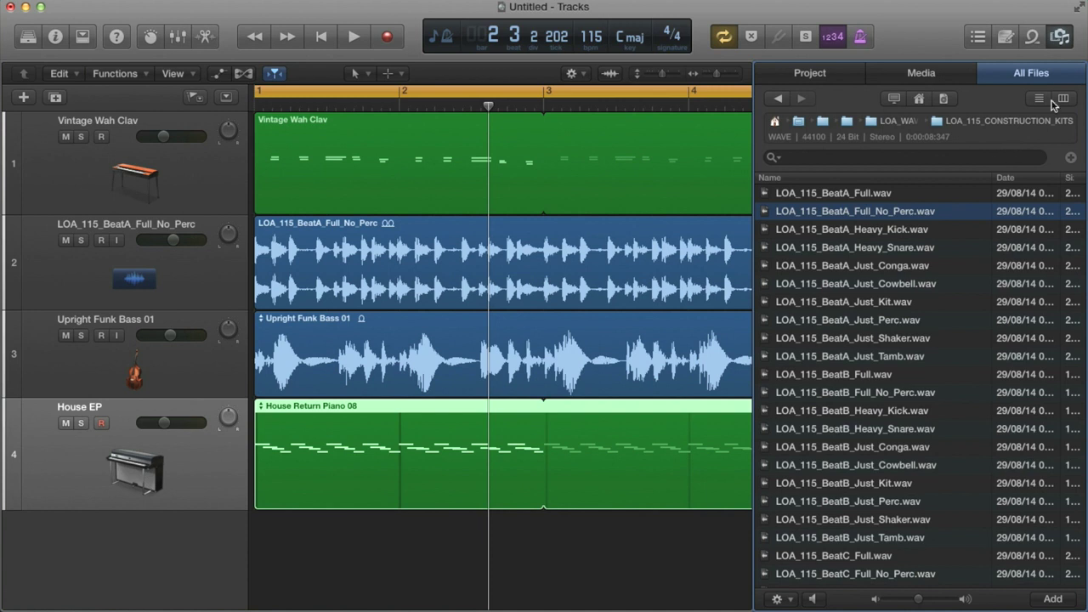
click(1032, 38)
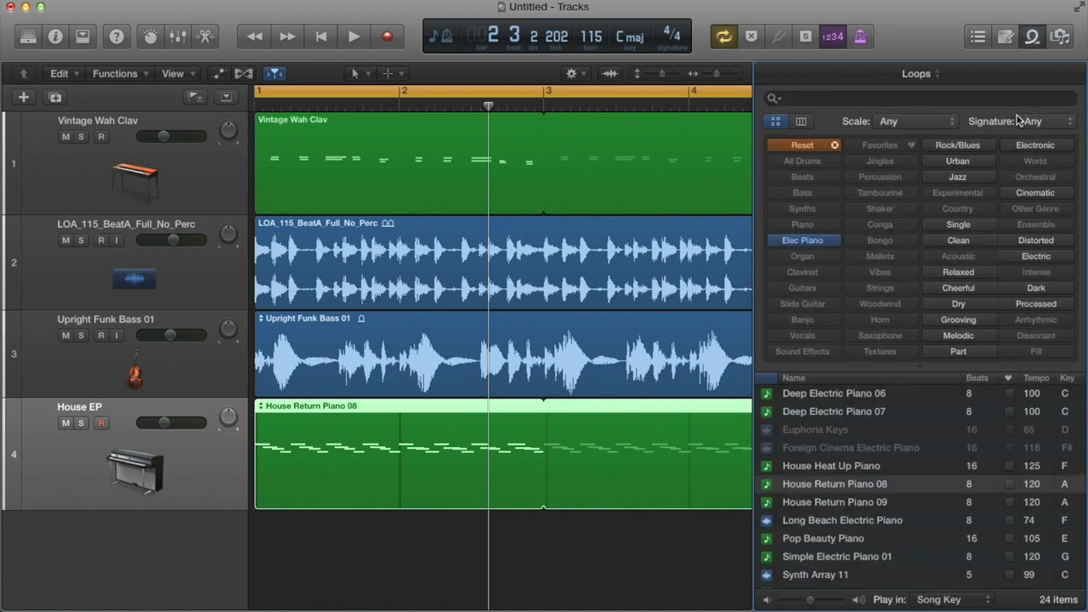
click(803, 145)
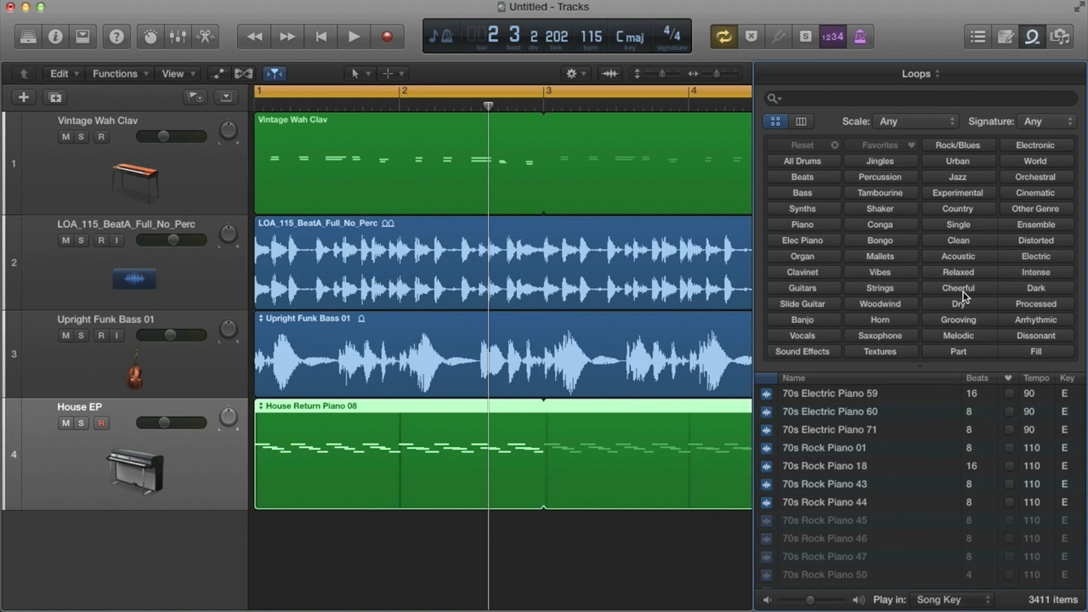
click(1036, 48)
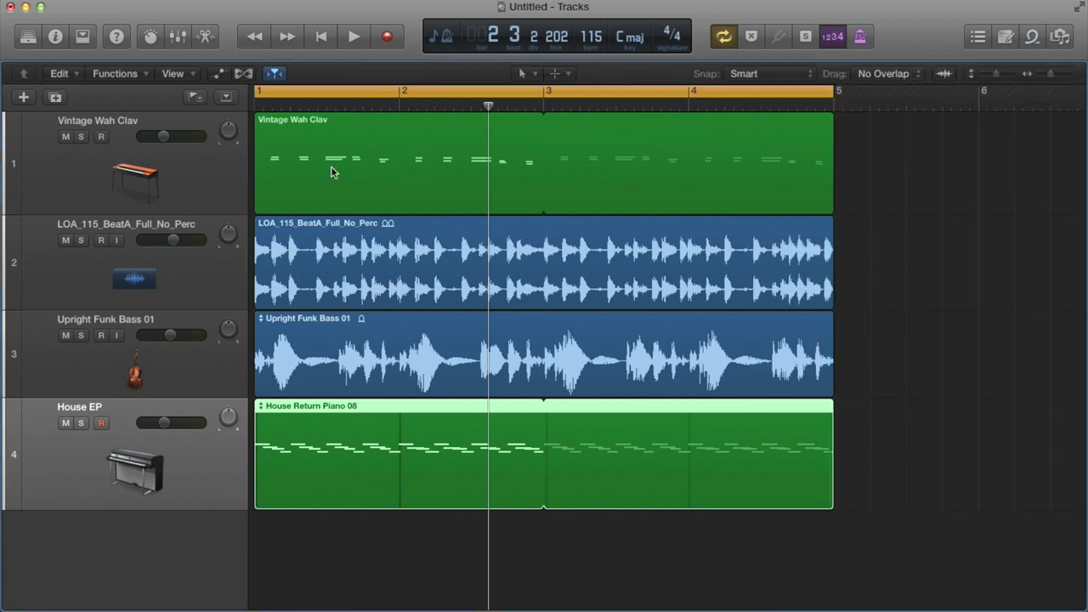
- Show the Vintage Wah Clav notes in the Piano Roll, then hide the editor
click(212, 42)
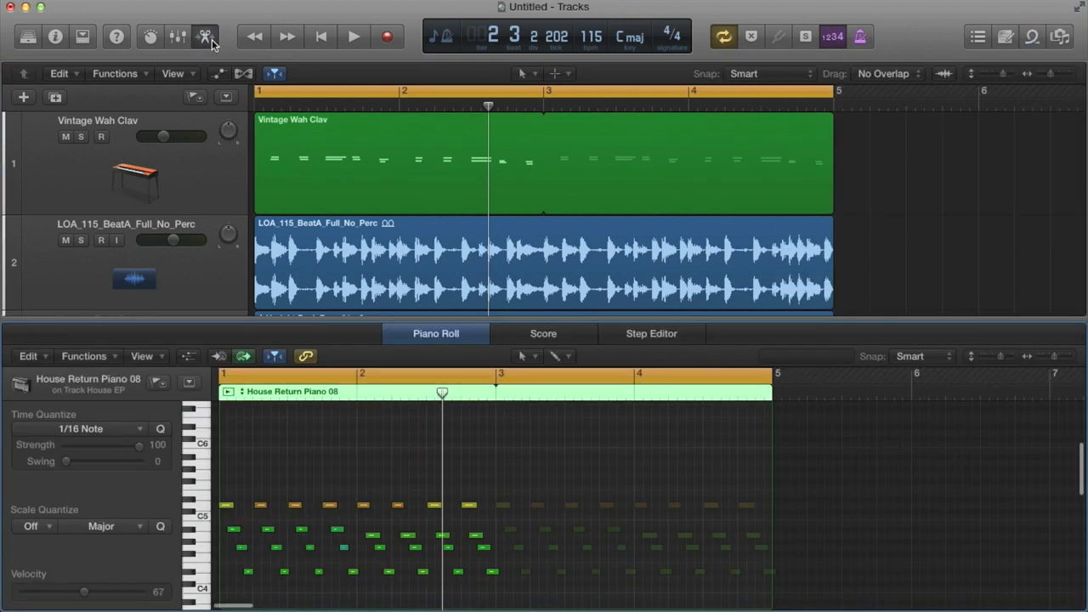
click(443, 137)
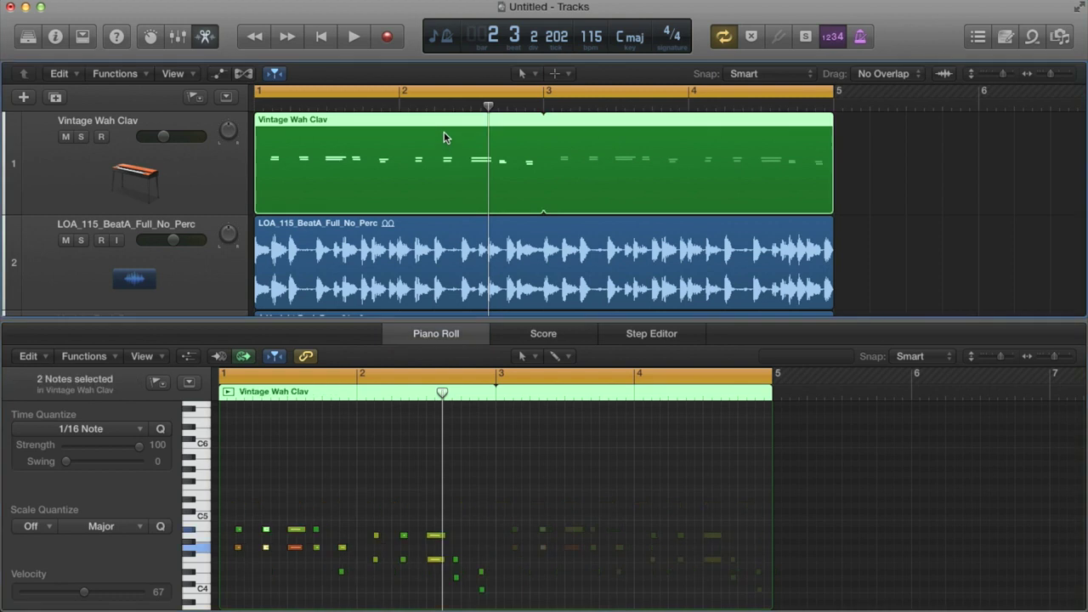
scroll(272, 100, right, 1)
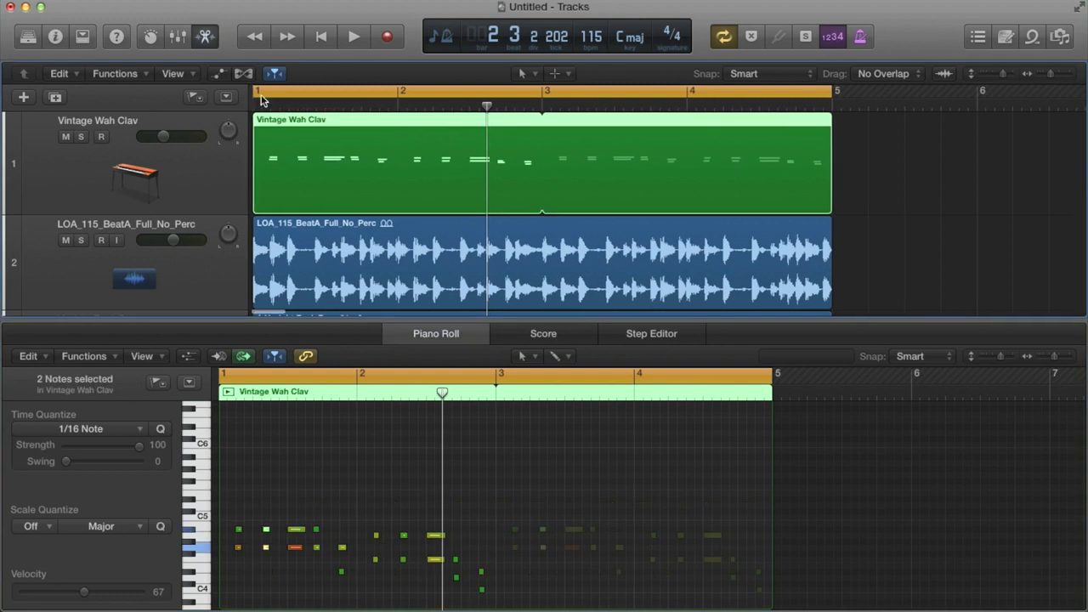
click(208, 38)
click(206, 38)
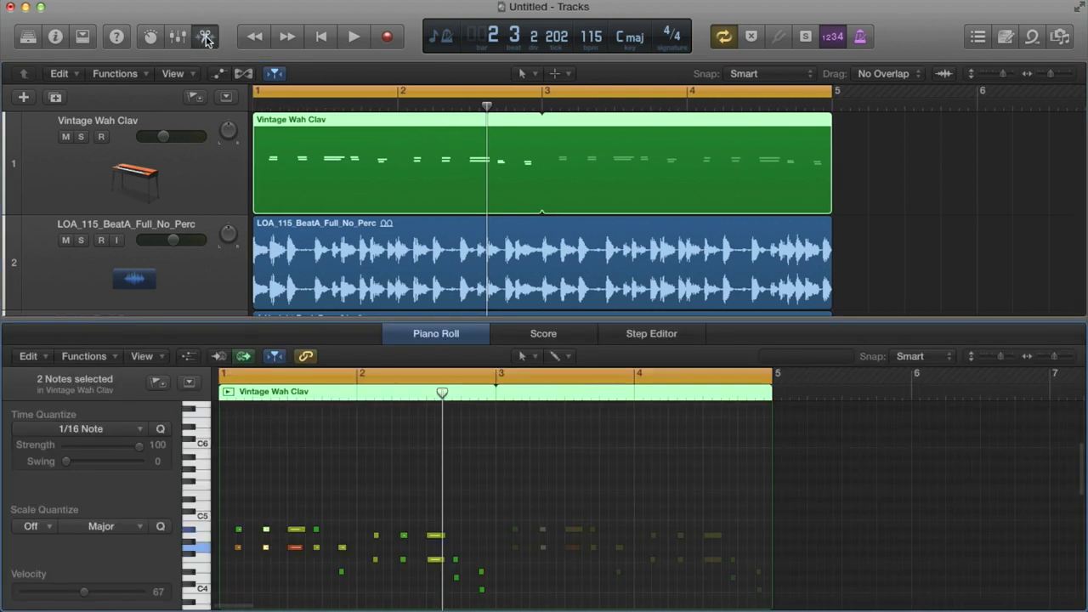
click(206, 39)
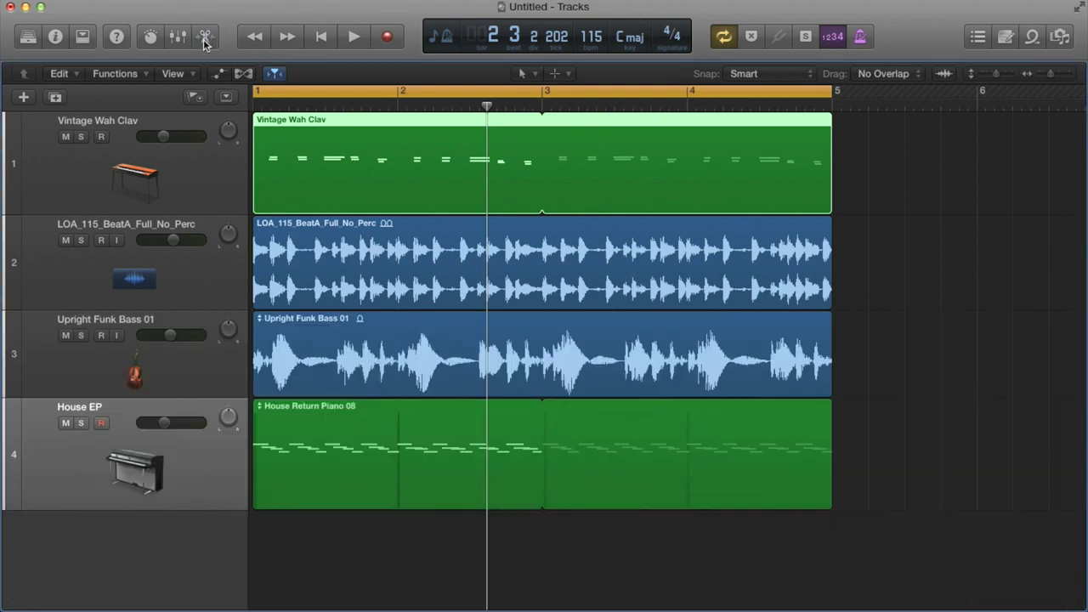
- Show Smart Controls for the Vintage Wah Clav and House EP tracks, then show the Mixer
click(150, 39)
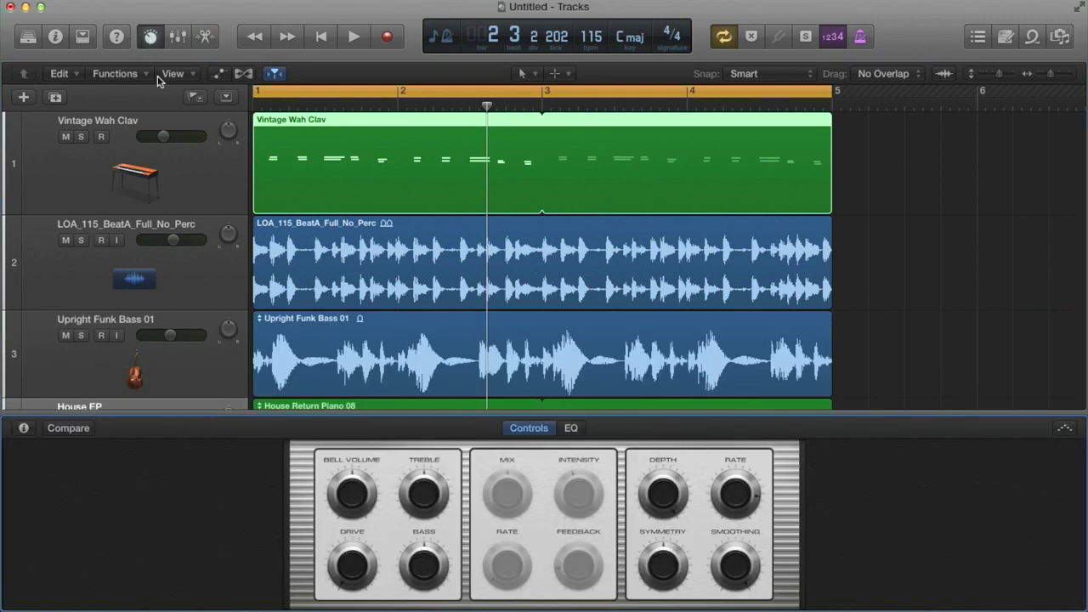
click(119, 125)
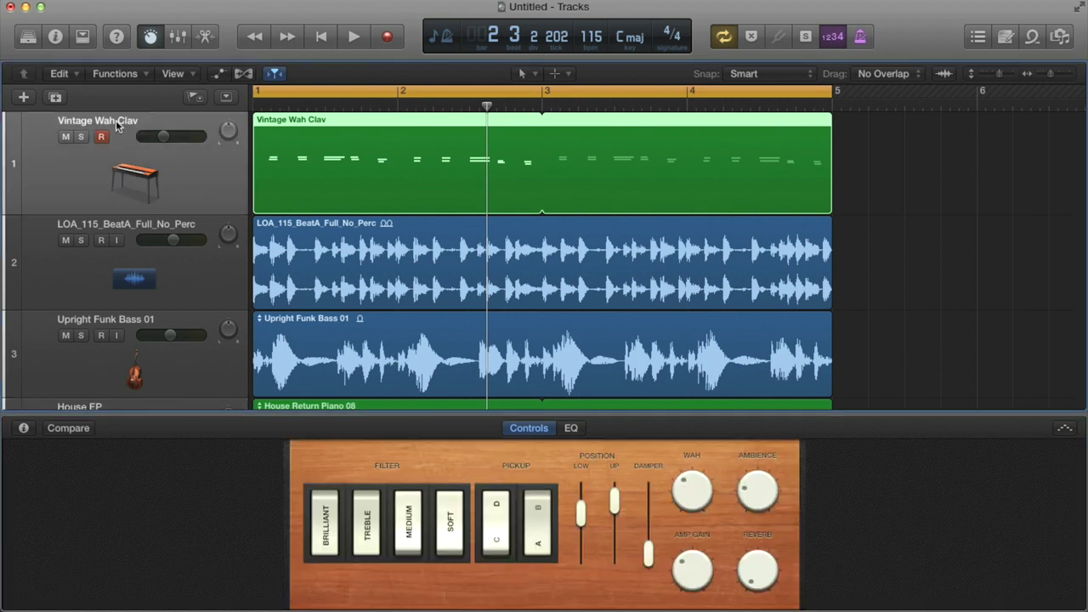
click(166, 406)
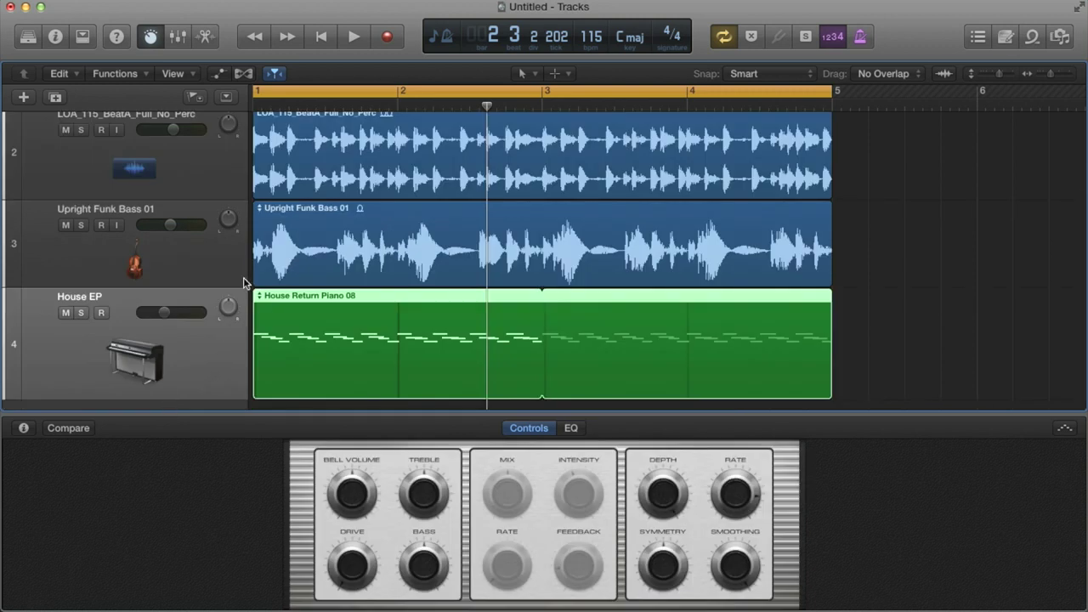
click(178, 38)
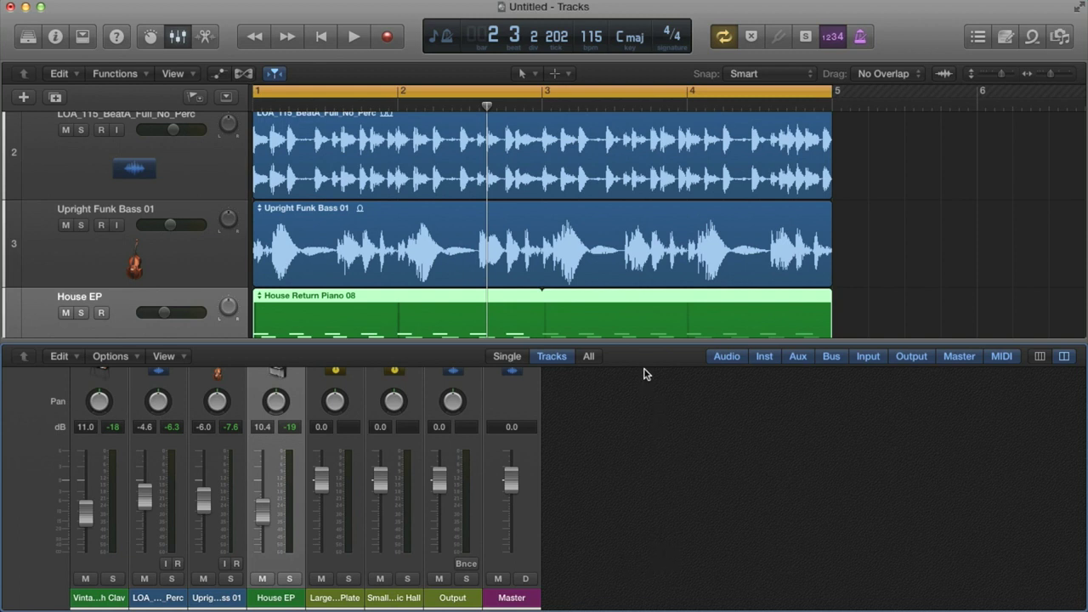
- Enlarge and hide the Mixer, then open it via Window > Open Mixer and close that window
drag(568, 349, 591, 236)
key(x)
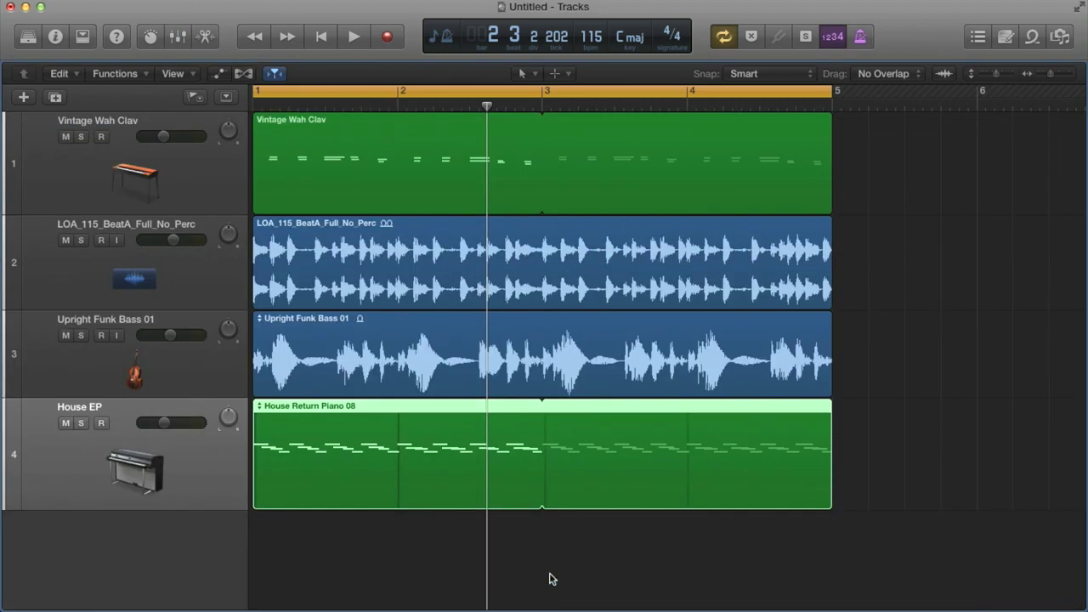
click(415, 0)
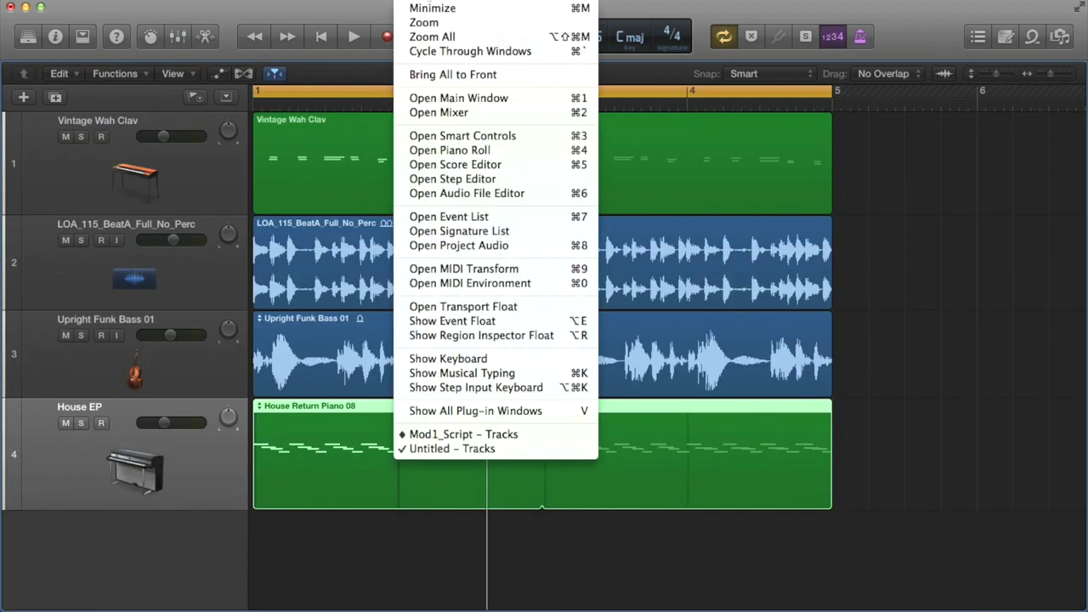
click(515, 114)
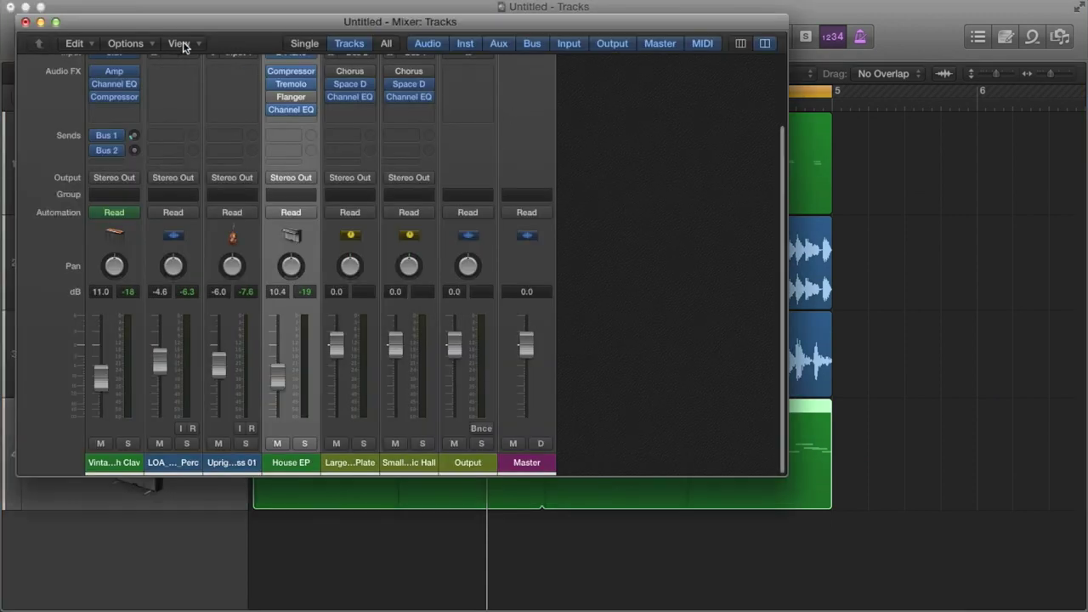
click(25, 22)
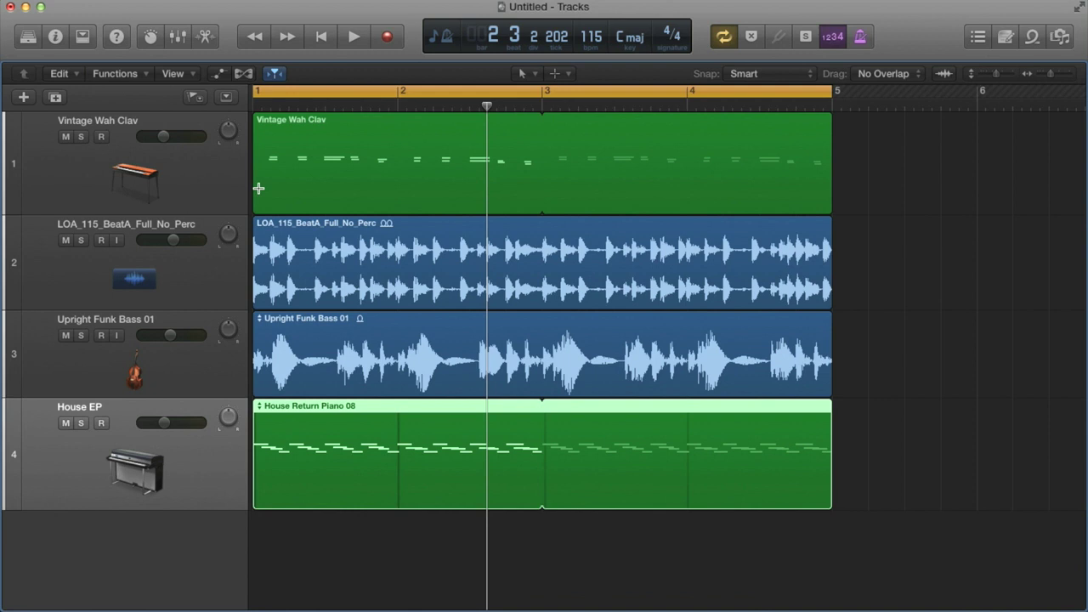
key(x)
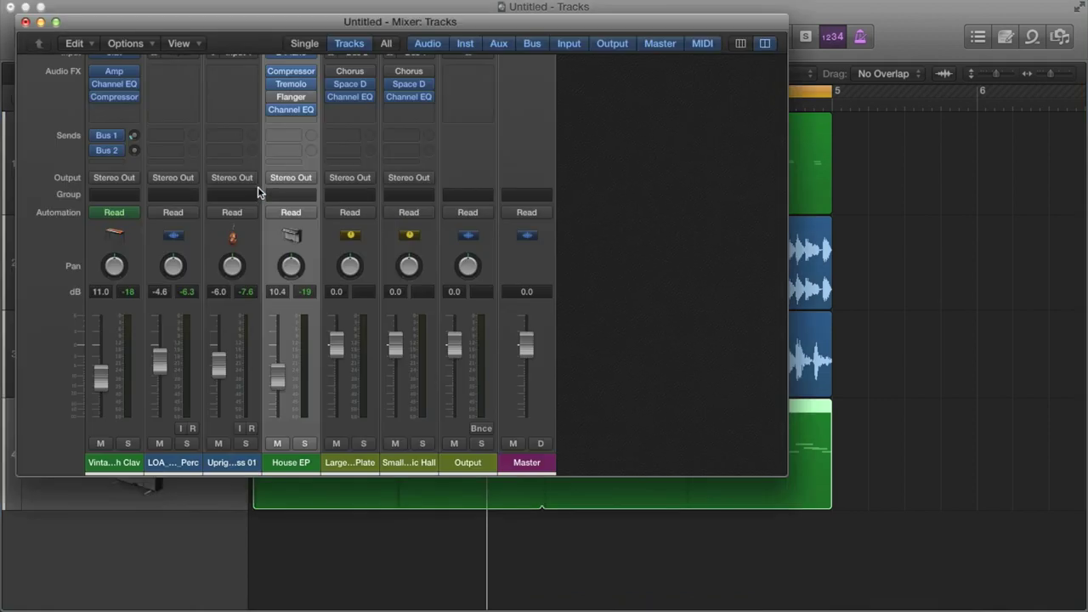
click(25, 22)
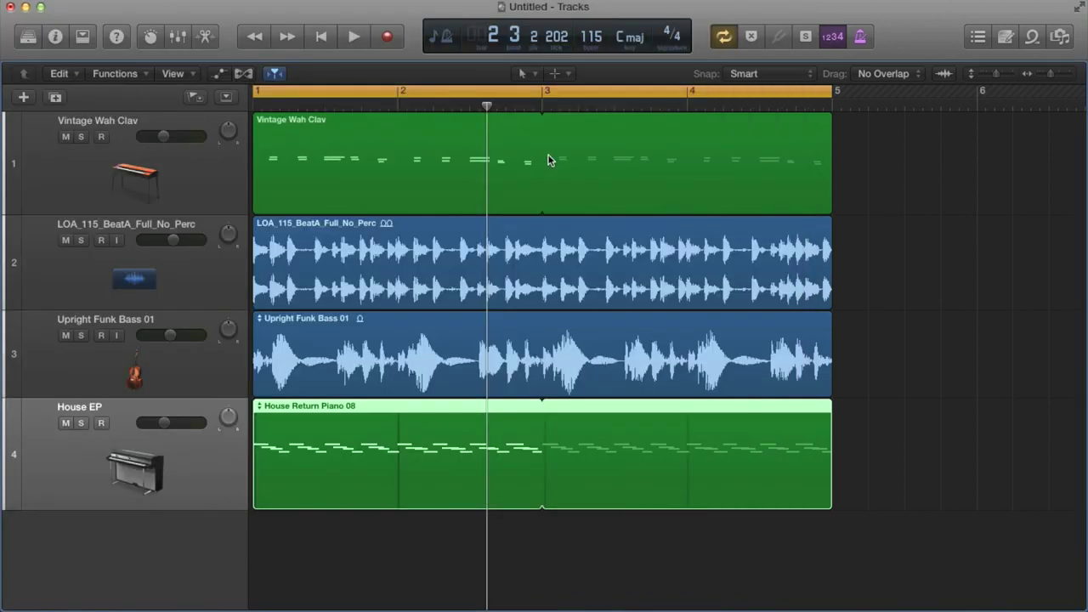
key(f)
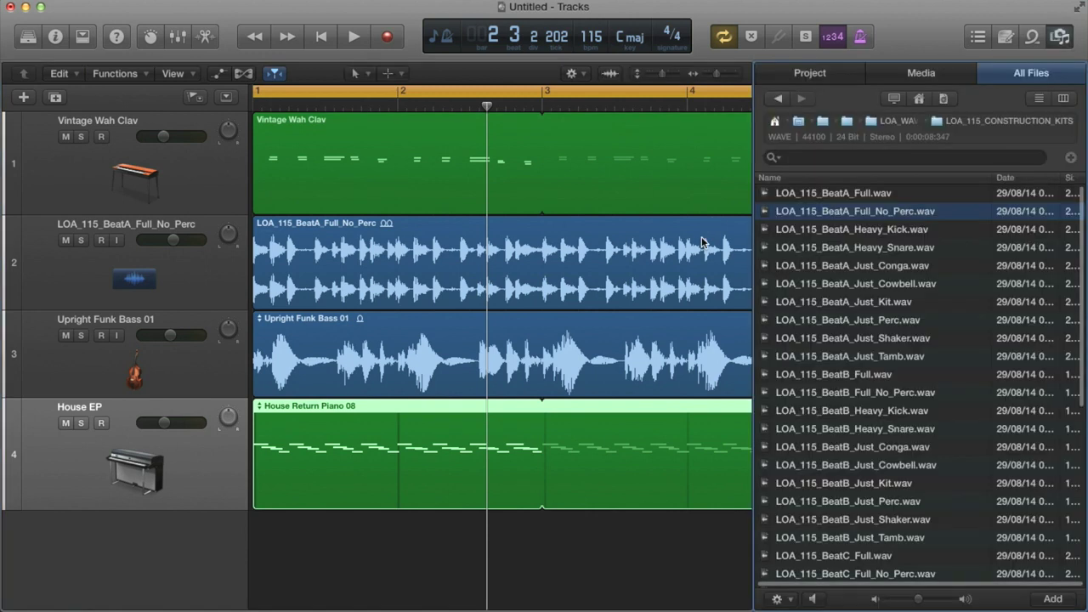
key(f)
key(f)
key(f)
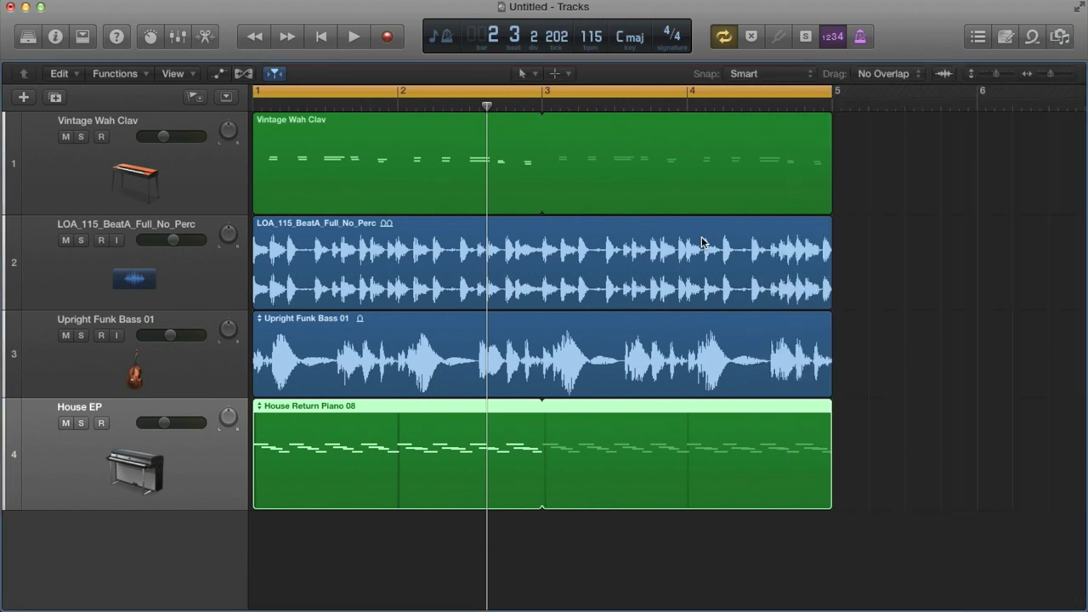
key(x)
key(x)
key(t)
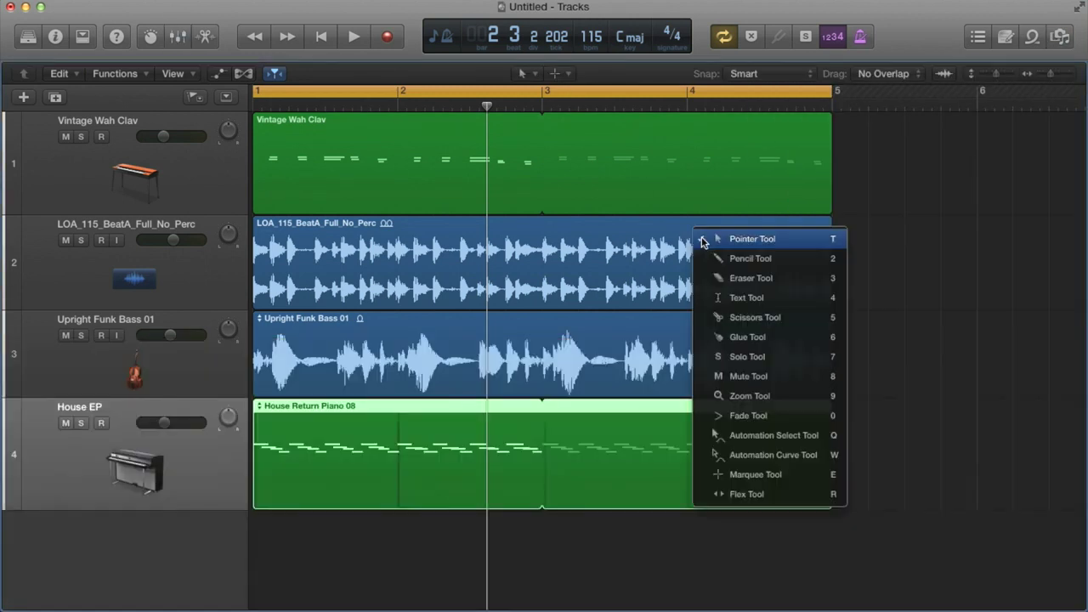
key(t)
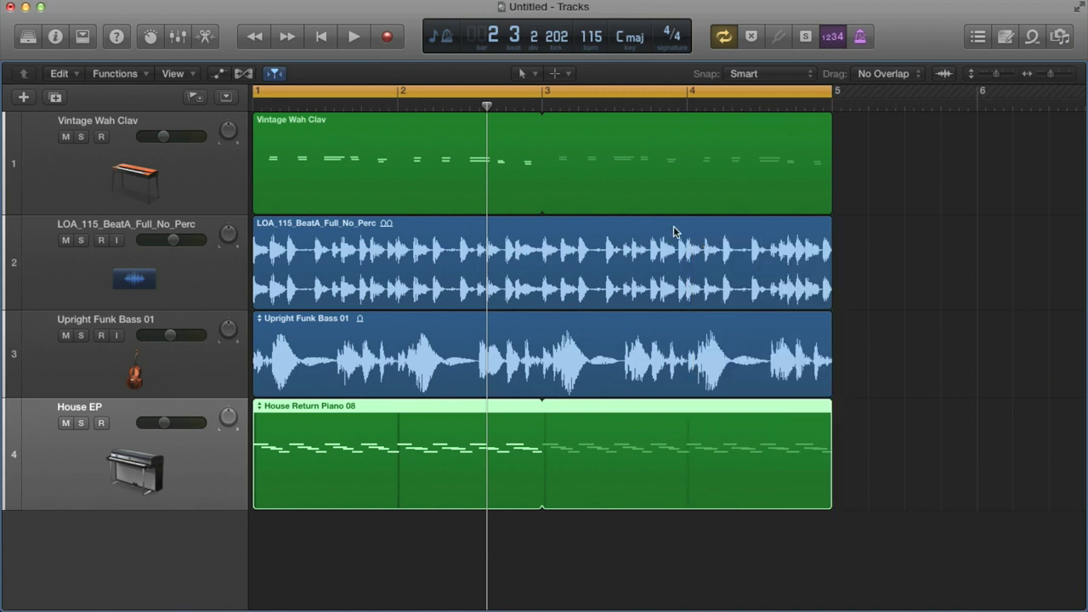